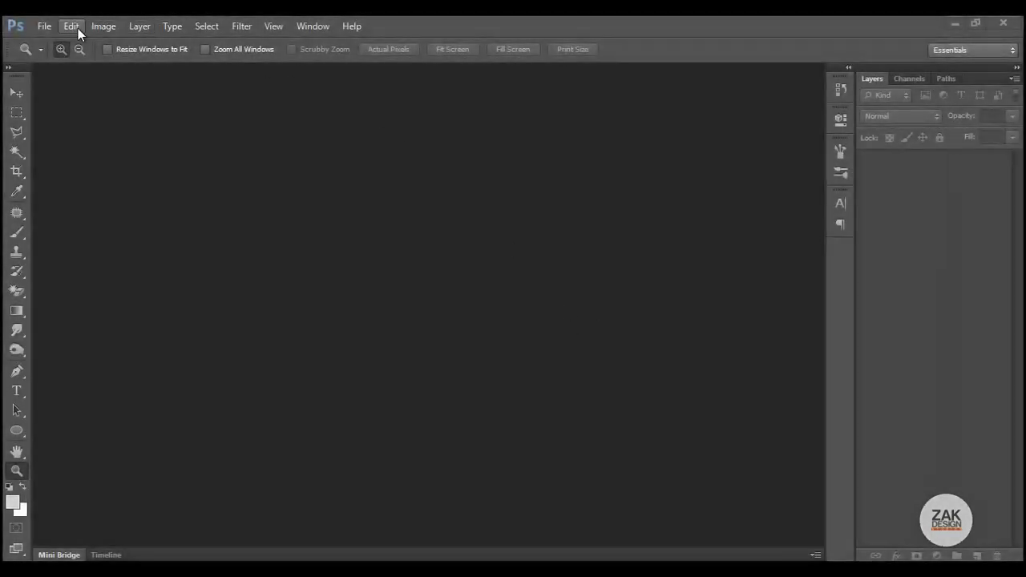
# Create a blank A4 document (210 × 297 mm, 300 ppi) from the International Paper preset
pyautogui.click(44, 30)
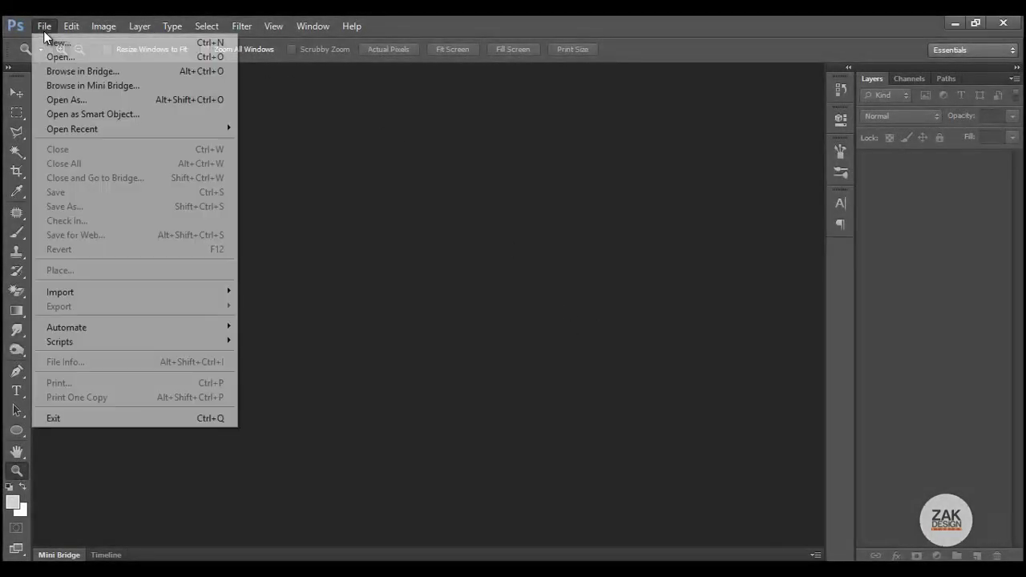
pyautogui.click(53, 42)
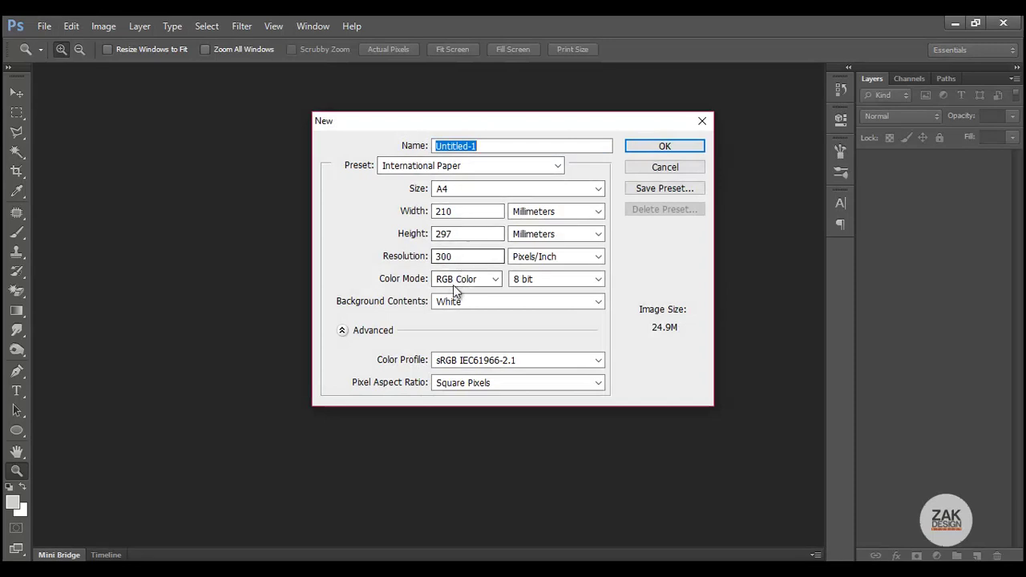
pyautogui.click(662, 146)
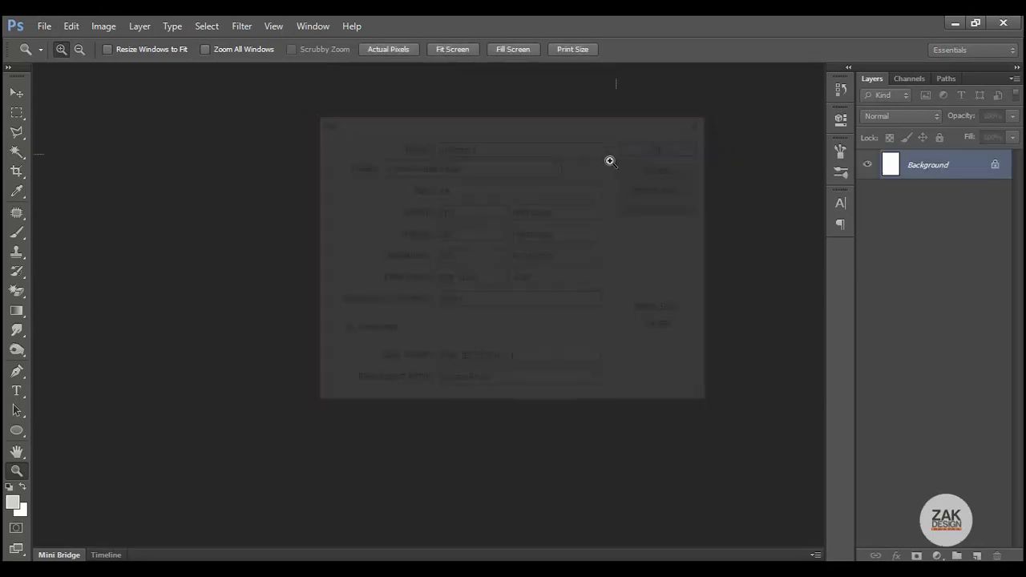
pyautogui.keyDown('alt'); pyautogui.click(465, 247); pyautogui.keyUp('alt')
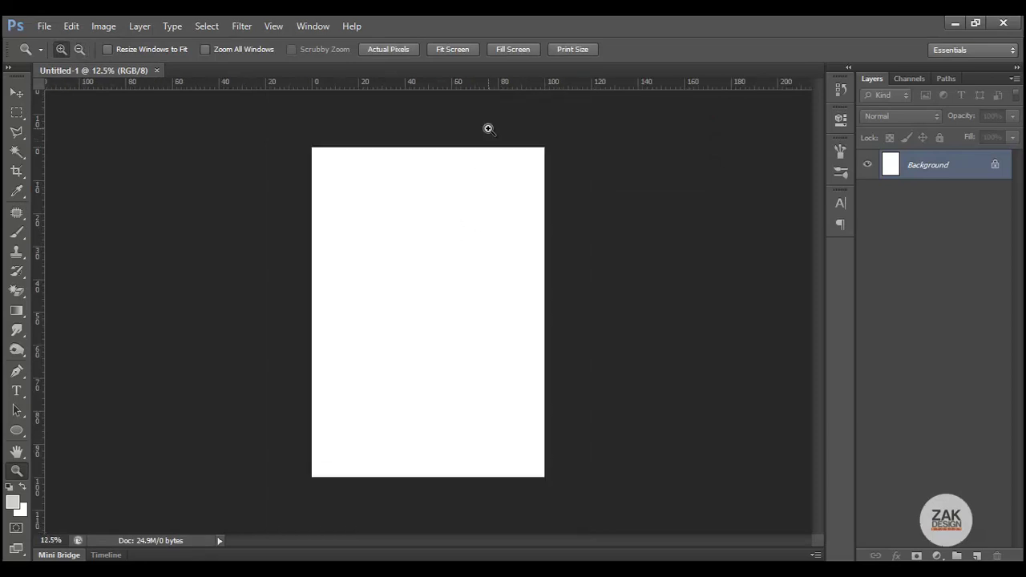
# Add a new layer and select a rectangle over the upper page, leaving a white margin
pyautogui.click(15, 114)
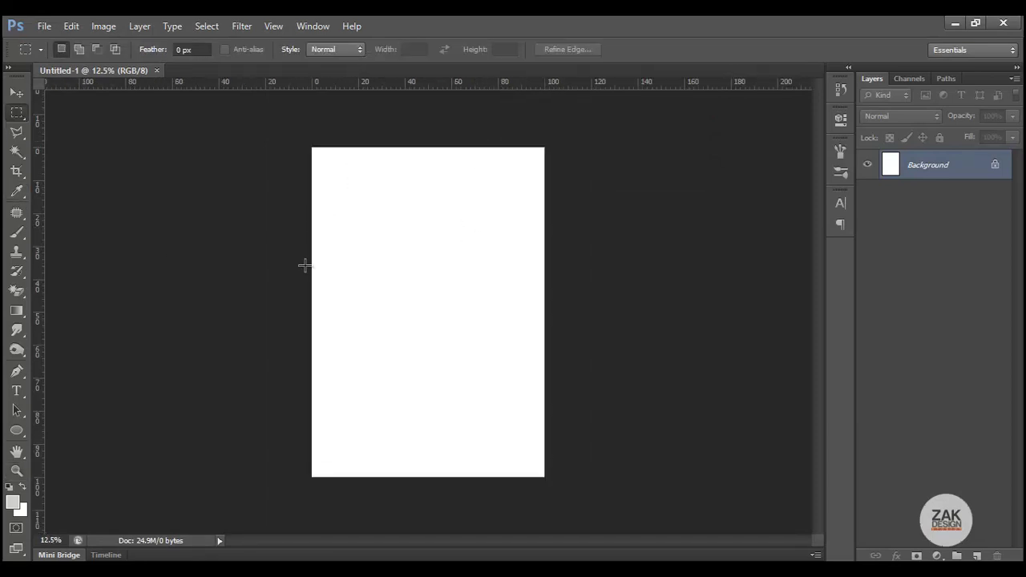
pyautogui.click(976, 555)
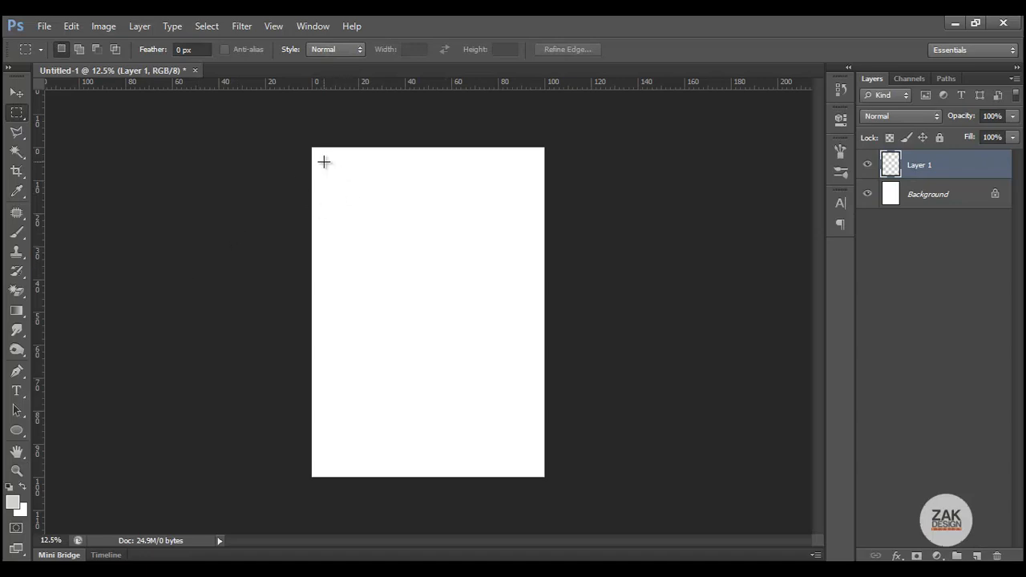
pyautogui.moveTo(327, 159); pyautogui.dragTo(524, 382)
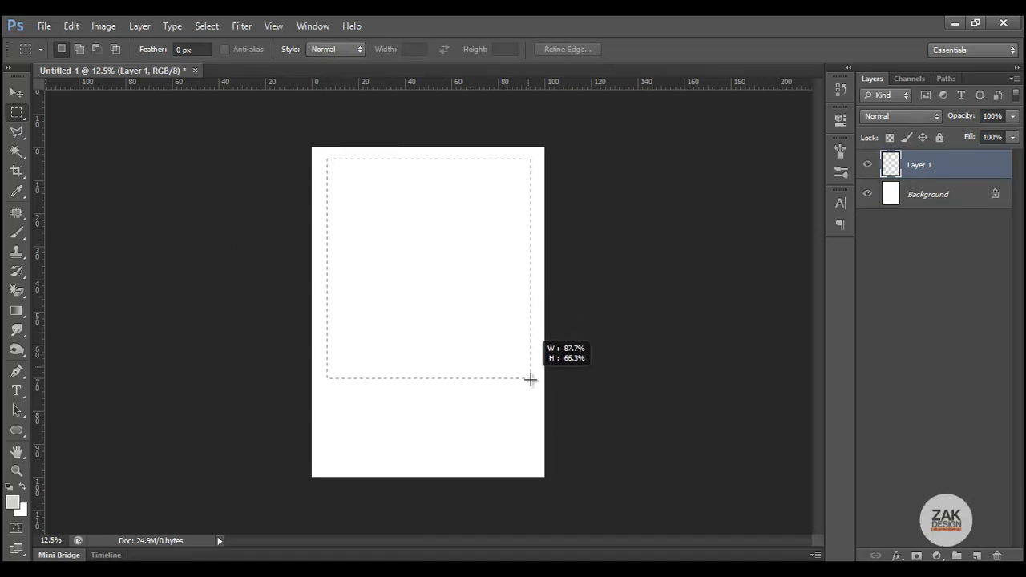
pyautogui.moveTo(524, 381); pyautogui.dragTo(529, 379)
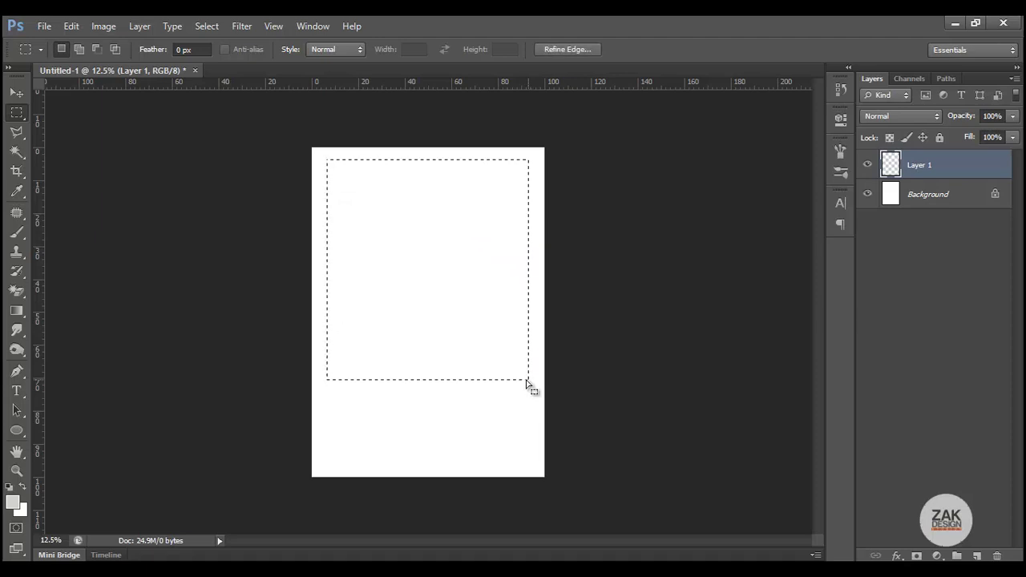
# Set up a dark navy-to-white gradient in the Gradient Editor
pyautogui.click(16, 311)
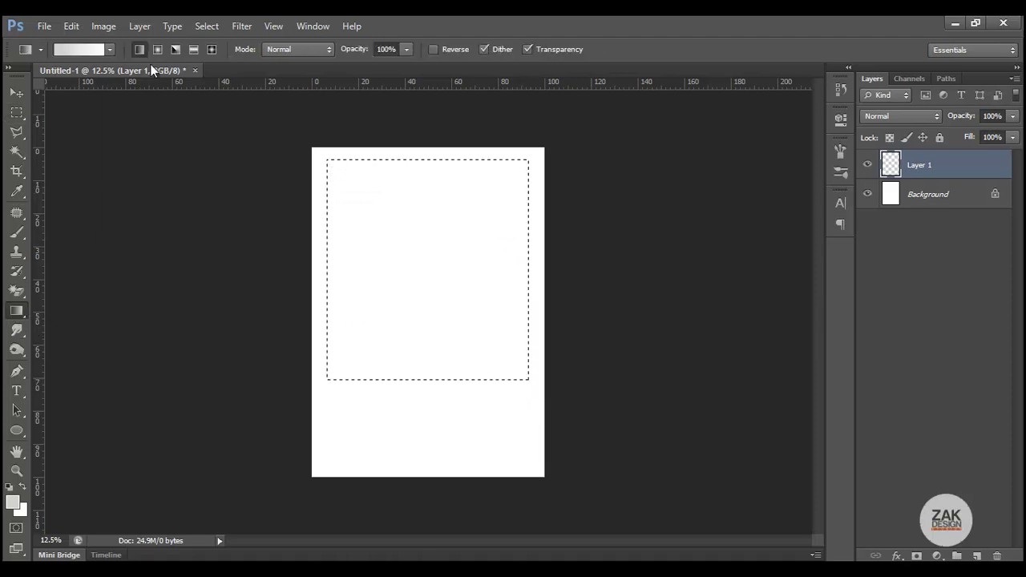
pyautogui.click(80, 50)
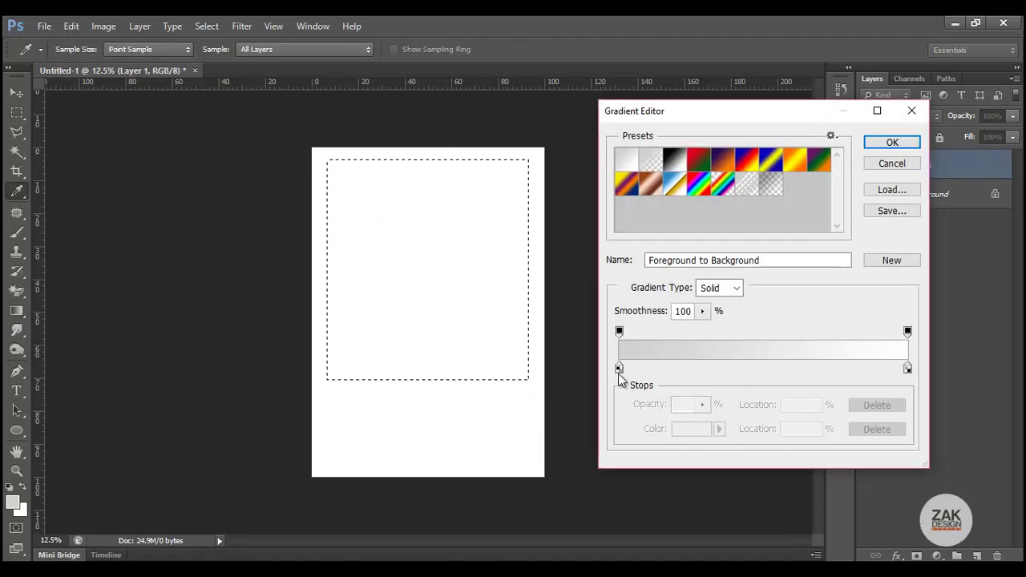
pyautogui.click(619, 370)
pyautogui.click(685, 429)
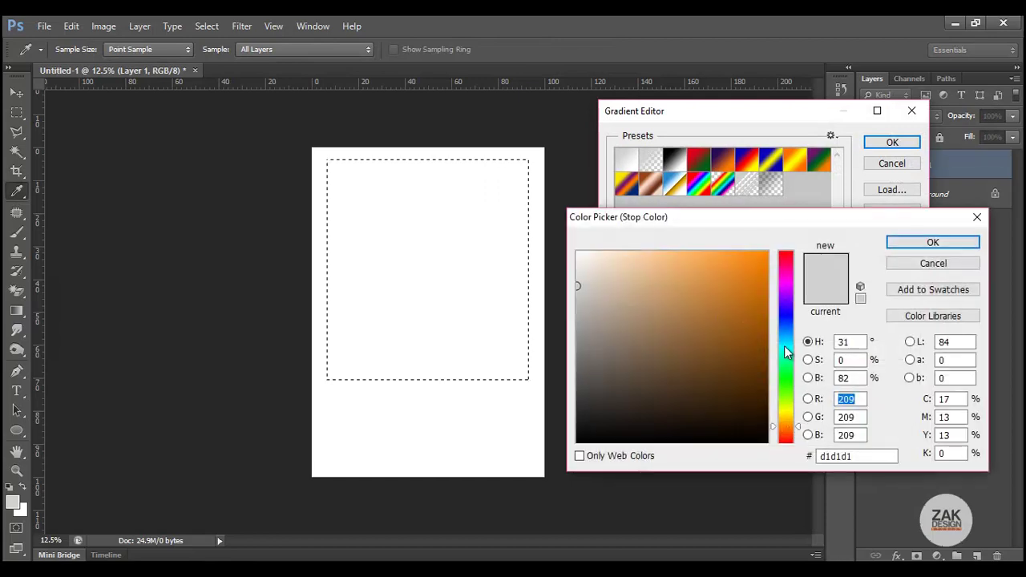
pyautogui.moveTo(785, 330); pyautogui.dragTo(784, 323)
pyautogui.moveTo(728, 350); pyautogui.dragTo(697, 389)
pyautogui.click(884, 246)
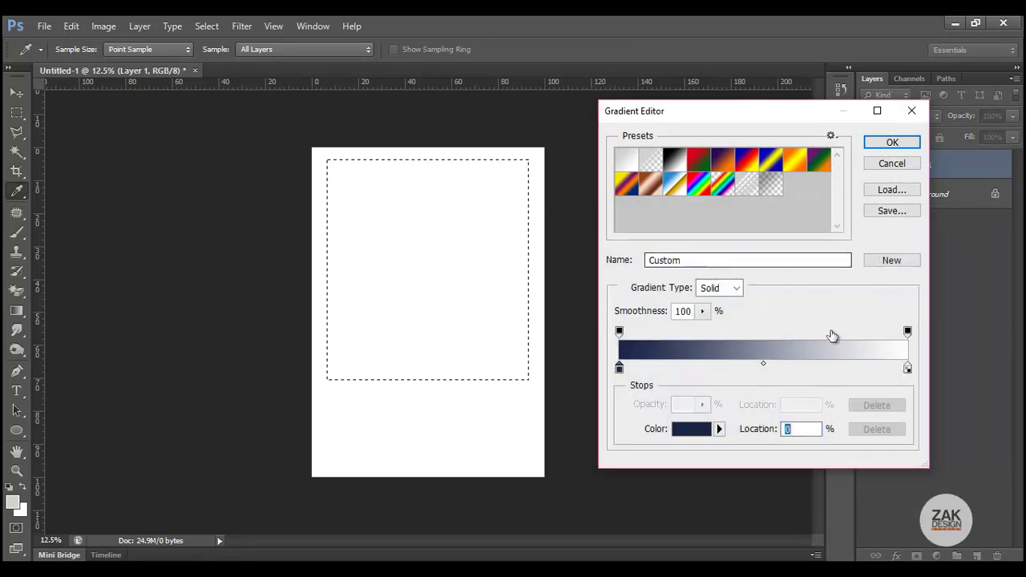
pyautogui.click(892, 143)
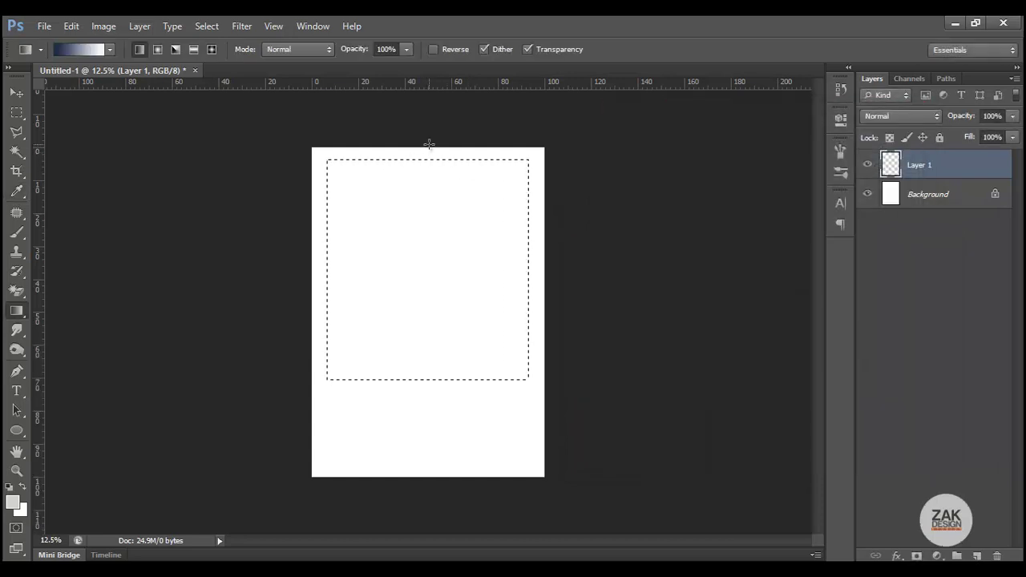
# Fill the selection top to bottom with the navy-to-white gradient, then deselect
pyautogui.moveTo(429, 144); pyautogui.dragTo(429, 209)
pyautogui.moveTo(429, 391); pyautogui.dragTo(429, 393)
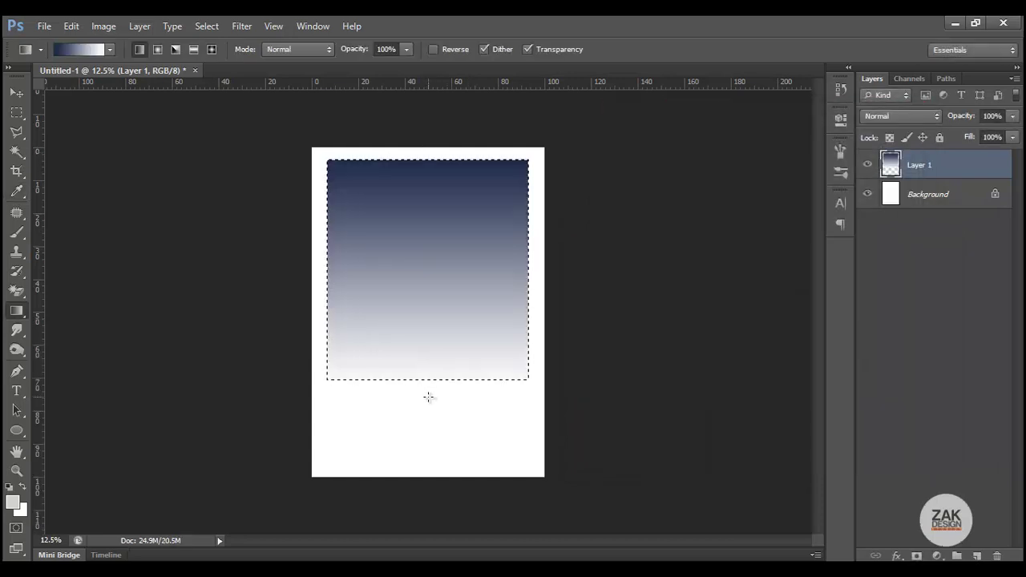
pyautogui.moveTo(426, 161); pyautogui.dragTo(426, 394)
pyautogui.click(206, 26)
pyautogui.click(216, 57)
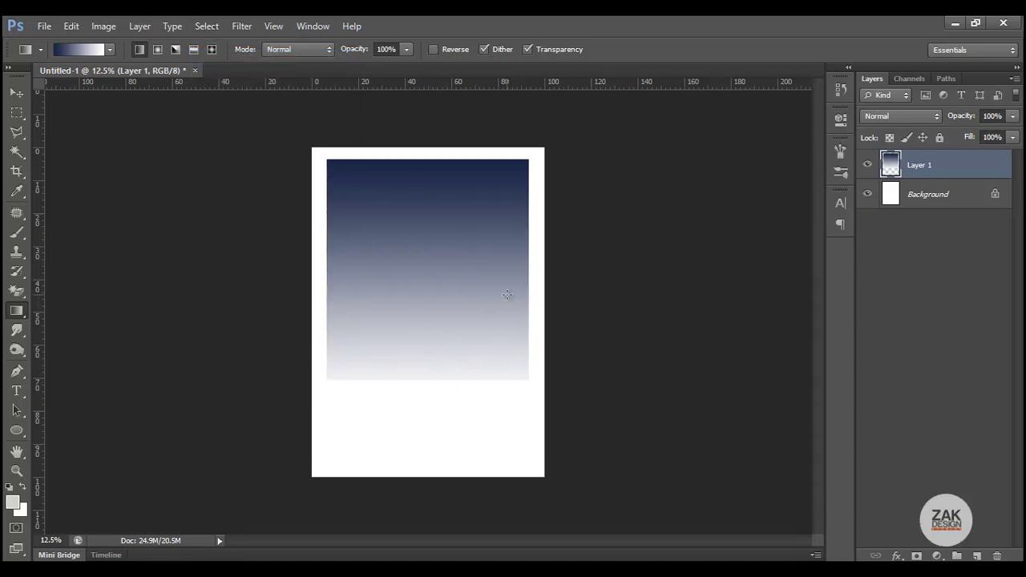
pyautogui.click(16, 471)
# Type the title INTO THE WILD on stacked lines in the sky
pyautogui.click(399, 226)
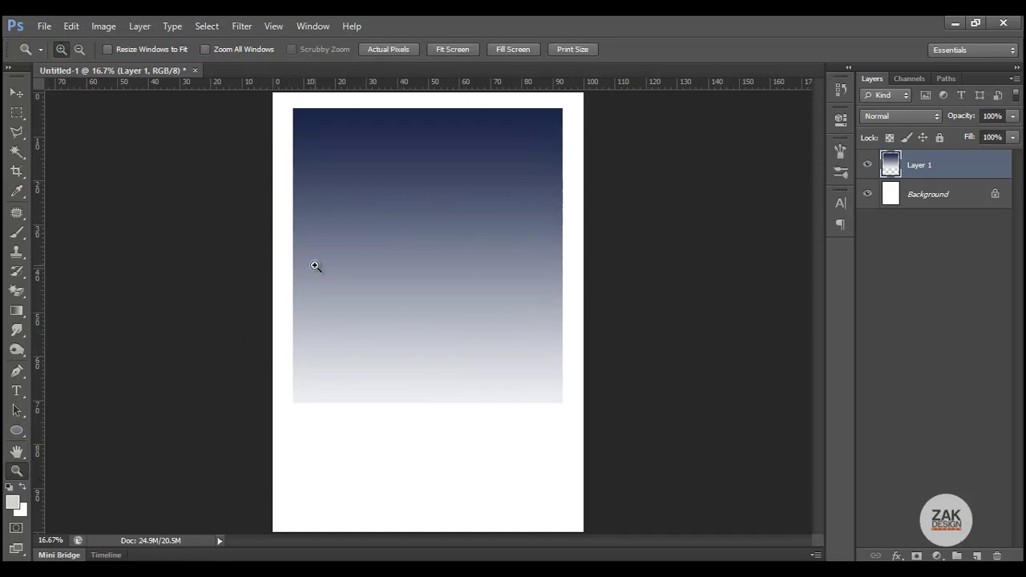
pyautogui.click(16, 390)
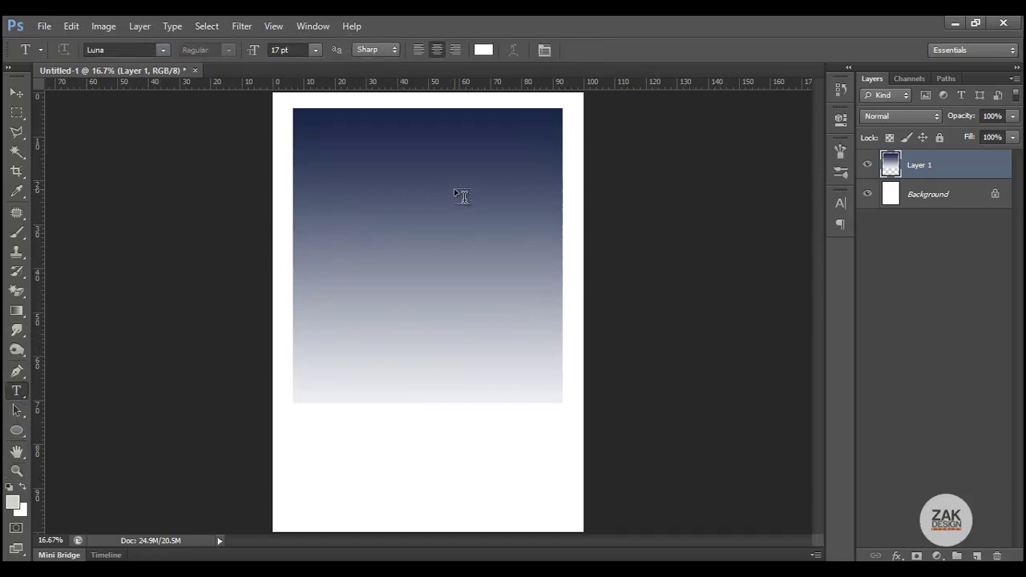
pyautogui.click(480, 148)
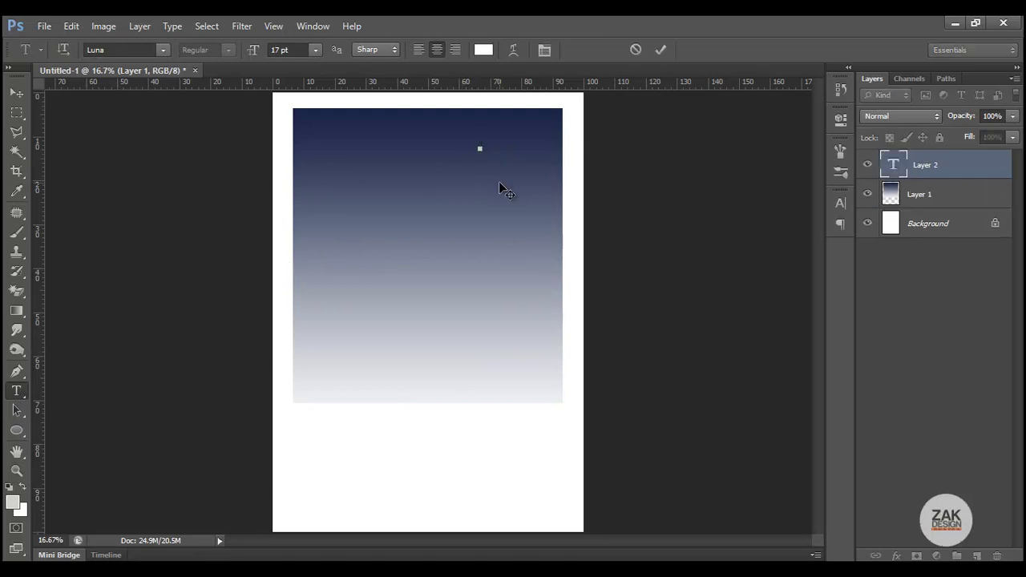
pyautogui.write('Mti')
pyautogui.press('BackSpace')
pyautogui.press('BackSpace')
pyautogui.press('BackSpace')
pyautogui.write('N')
pyautogui.write('IO')
pyautogui.press('Return')
pyautogui.write('WILD')
# Set the title text to 75 pt and widen its line spacing
pyautogui.hotkey('ctrl', 'a')
pyautogui.moveTo(248, 55); pyautogui.dragTo(296, 61)
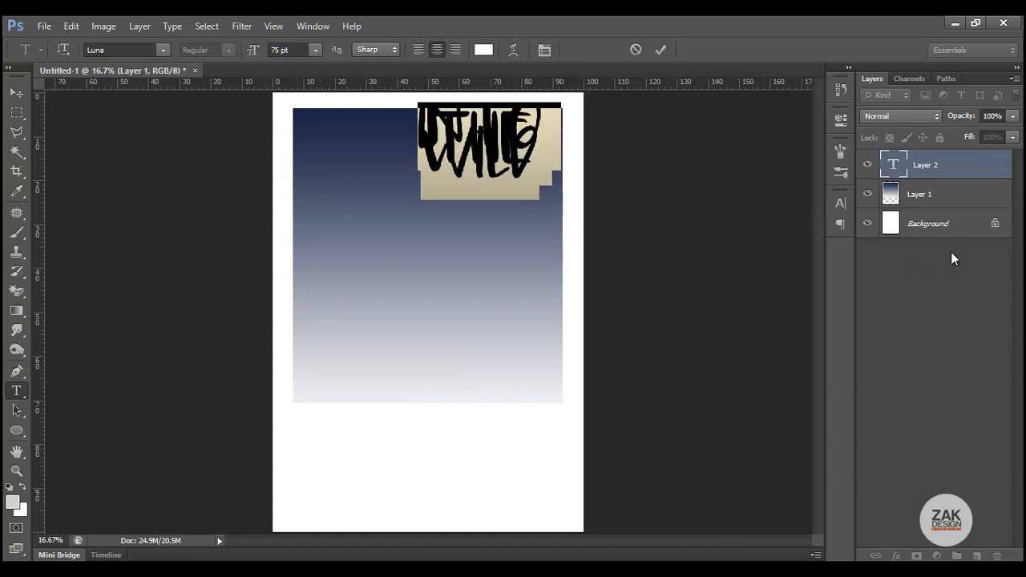
pyautogui.click(840, 203)
pyautogui.moveTo(754, 233); pyautogui.dragTo(814, 247)
# Move the title slightly lower and scale it down to about 76%
pyautogui.click(16, 92)
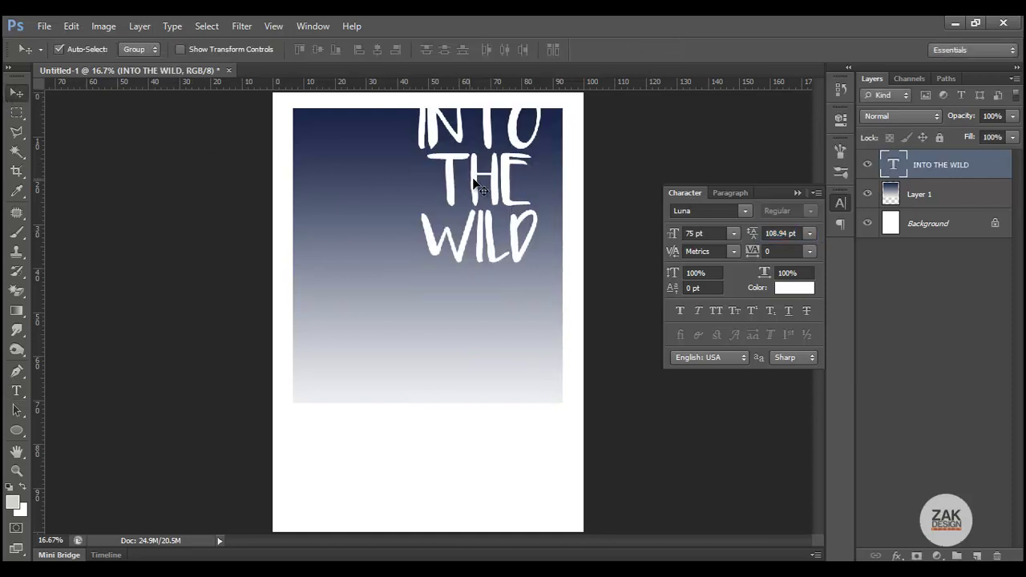
pyautogui.moveTo(480, 183); pyautogui.dragTo(481, 212)
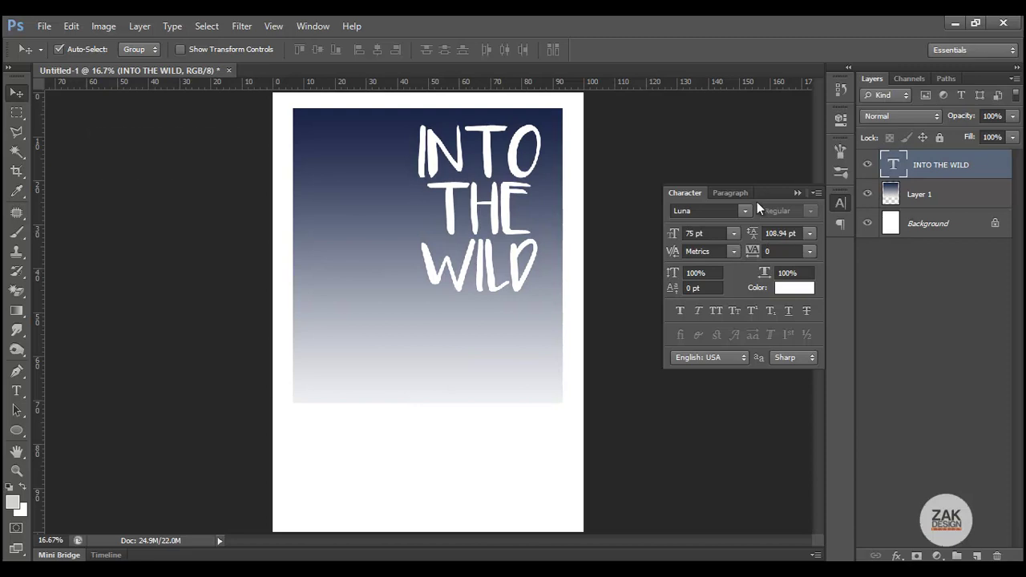
pyautogui.hotkey('ctrl', 't')
pyautogui.moveTo(420, 314); pyautogui.dragTo(443, 273)
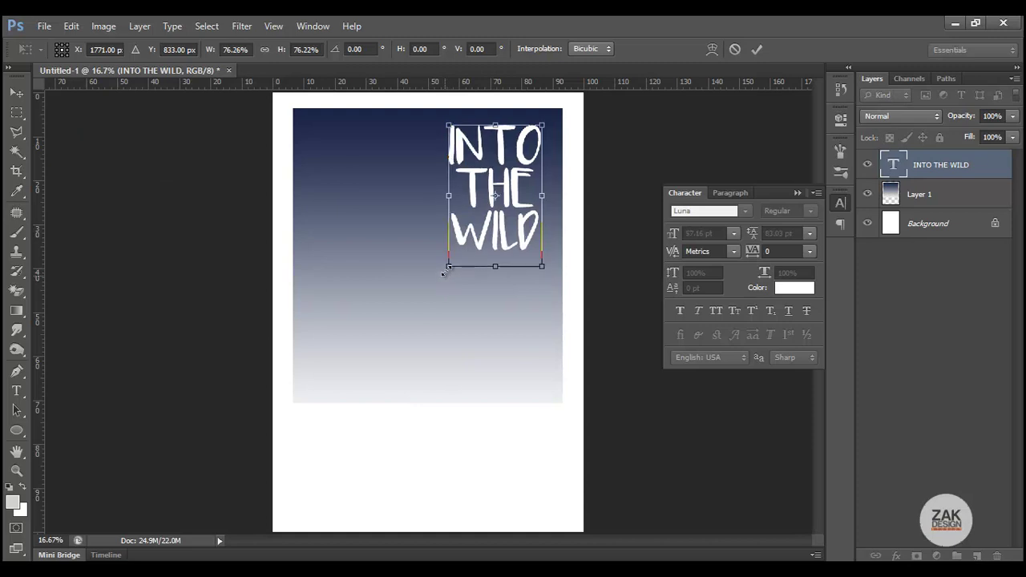
pyautogui.press('Return')
pyautogui.click(799, 193)
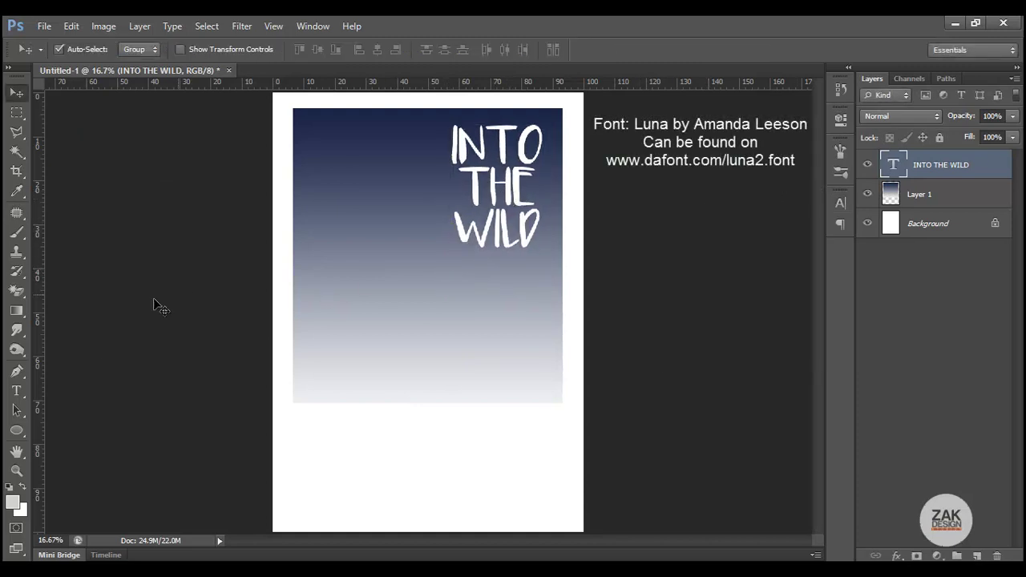
# Add a new Layer 2 for stars with the Brush tool selected
pyautogui.click(19, 238)
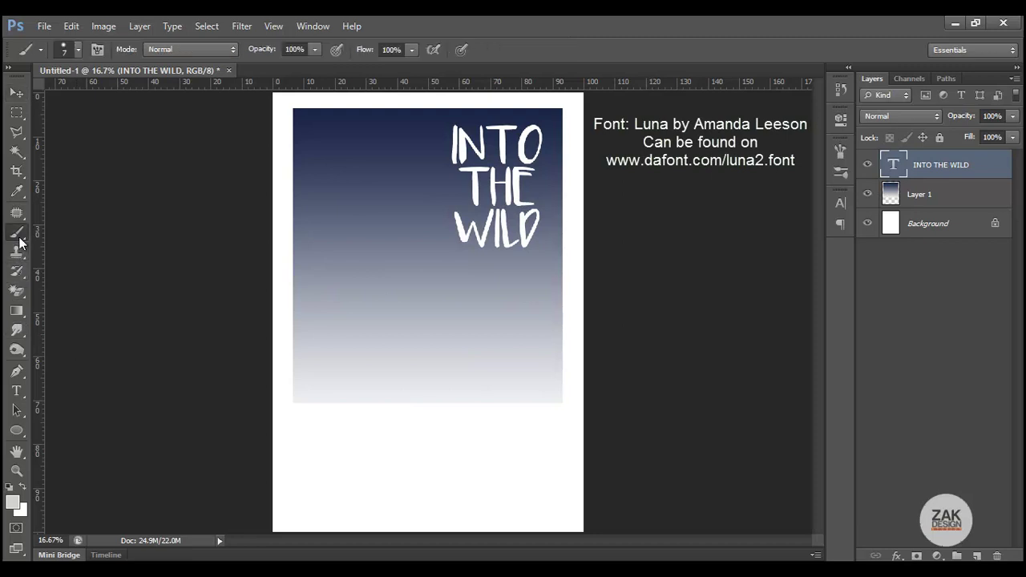
pyautogui.click(78, 48)
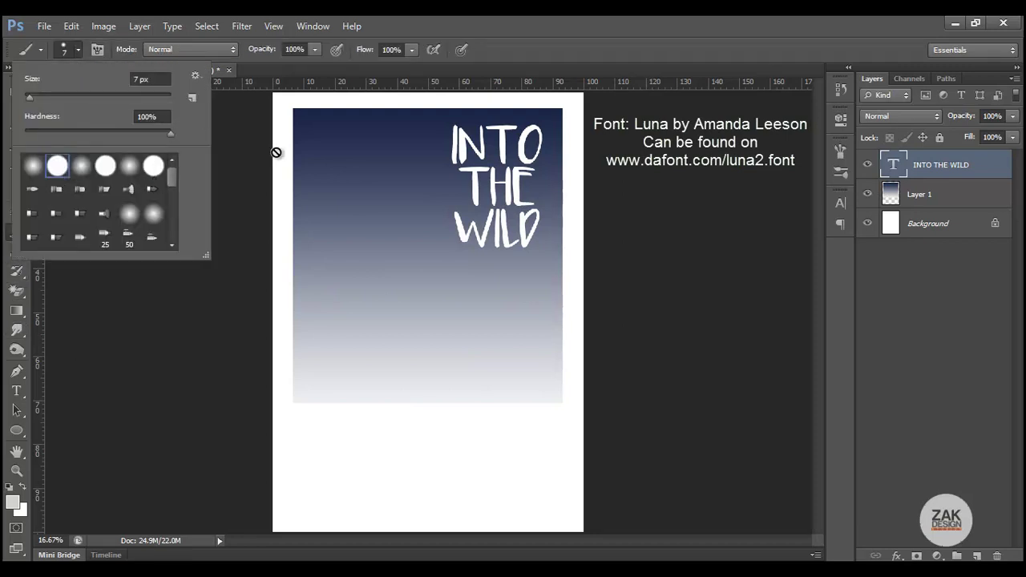
pyautogui.click(976, 555)
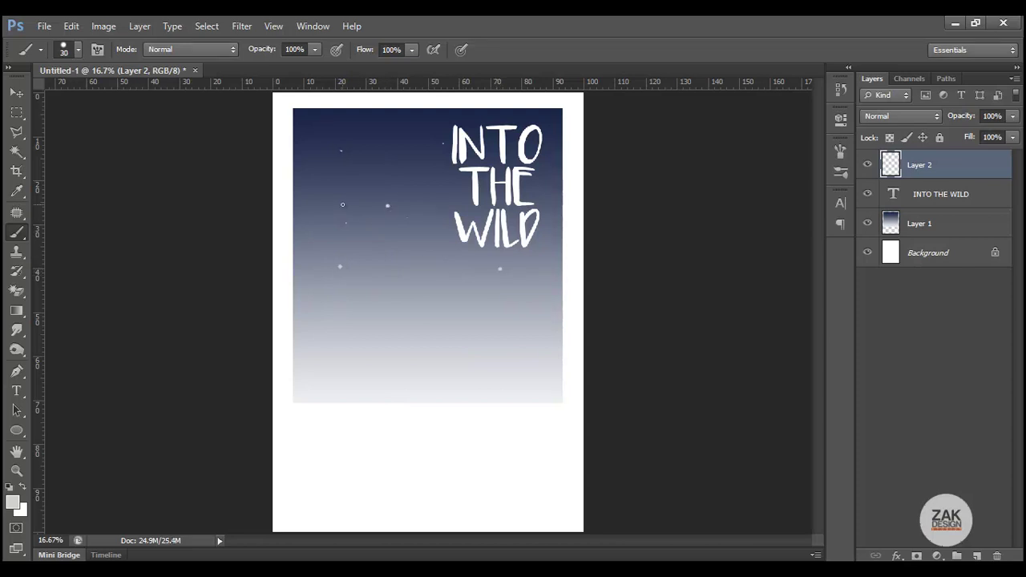
pyautogui.click(16, 470)
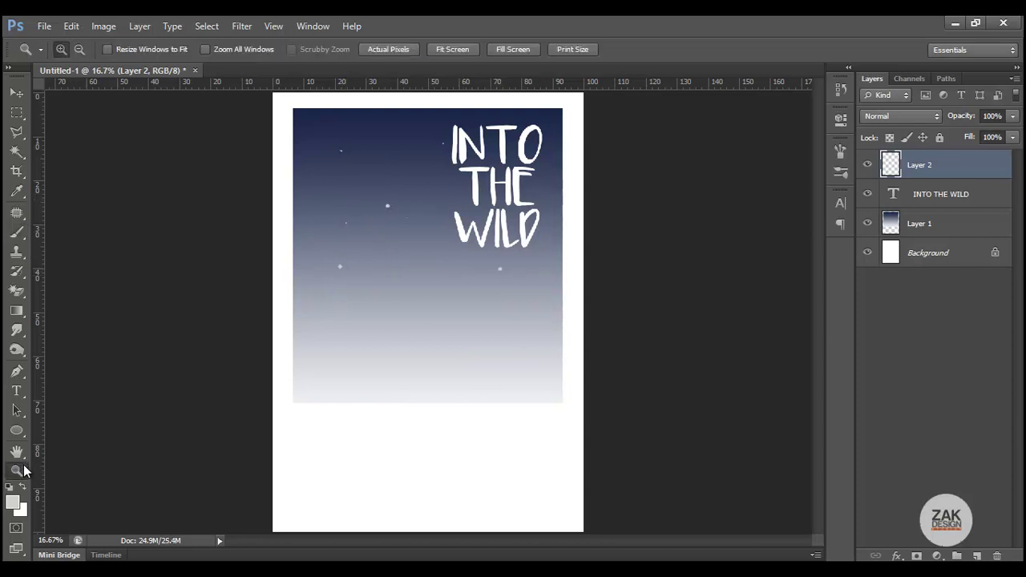
pyautogui.click(362, 166)
pyautogui.click(286, 265)
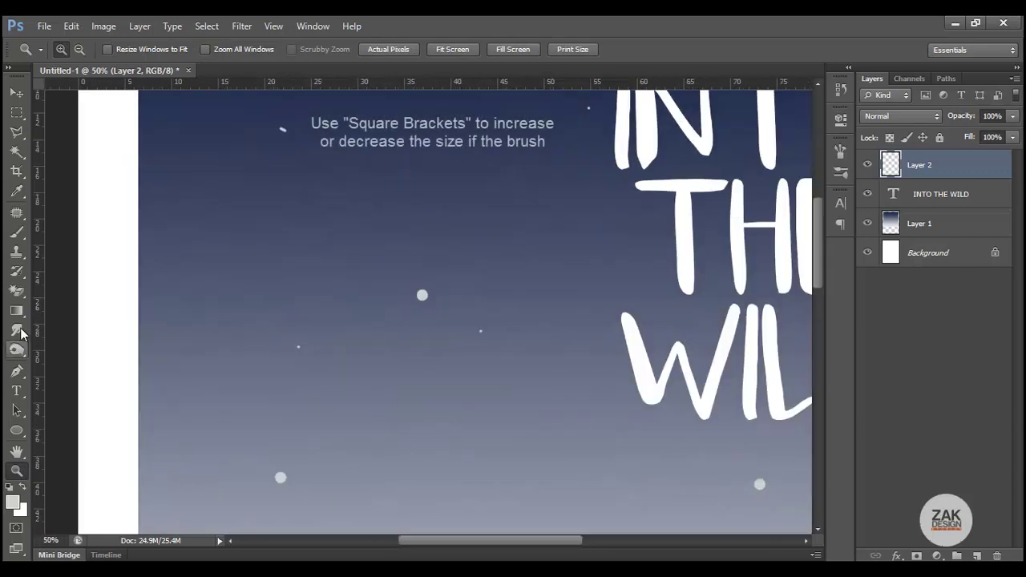
# Stamp a bright star onto the sky with the star brush
pyautogui.click(16, 231)
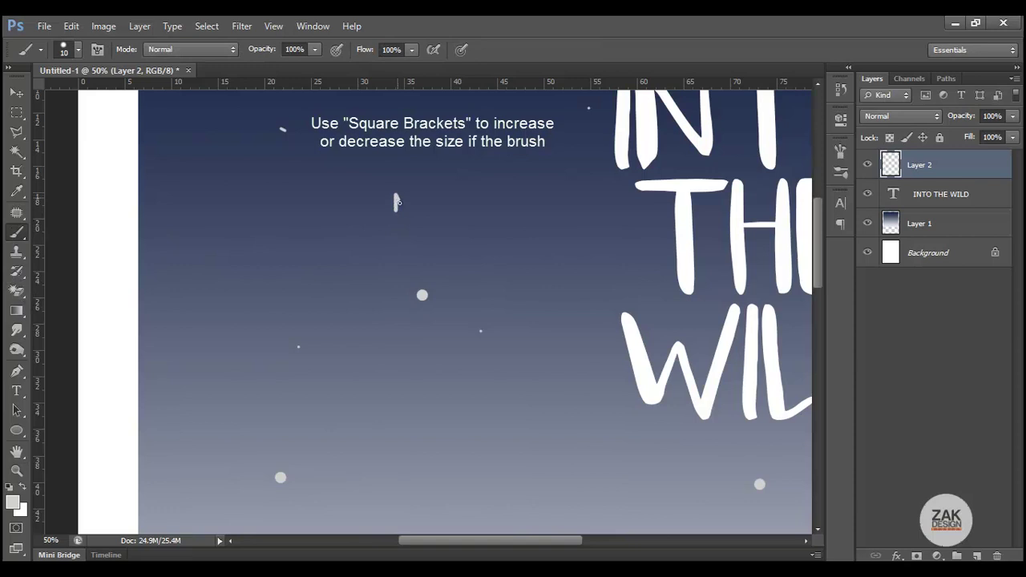
pyautogui.moveTo(405, 202); pyautogui.dragTo(393, 215)
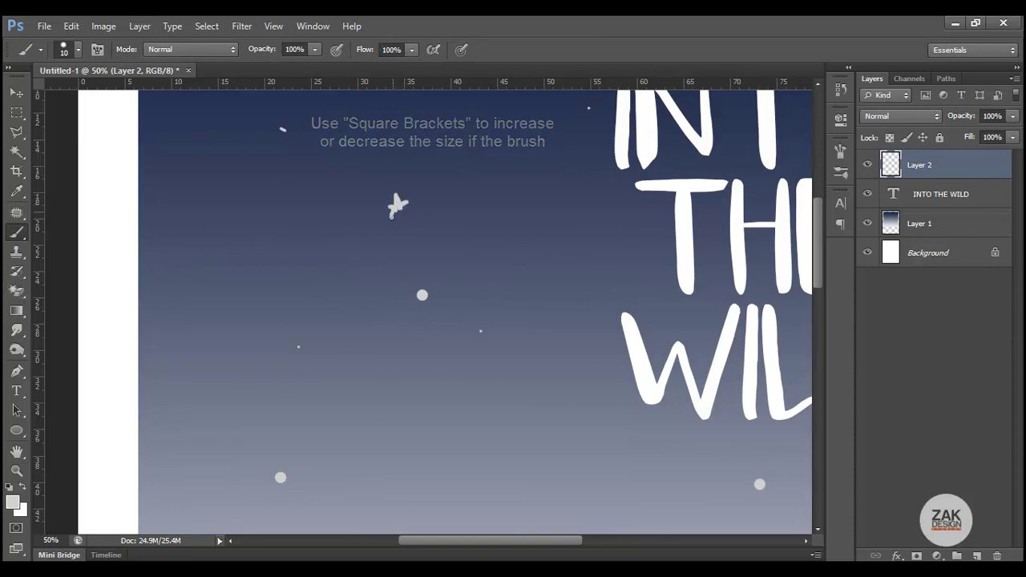
pyautogui.hotkey('ctrl', 'z')
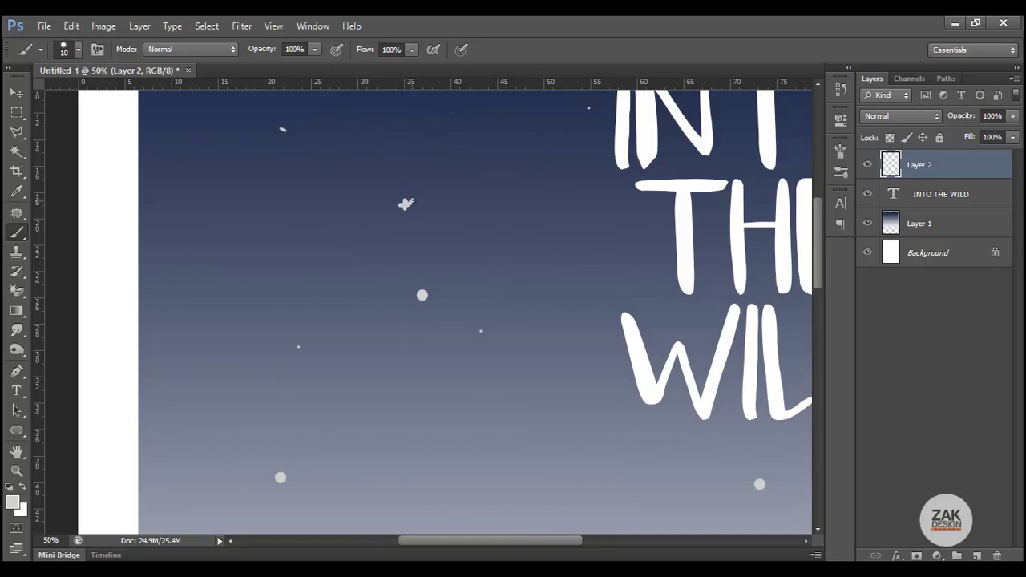
pyautogui.click(406, 203)
pyautogui.moveTo(818, 267); pyautogui.dragTo(818, 317)
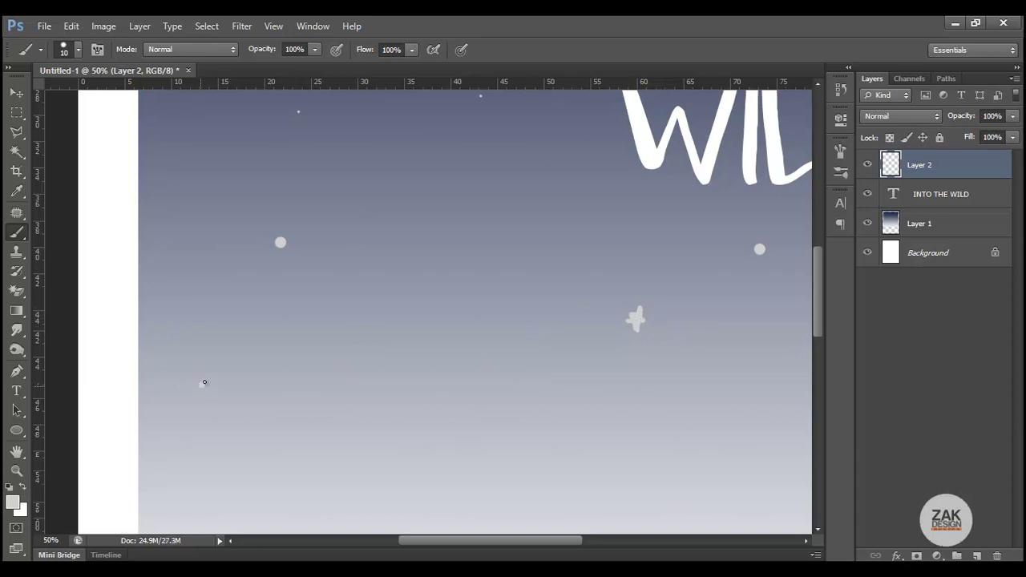
pyautogui.click(16, 471)
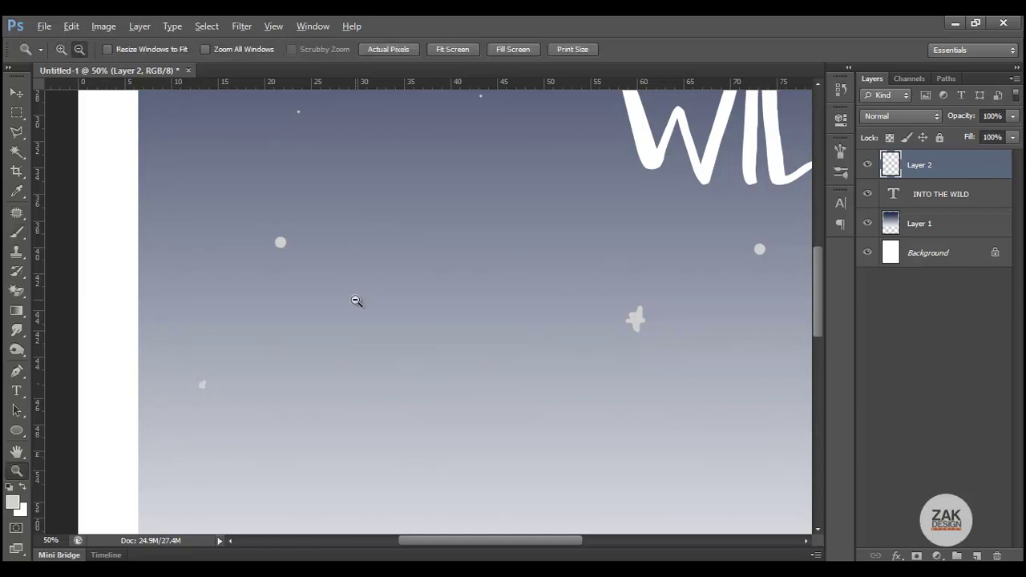
pyautogui.keyDown('alt'); pyautogui.click(476, 214); pyautogui.keyUp('alt')
pyautogui.keyDown('alt'); pyautogui.click(499, 198); pyautogui.keyUp('alt')
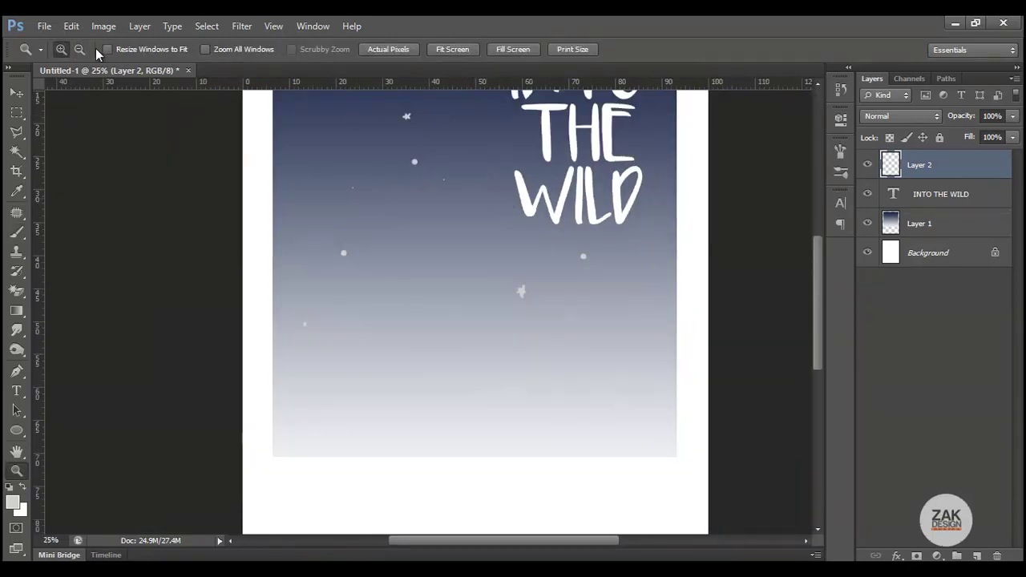
# Choose the 70 px scattered brush preset
pyautogui.click(16, 231)
pyautogui.click(74, 50)
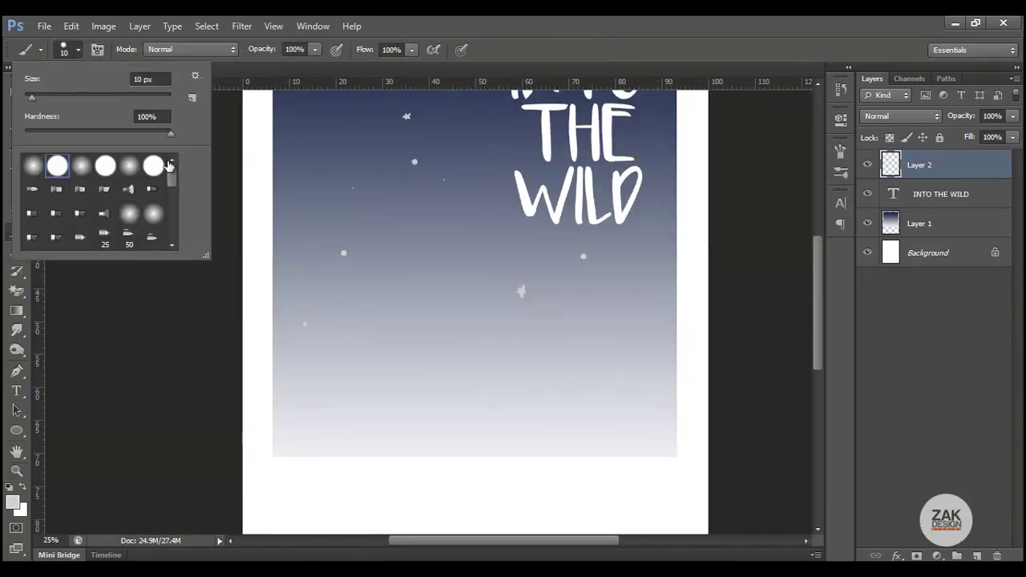
pyautogui.moveTo(170, 176); pyautogui.dragTo(172, 222)
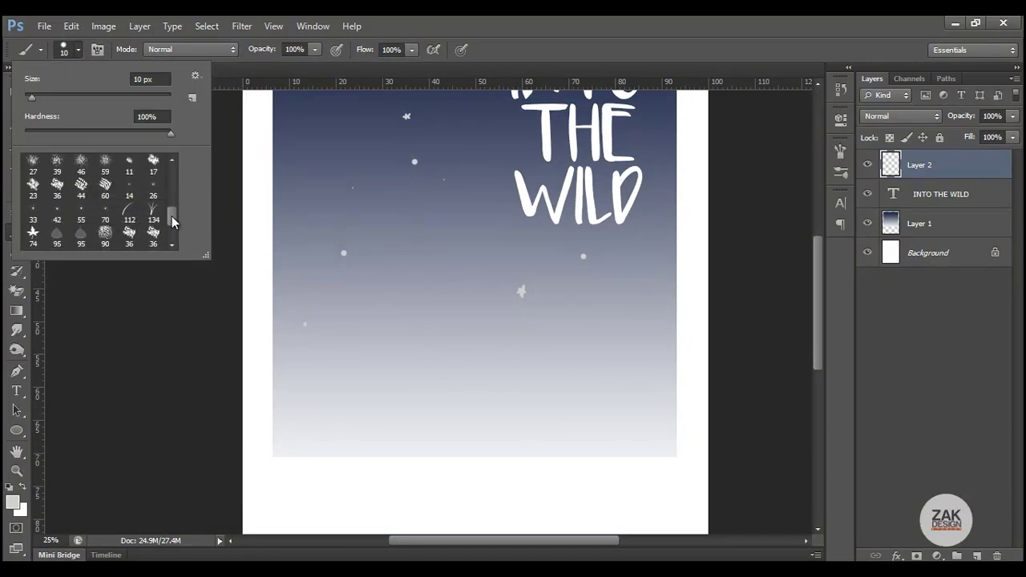
pyautogui.click(105, 212)
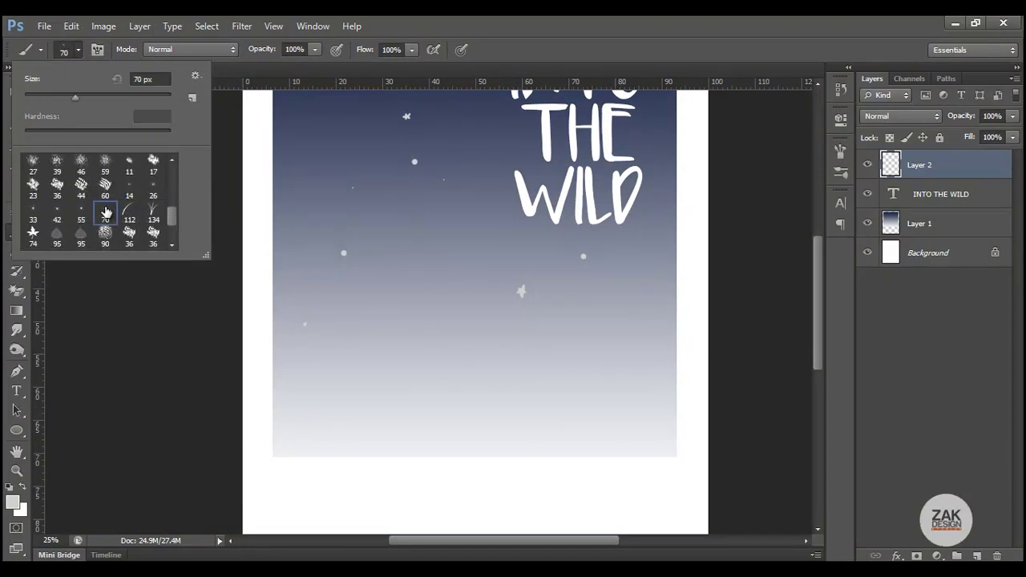
pyautogui.click(380, 291)
# Paint faint star specks across the sky near the top and beside the title
pyautogui.click(322, 140)
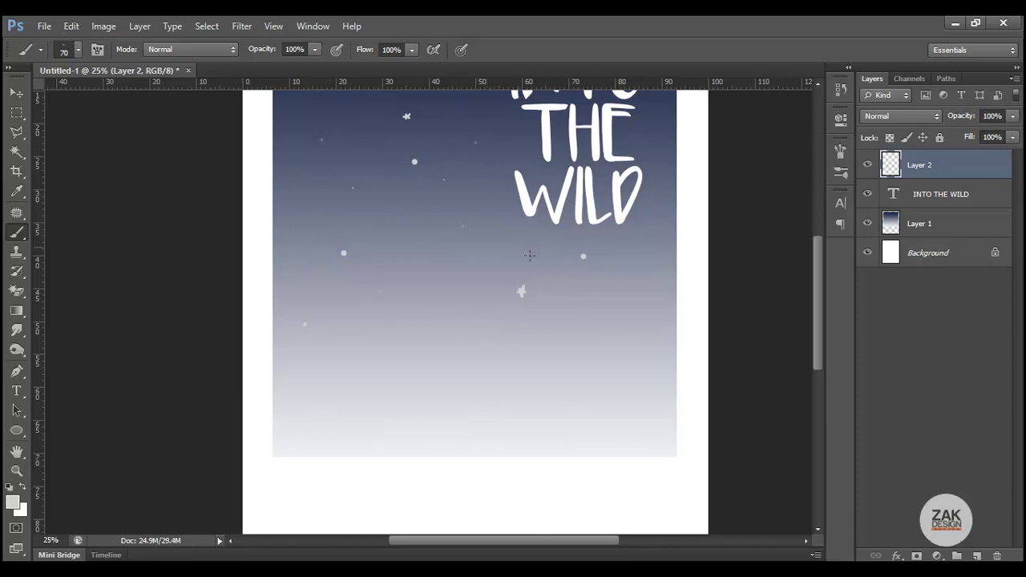
pyautogui.scroll(2, 797, 291)
pyautogui.scroll(1, 798, 291)
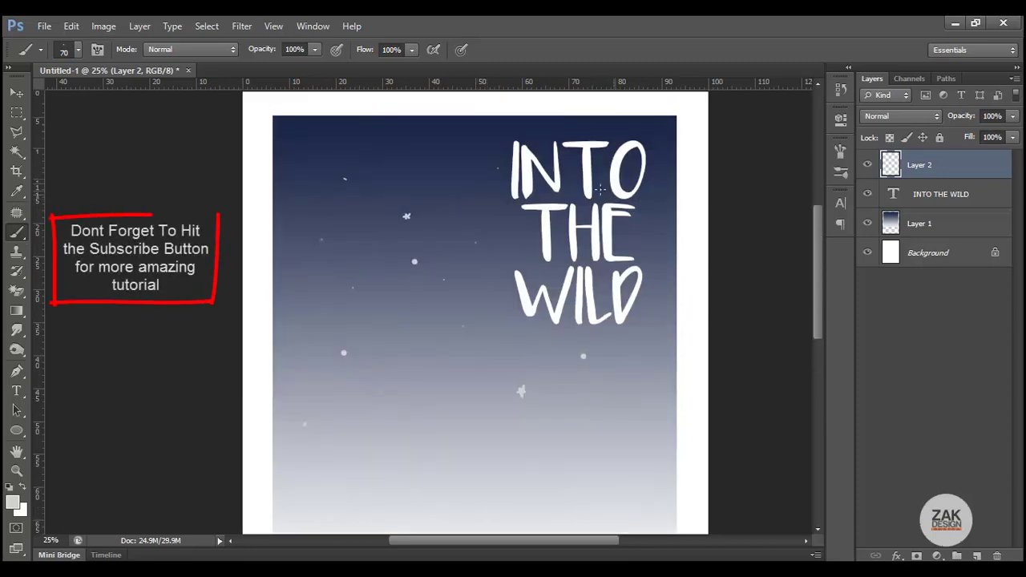
pyautogui.click(343, 137)
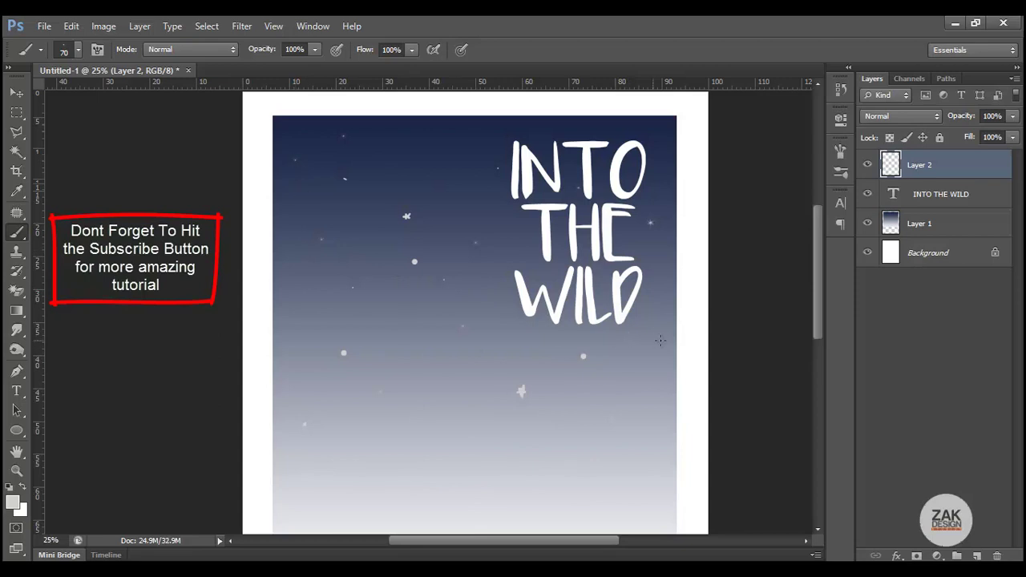
pyautogui.click(456, 129)
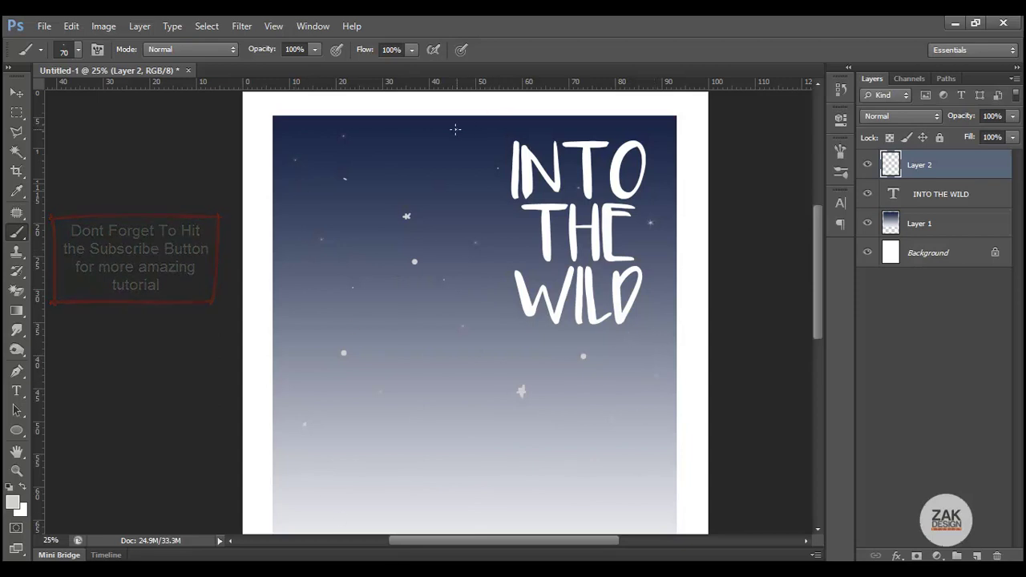
pyautogui.click(16, 472)
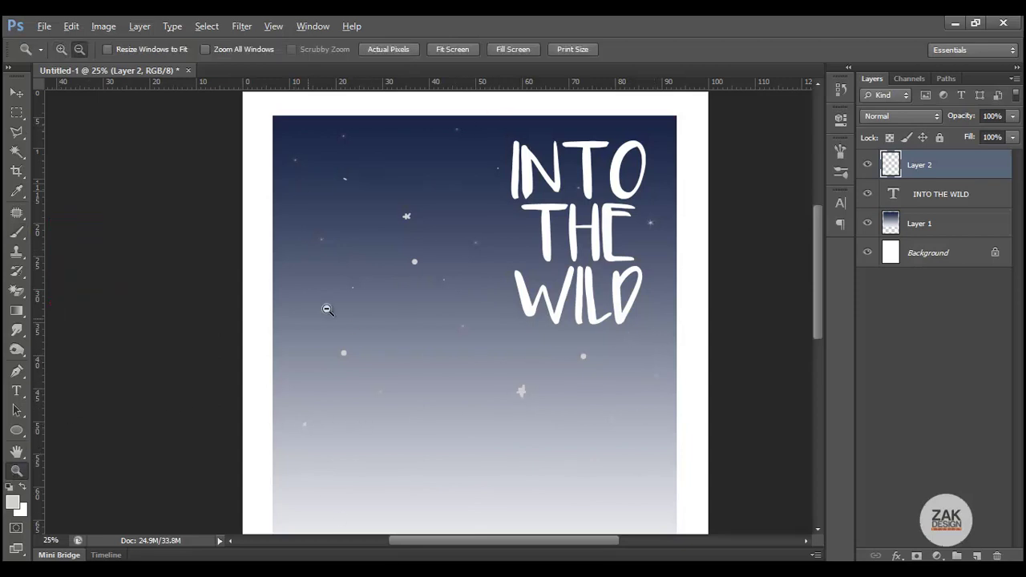
pyautogui.keyDown('alt'); pyautogui.click(352, 293); pyautogui.keyUp('alt')
pyautogui.click(439, 234)
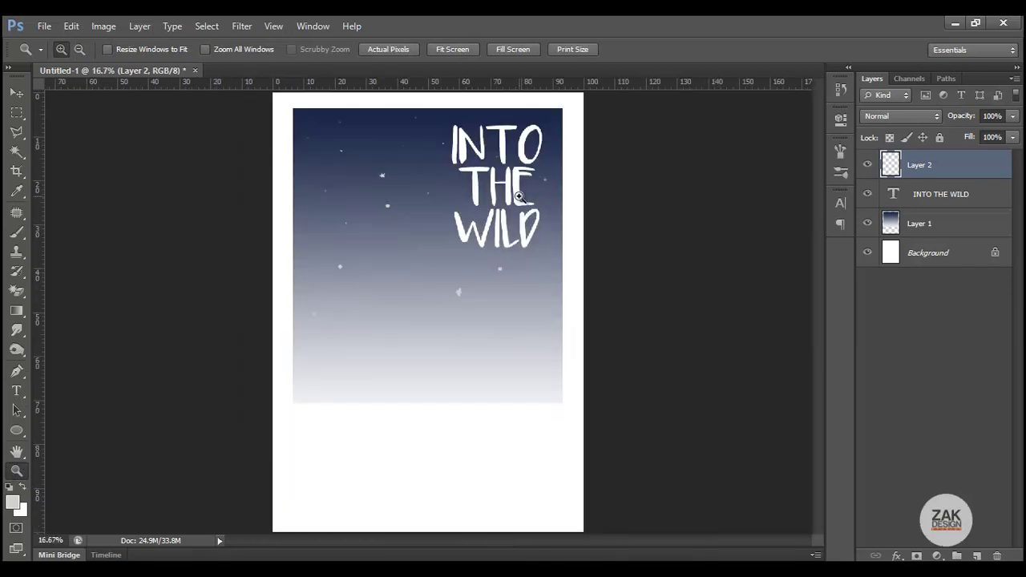
# Erase ragged left and right edges from the Layer 1 gradient with a 288 px eraser
pyautogui.click(970, 224)
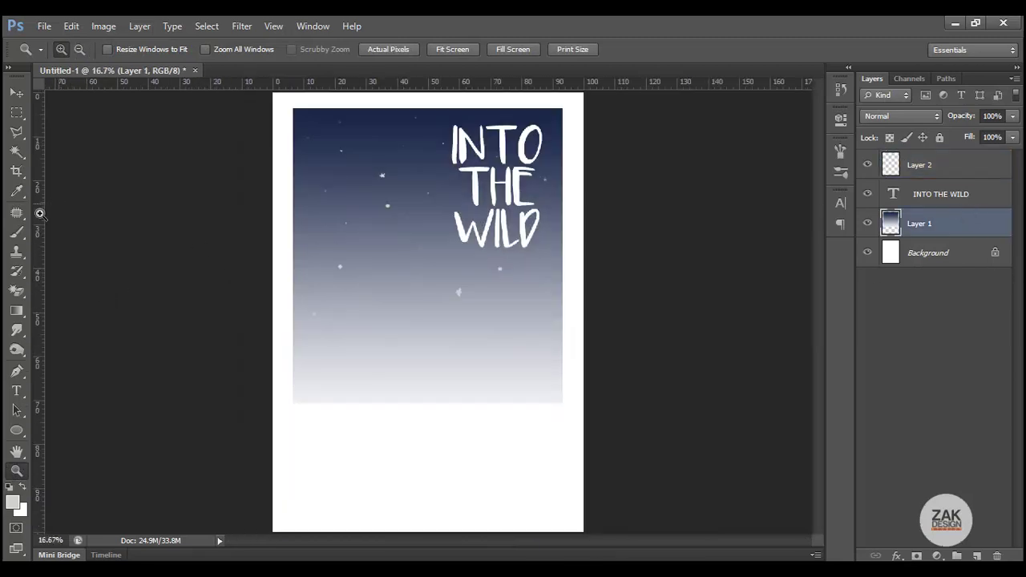
pyautogui.click(17, 291)
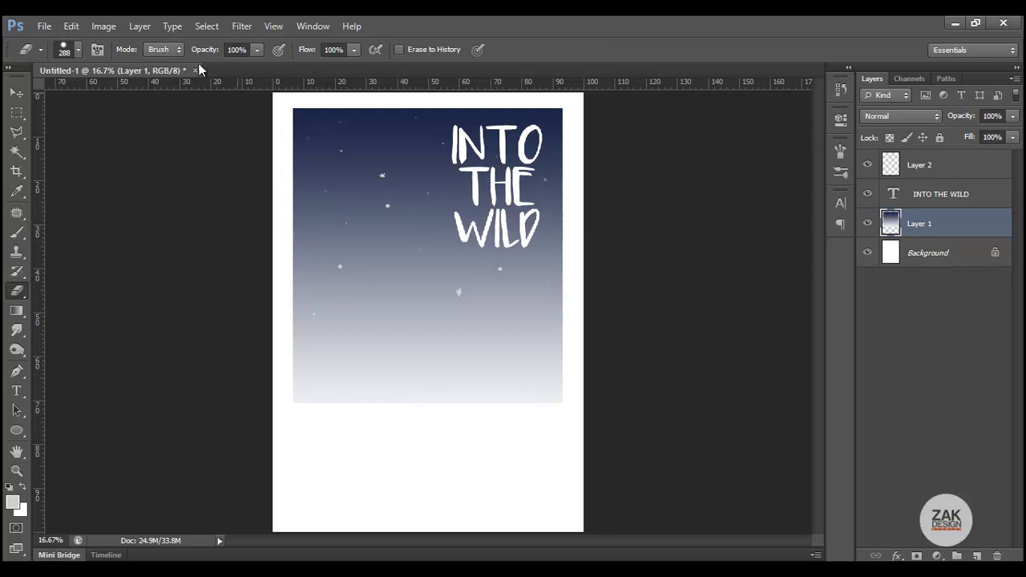
pyautogui.click(78, 50)
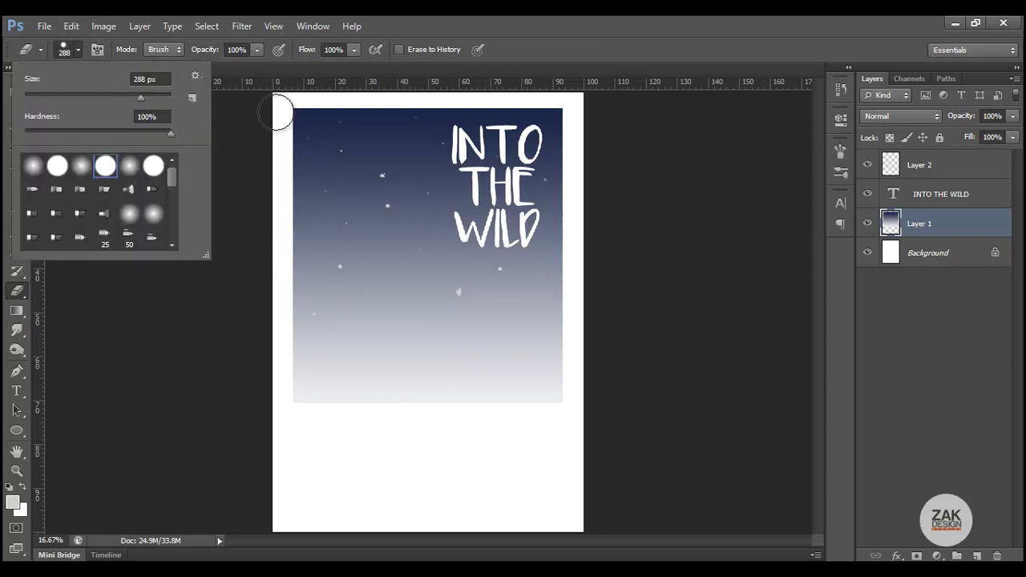
pyautogui.moveTo(275, 113); pyautogui.dragTo(291, 405)
pyautogui.moveTo(573, 114)
pyautogui.mouseDown()
pyautogui.moveTo(564, 307)
pyautogui.moveTo(577, 416)
pyautogui.mouseUp()
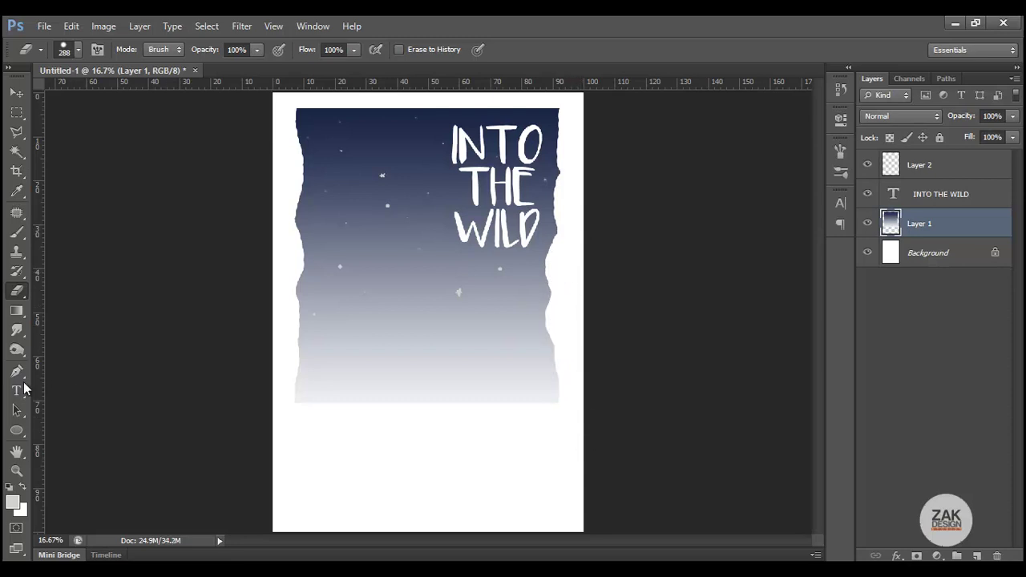
pyautogui.click(16, 470)
# Smudge the sky's torn left and right edges at 50% strength to soften them
pyautogui.moveTo(294, 108); pyautogui.dragTo(423, 294)
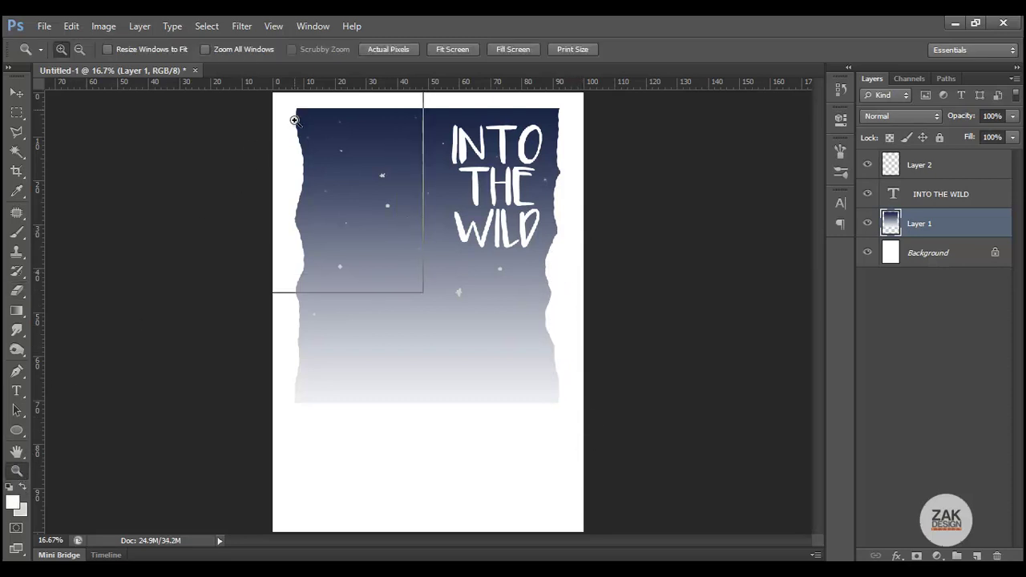
pyautogui.click(16, 329)
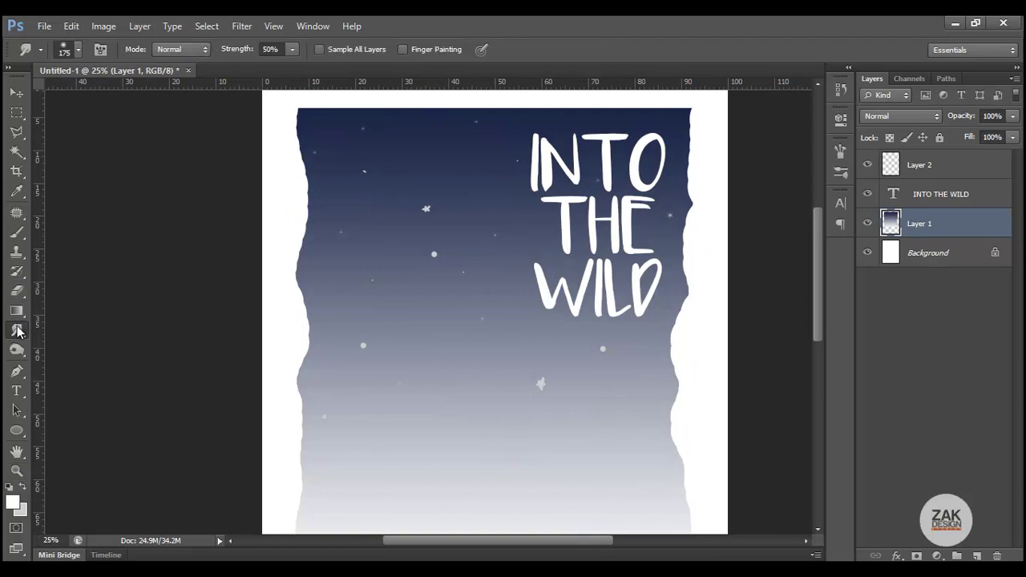
pyautogui.rightClick(24, 333)
pyautogui.click(56, 356)
pyautogui.moveTo(302, 148); pyautogui.dragTo(302, 290)
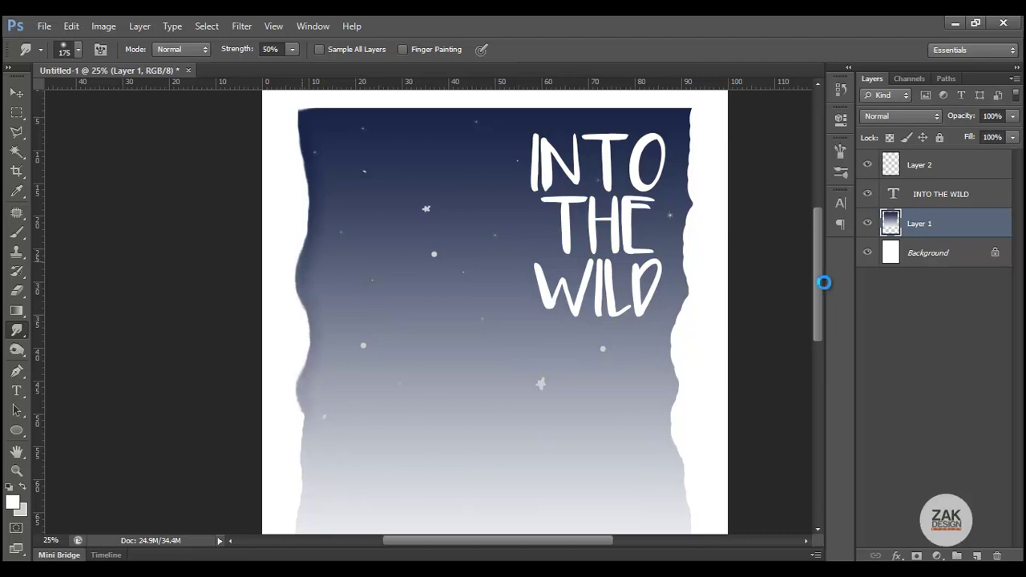
pyautogui.scroll(-3, 300, 344)
pyautogui.moveTo(819, 321); pyautogui.dragTo(820, 278)
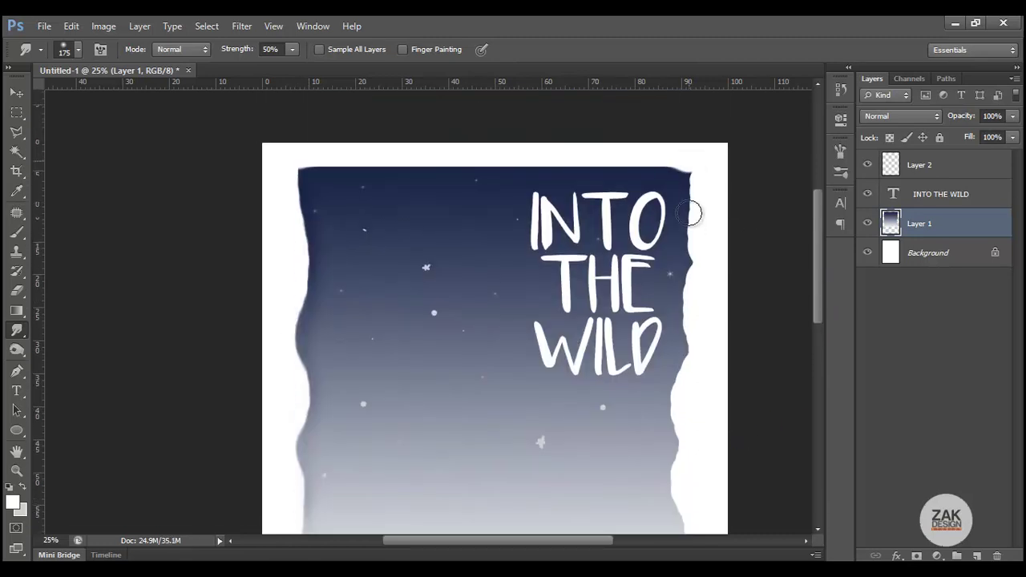
pyautogui.moveTo(716, 263)
pyautogui.mouseDown()
pyautogui.moveTo(695, 213)
pyautogui.moveTo(678, 461)
pyautogui.mouseUp()
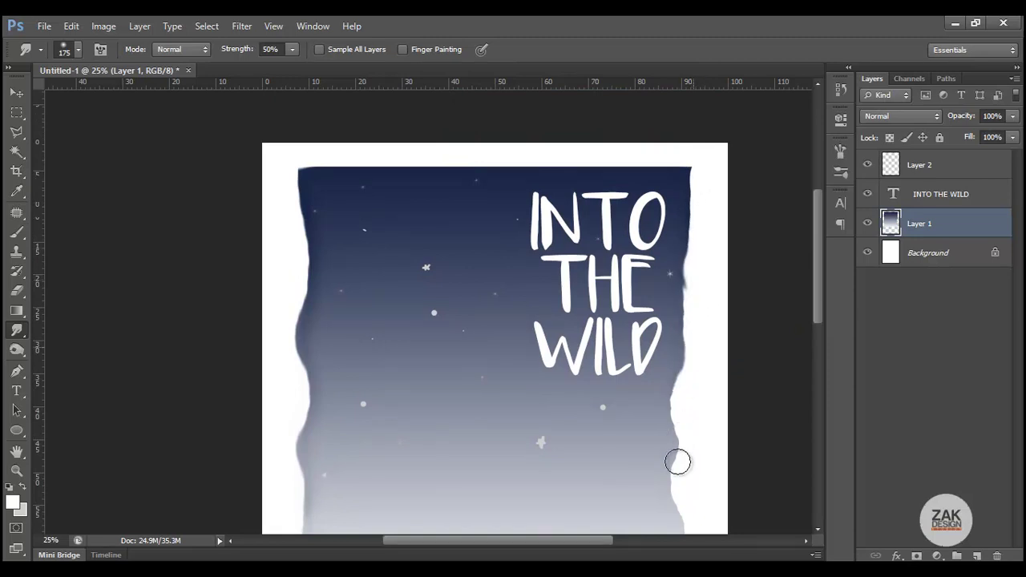
pyautogui.moveTo(819, 298); pyautogui.dragTo(820, 325)
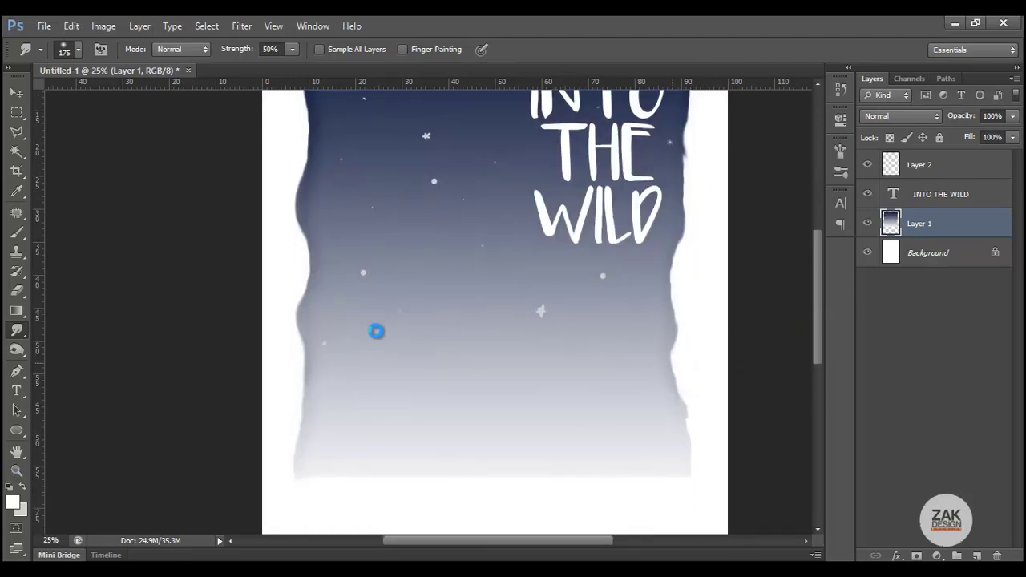
pyautogui.press('z')
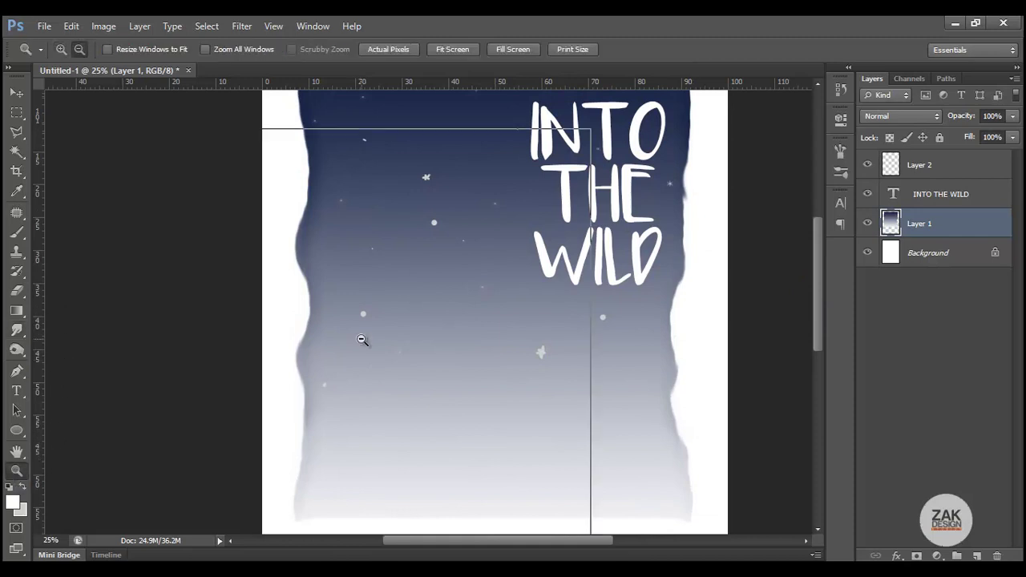
pyautogui.keyDown('alt'); pyautogui.click(458, 289); pyautogui.keyUp('alt')
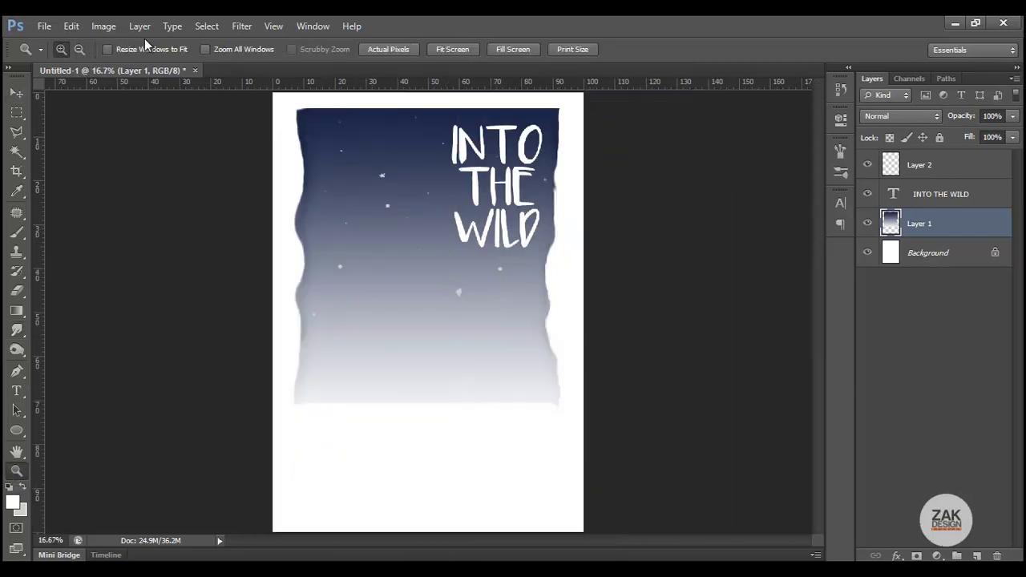
# Stretch the Layer 1 sky gradient outward on both sides to about 109% width
pyautogui.click(16, 93)
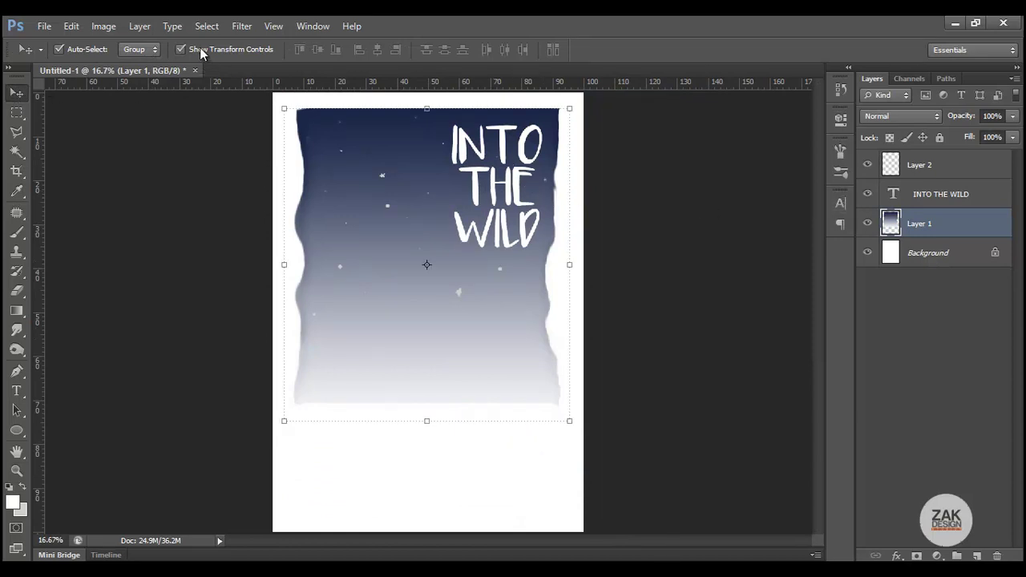
pyautogui.moveTo(569, 264); pyautogui.dragTo(578, 268)
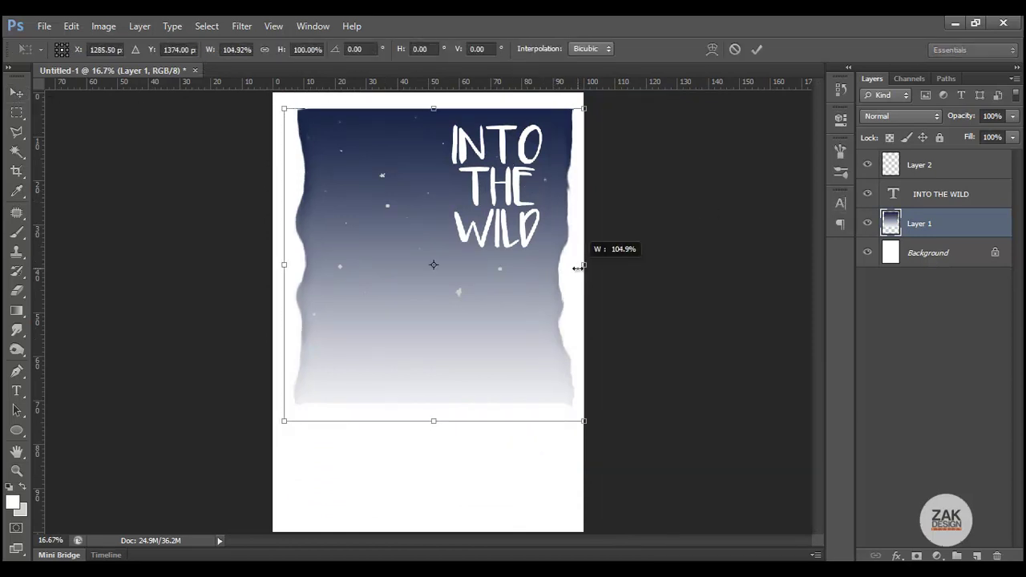
pyautogui.moveTo(275, 273); pyautogui.dragTo(264, 273)
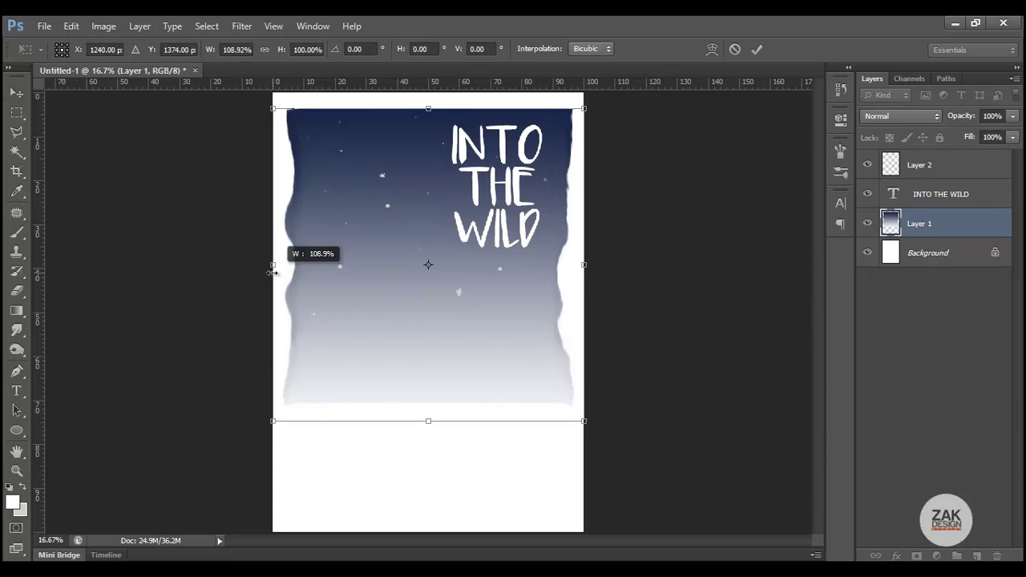
pyautogui.press('Return')
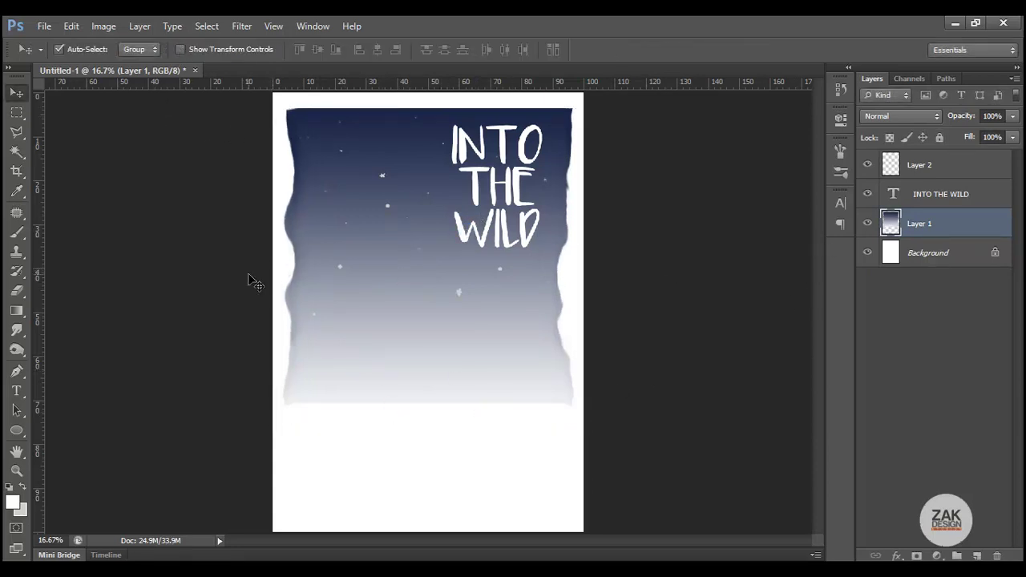
# Create a new 1000 × 1000 pixel document
pyautogui.click(44, 25)
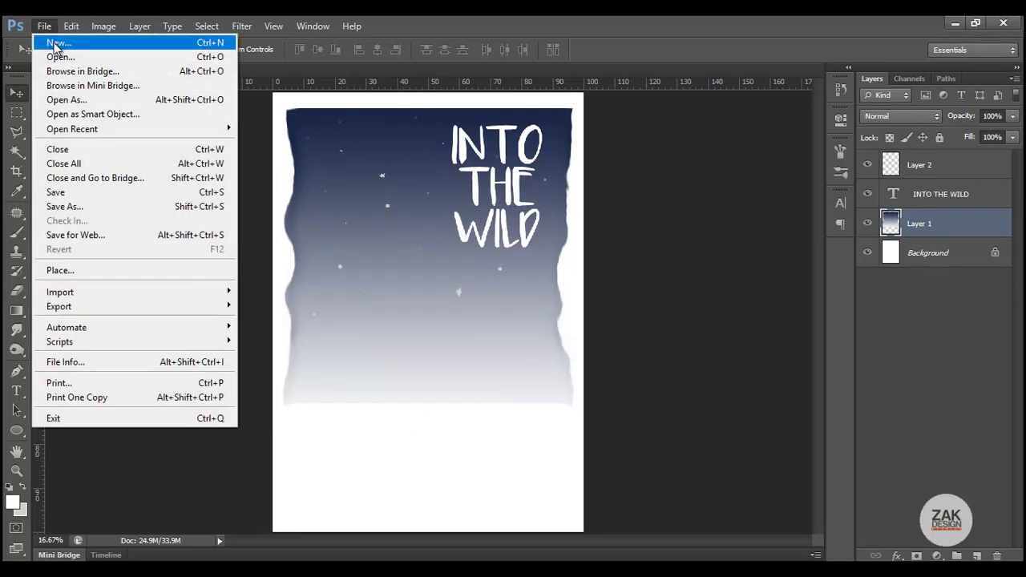
pyautogui.click(50, 40)
pyautogui.click(529, 219)
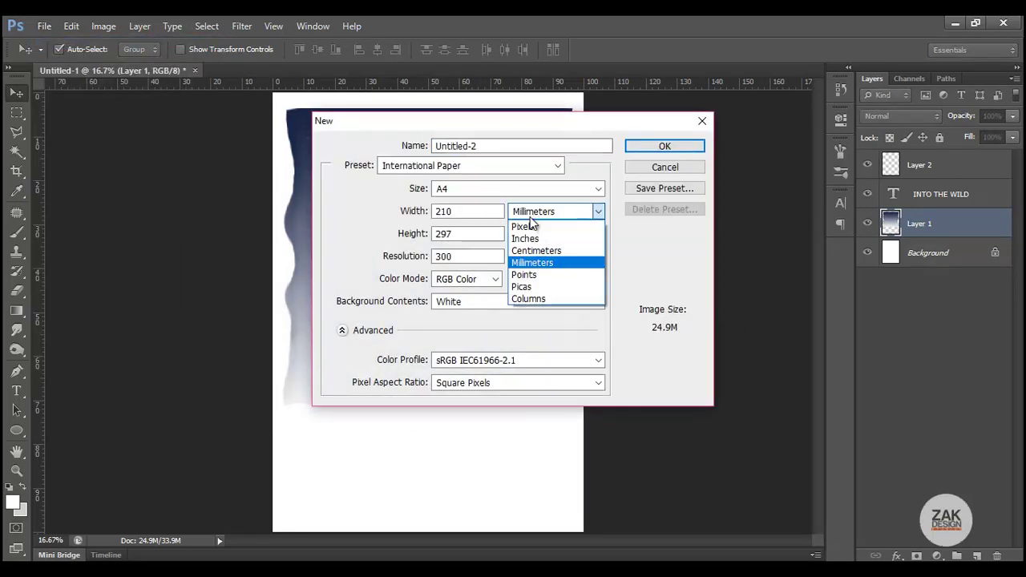
pyautogui.click(531, 225)
pyautogui.click(479, 211)
pyautogui.write('1')
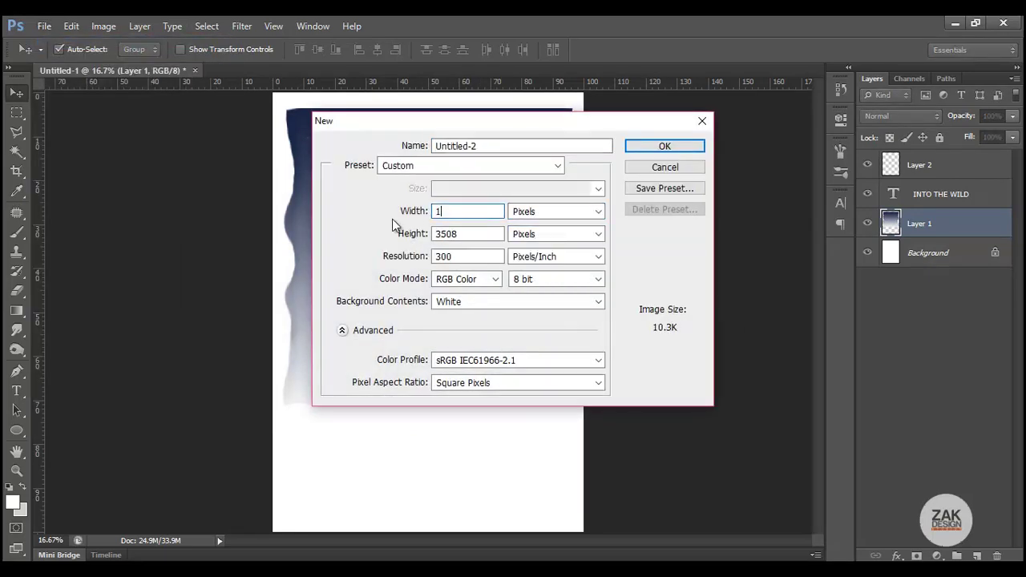
pyautogui.write('000')
pyautogui.press('Tab')
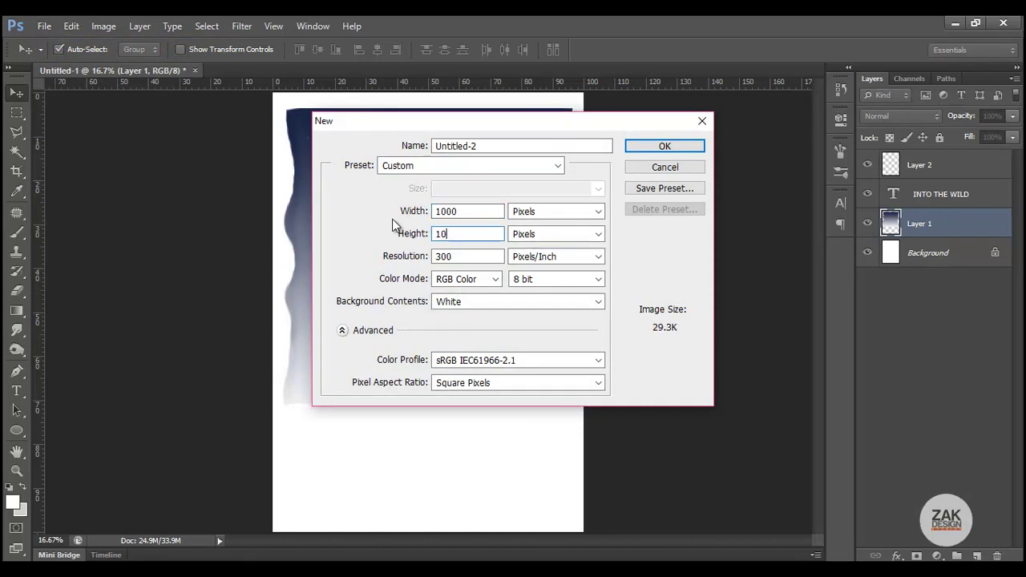
pyautogui.press('Return')
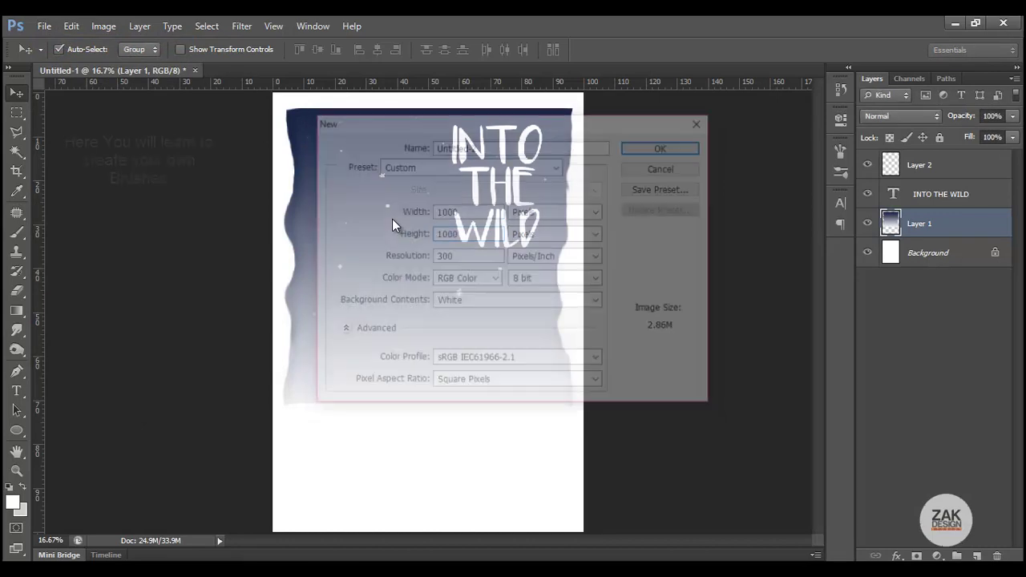
# Draw a thin black tapering wedge and define it as a brush preset
pyautogui.click(15, 137)
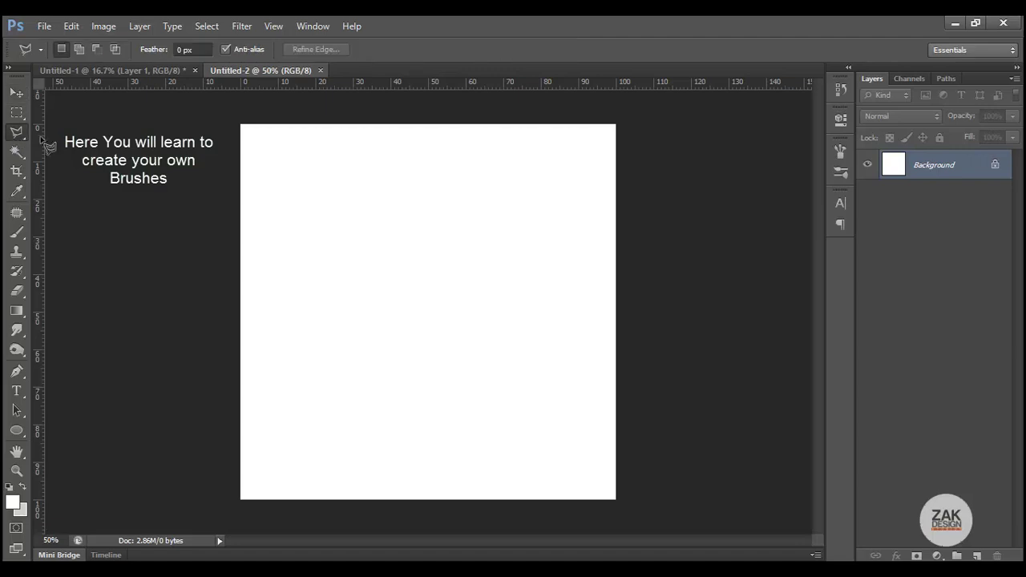
pyautogui.click(320, 241)
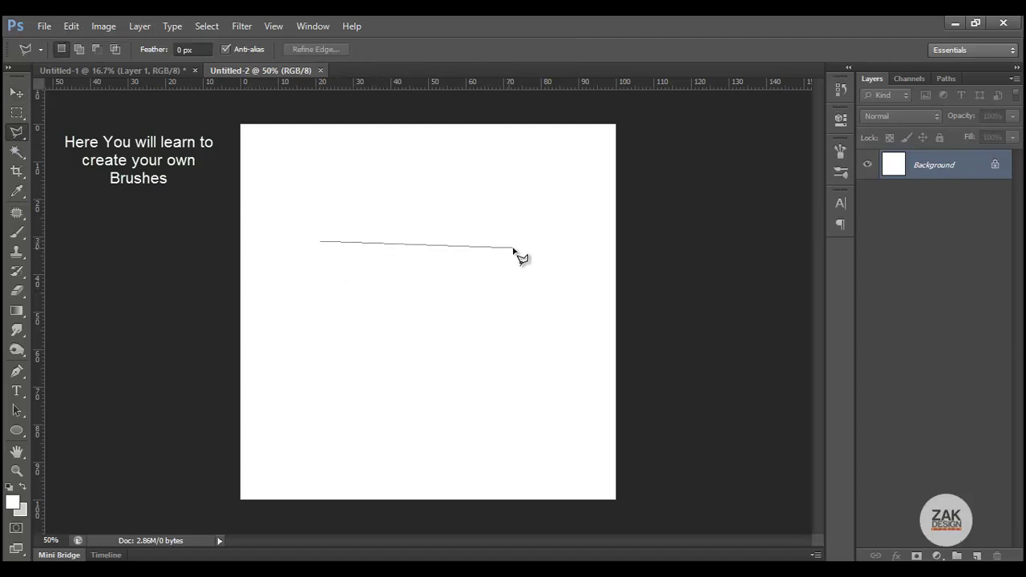
pyautogui.click(544, 251)
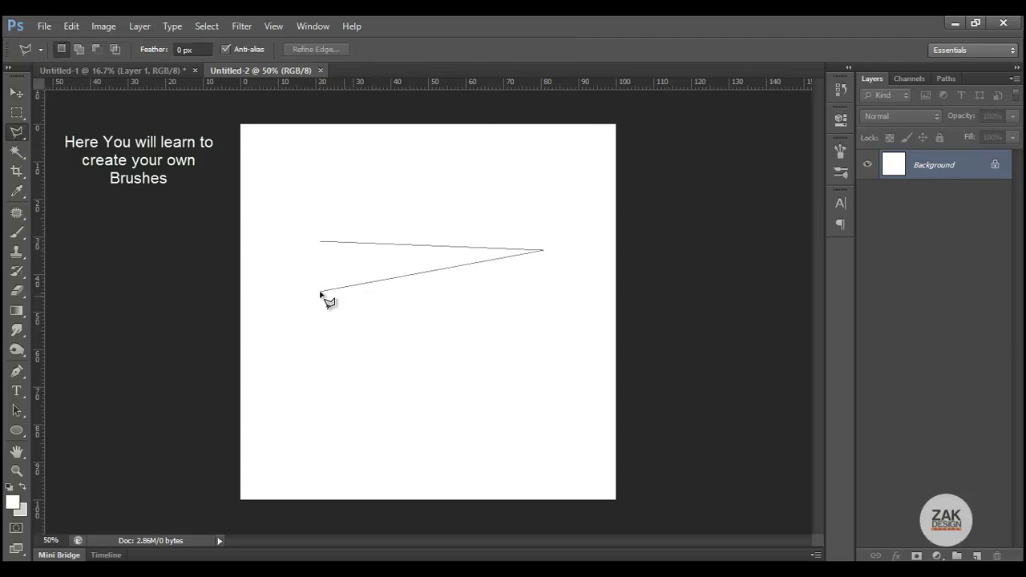
pyautogui.click(321, 244)
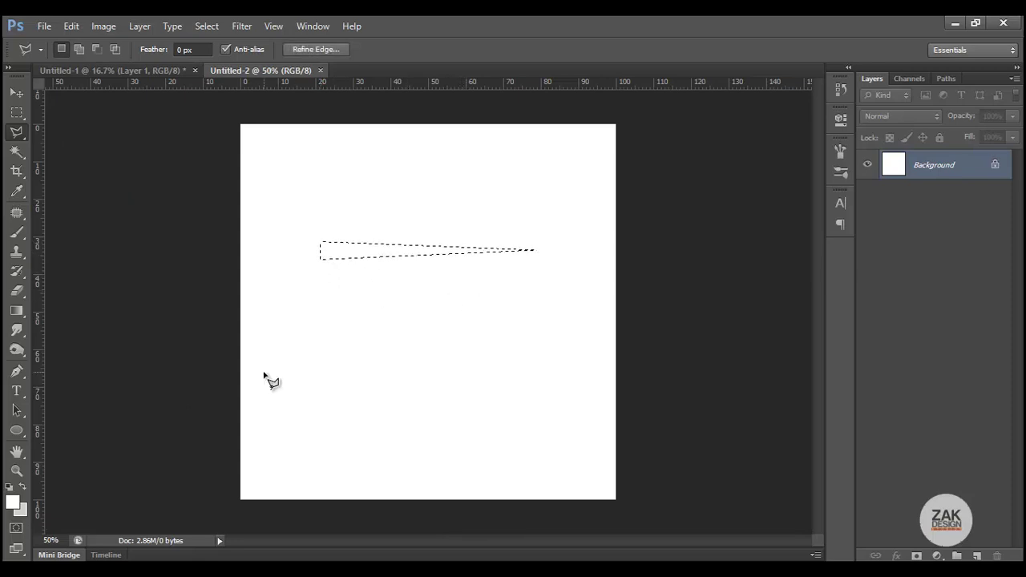
pyautogui.click(8, 486)
pyautogui.moveTo(16, 311); pyautogui.dragTo(47, 323)
pyautogui.click(326, 250)
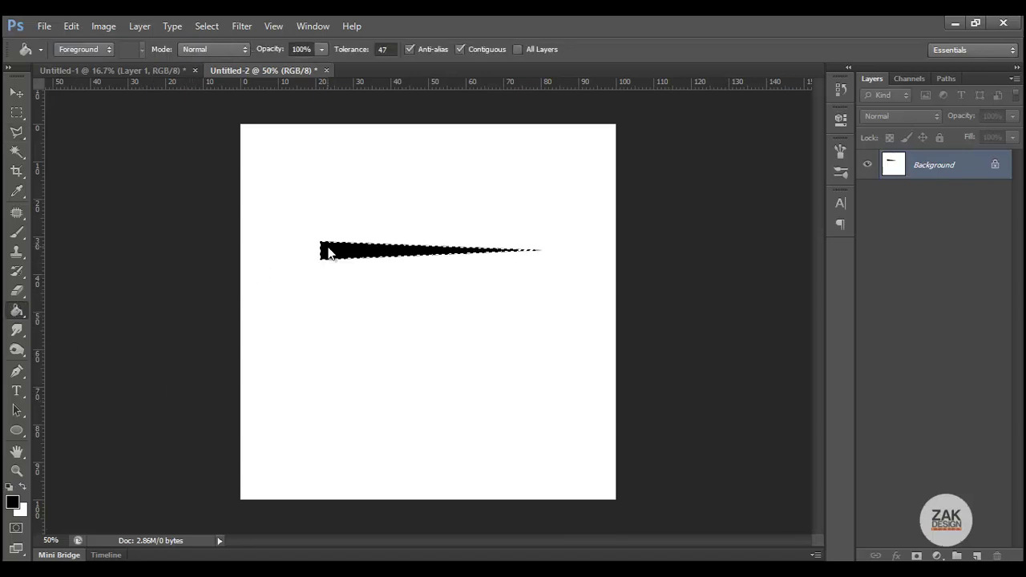
pyautogui.click(206, 26)
pyautogui.click(217, 57)
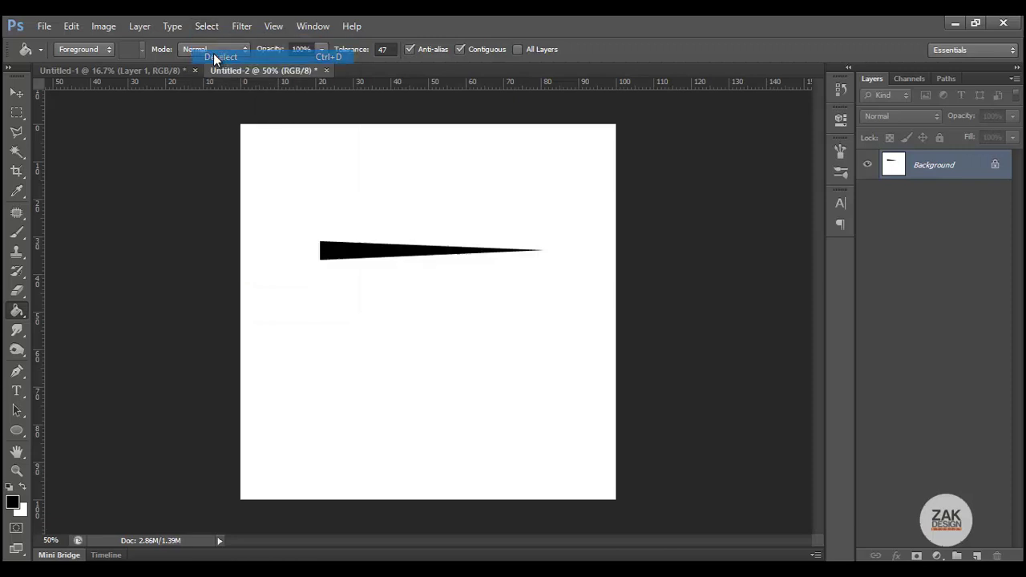
pyautogui.click(72, 26)
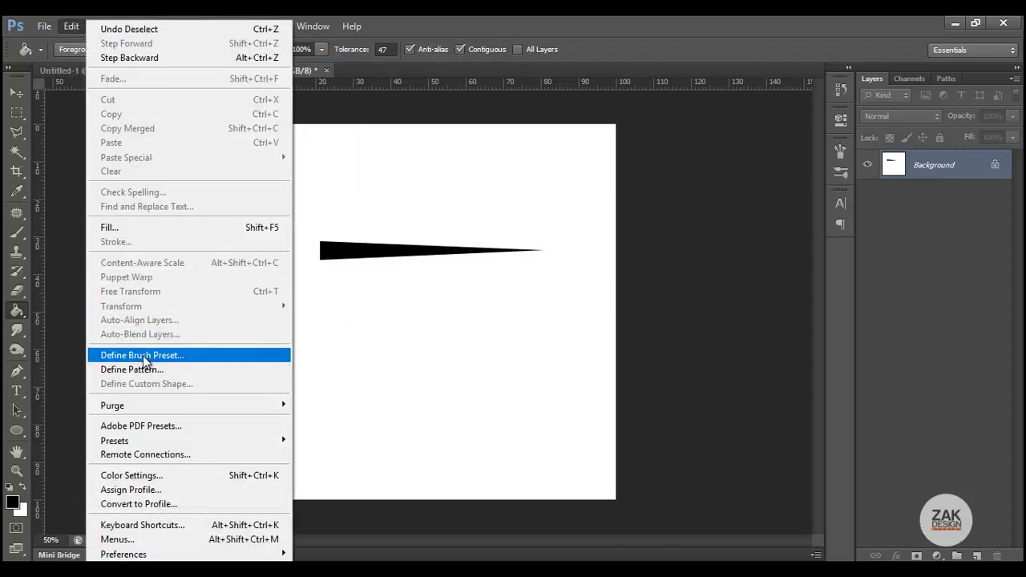
pyautogui.click(156, 355)
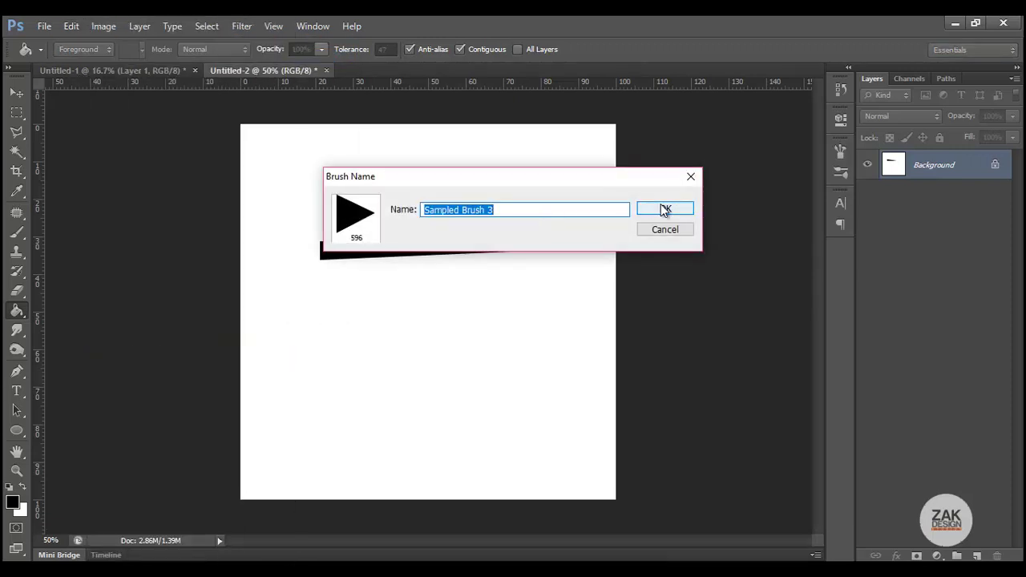
# Save the wedge brush preset and check it appears in the brush picker
pyautogui.click(642, 211)
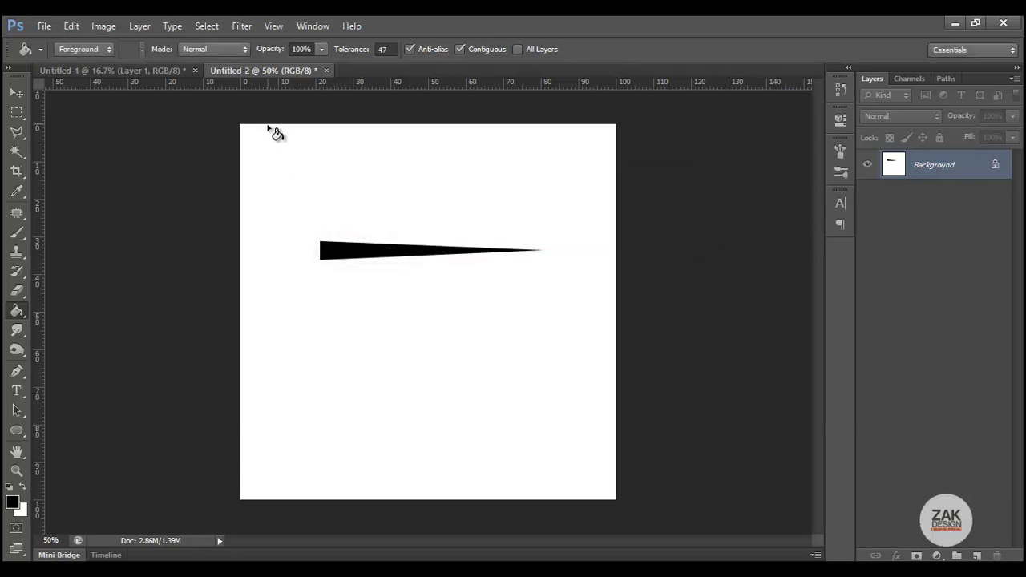
pyautogui.click(16, 232)
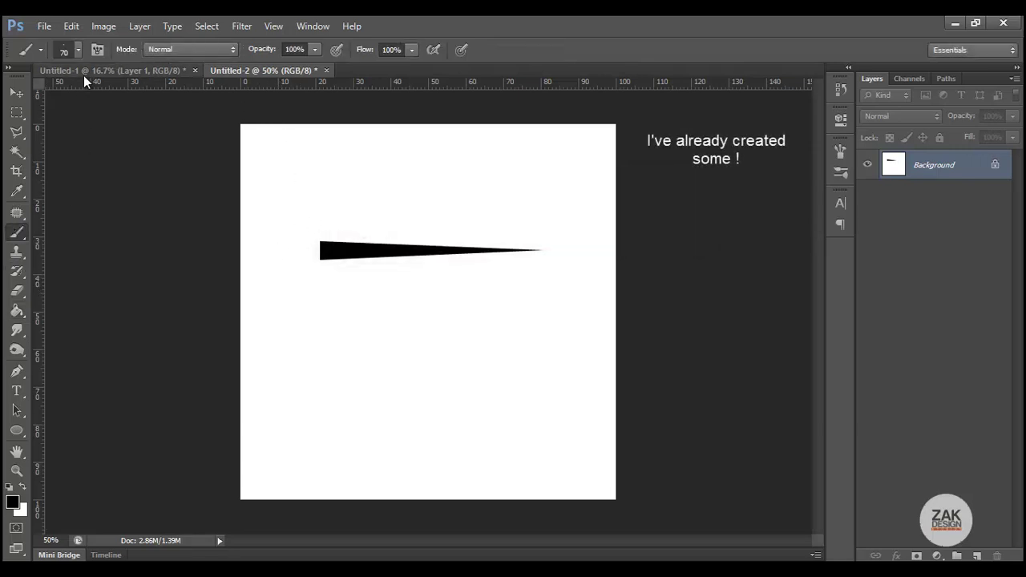
pyautogui.click(78, 50)
pyautogui.moveTo(173, 216); pyautogui.dragTo(173, 234)
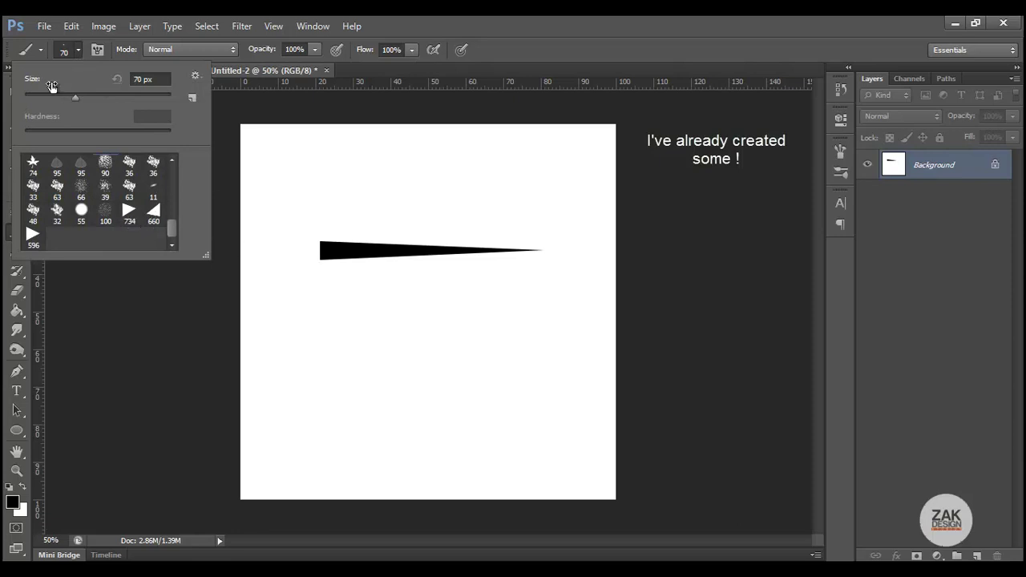
pyautogui.click(78, 52)
# Close Untitled-2 without saving and create a fresh 1000 × 1000 document
pyautogui.press('v')
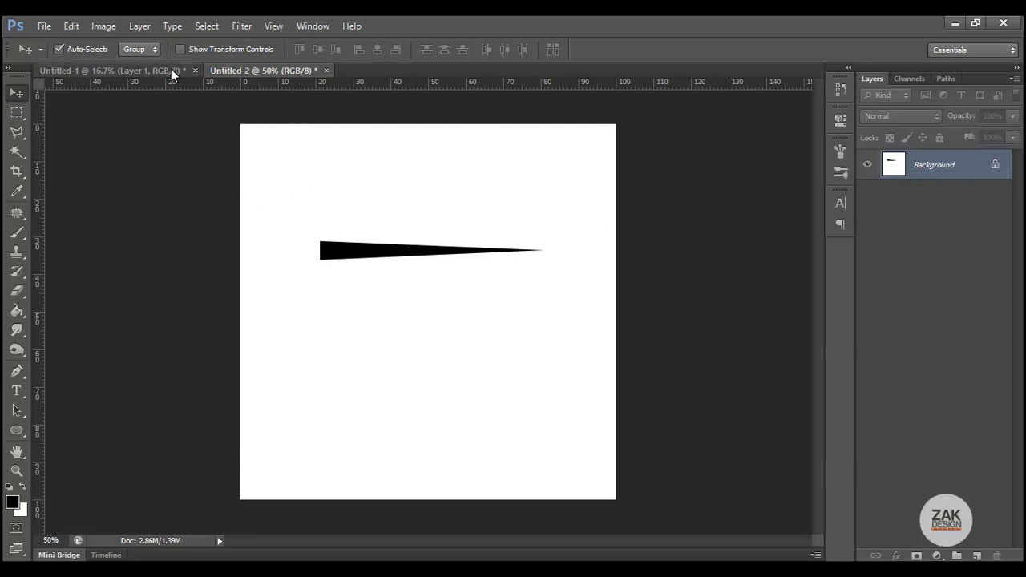
pyautogui.click(326, 71)
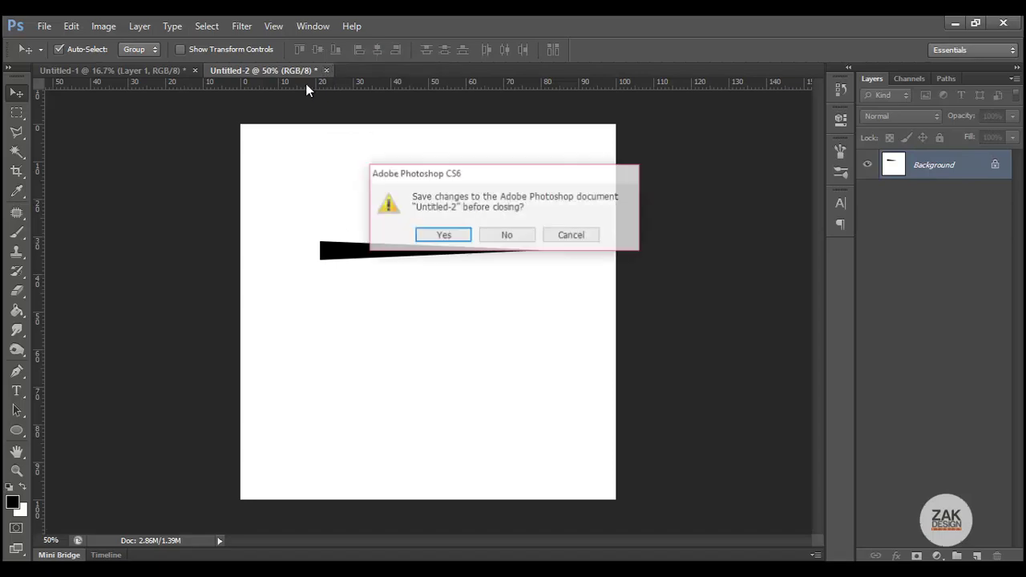
pyautogui.click(507, 236)
pyautogui.click(44, 25)
pyautogui.click(56, 40)
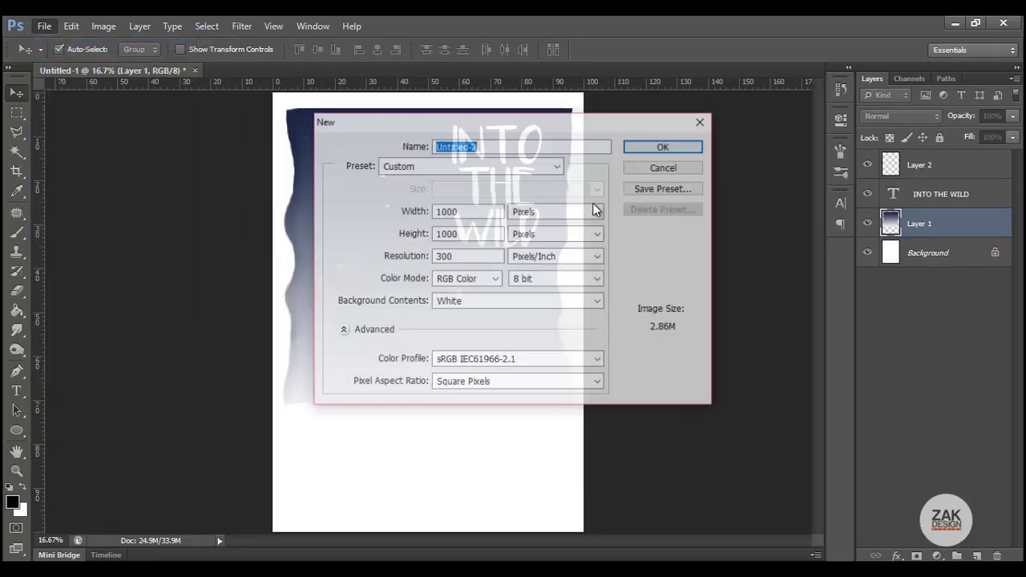
pyautogui.press('Return')
# Add a new layer and outline a tall triangle with the Polygonal Lasso
pyautogui.click(22, 138)
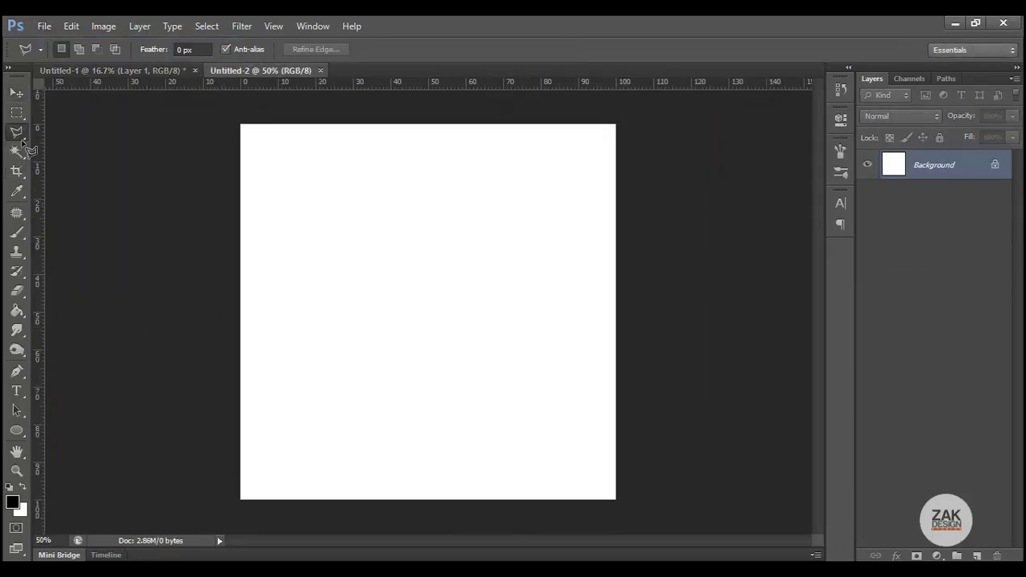
pyautogui.click(977, 556)
pyautogui.click(307, 428)
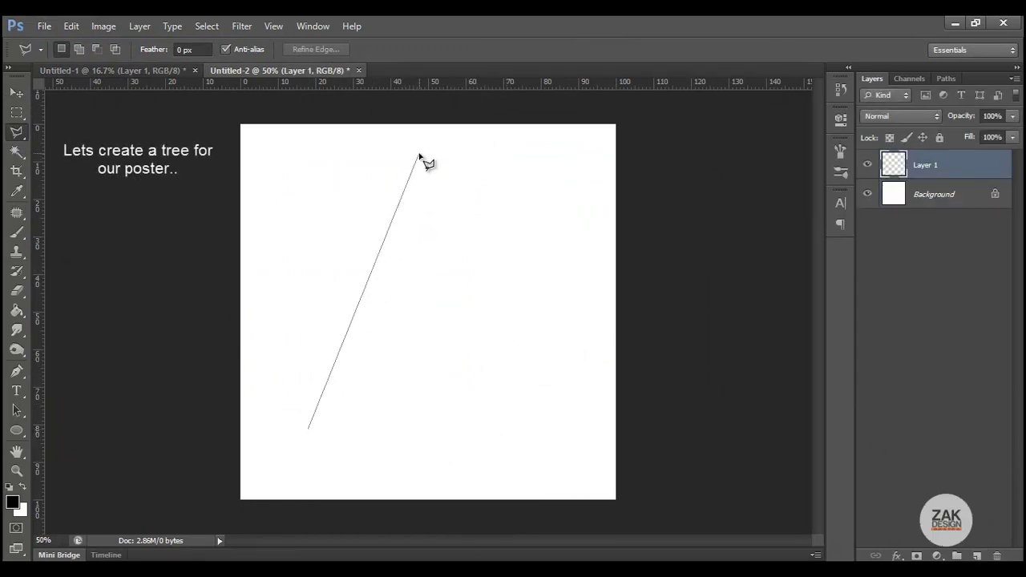
pyautogui.click(418, 149)
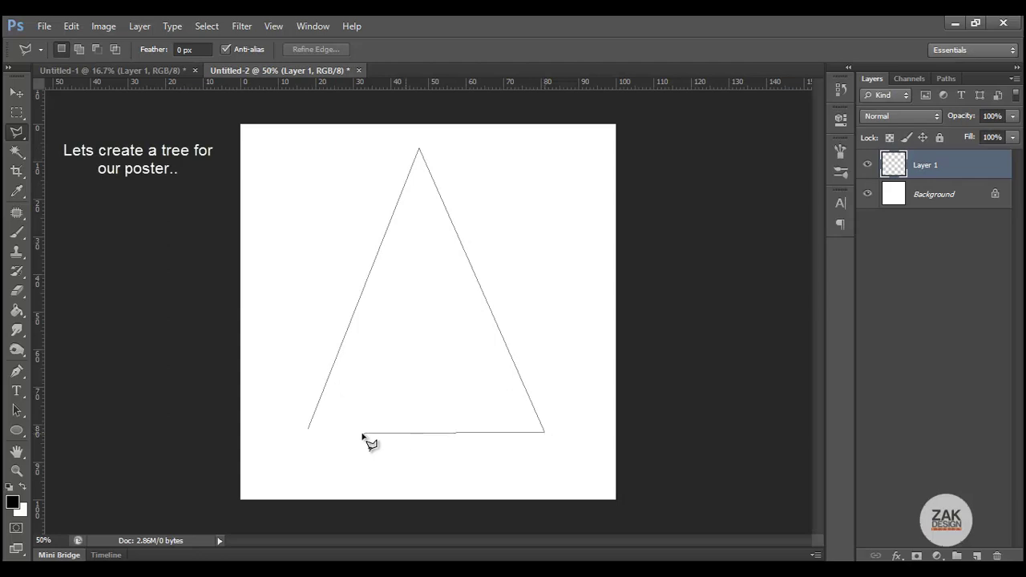
pyautogui.click(308, 433)
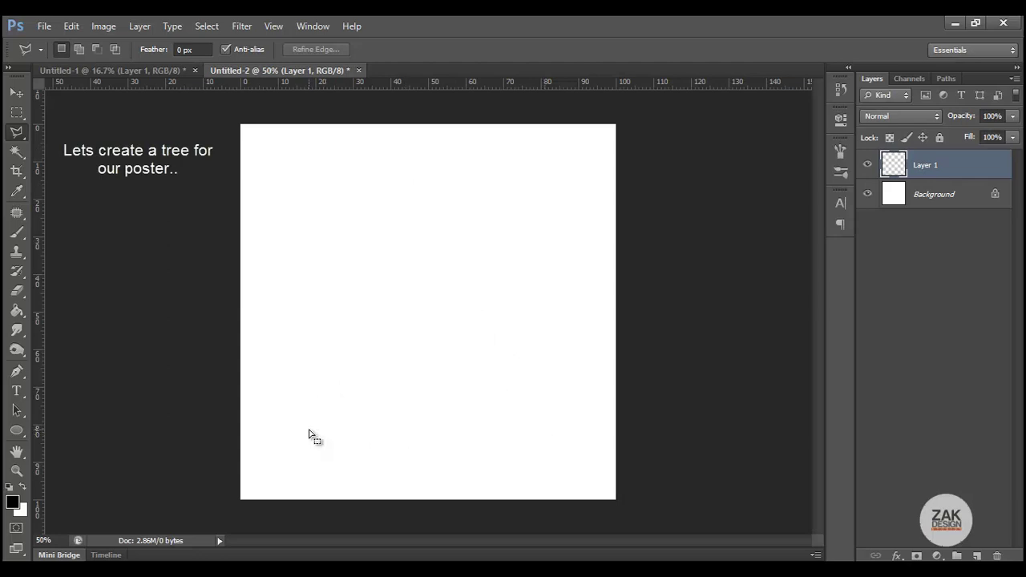
# Fill the triangle solid black and clear the selection
pyautogui.click(12, 502)
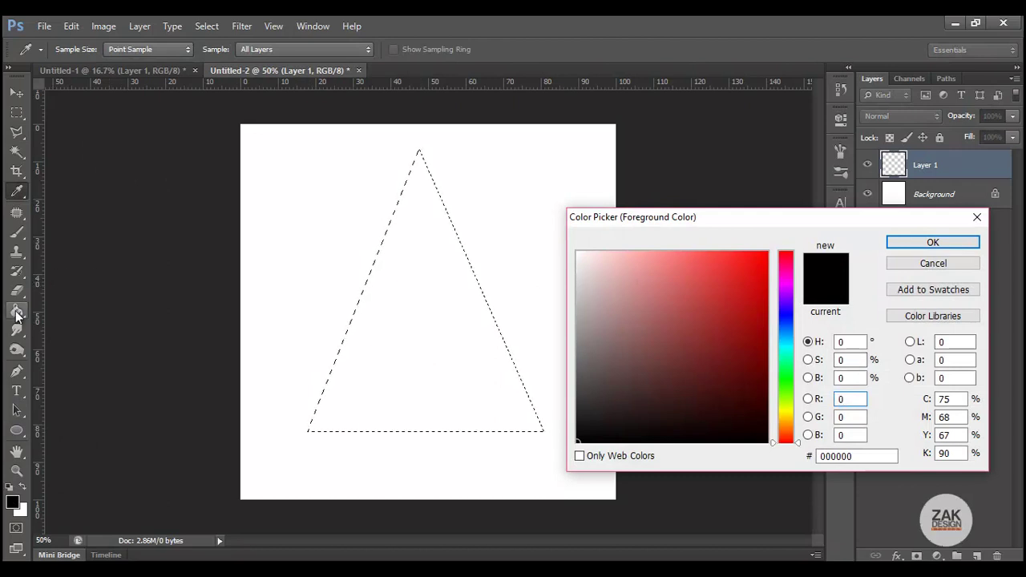
pyautogui.click(930, 242)
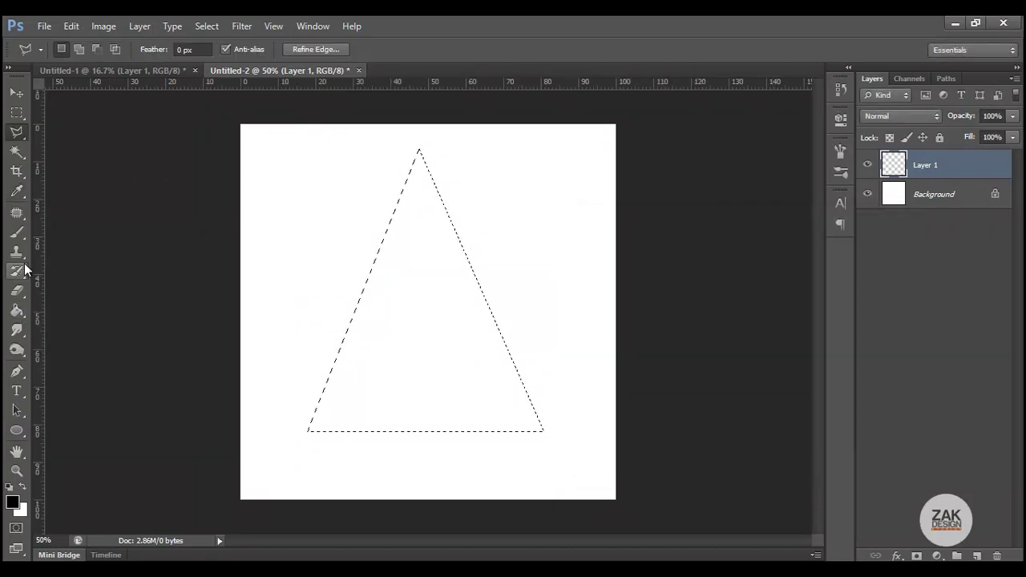
pyautogui.click(17, 310)
pyautogui.click(373, 343)
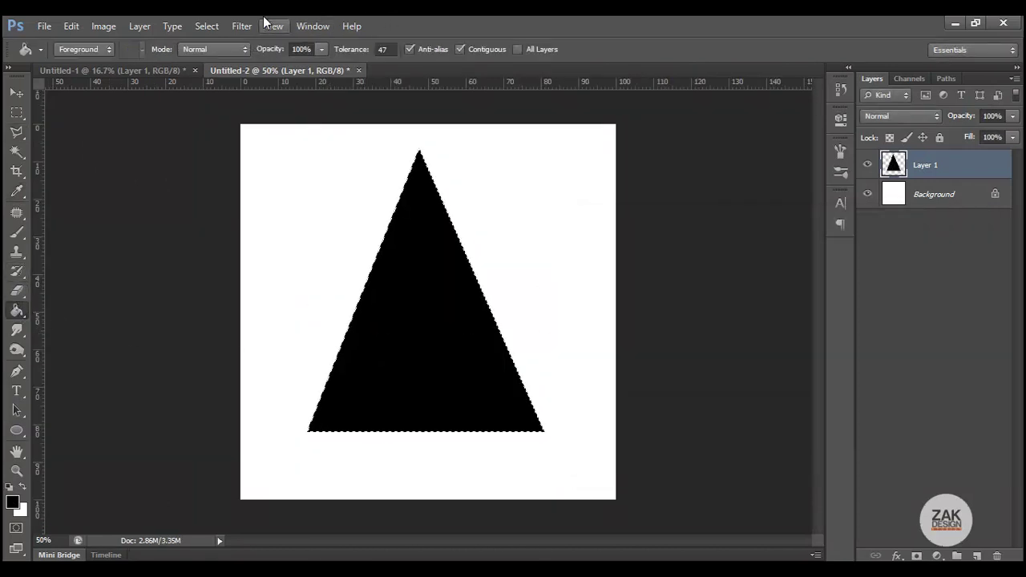
pyautogui.click(210, 26)
pyautogui.click(231, 58)
pyautogui.click(23, 291)
# Choose the wedge eraser brush and cut notches into the triangle's upper-left edge
pyautogui.click(78, 49)
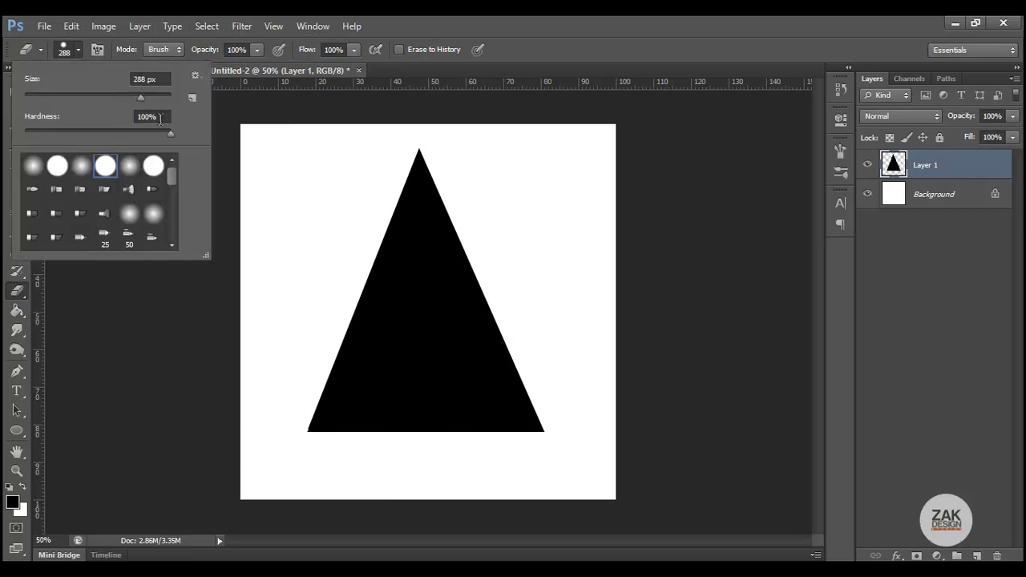
pyautogui.moveTo(169, 180); pyautogui.dragTo(165, 237)
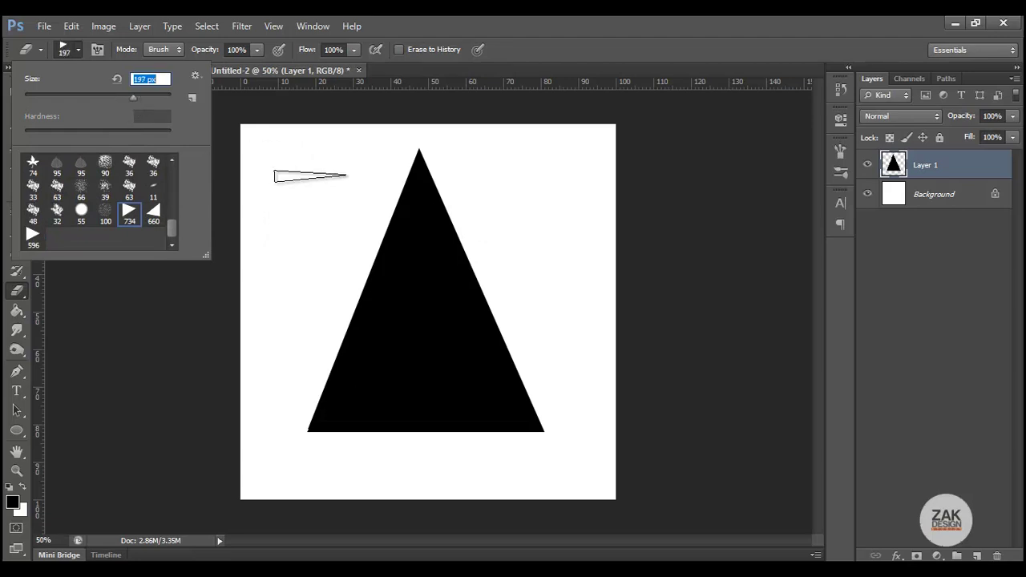
pyautogui.click(377, 184)
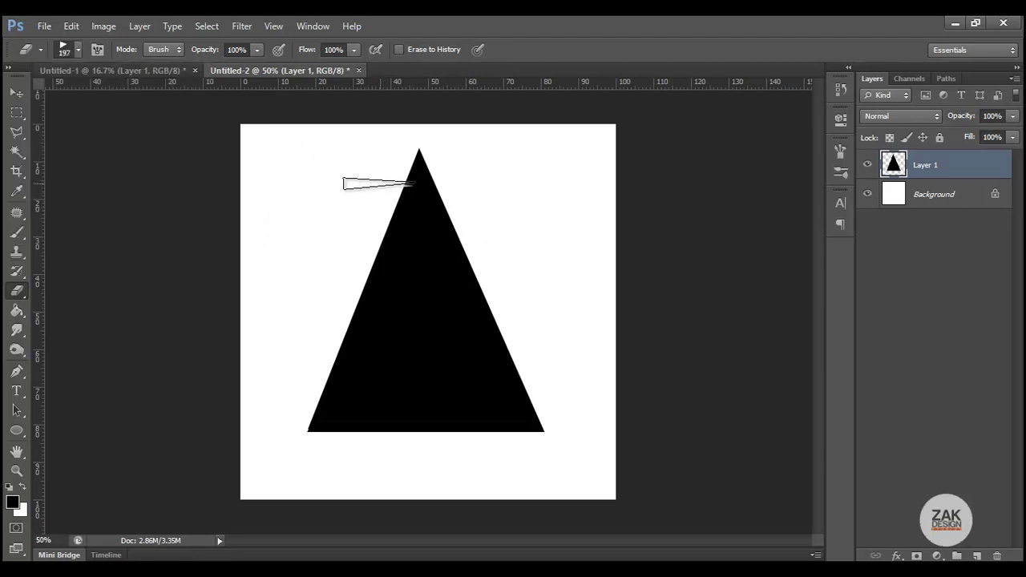
pyautogui.click(375, 178)
pyautogui.click(374, 171)
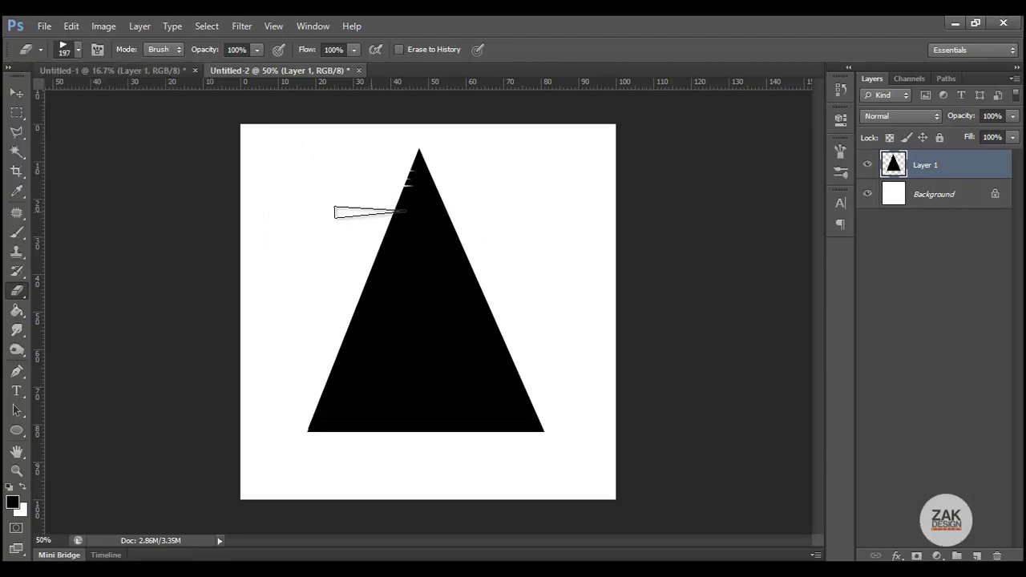
pyautogui.click(371, 201)
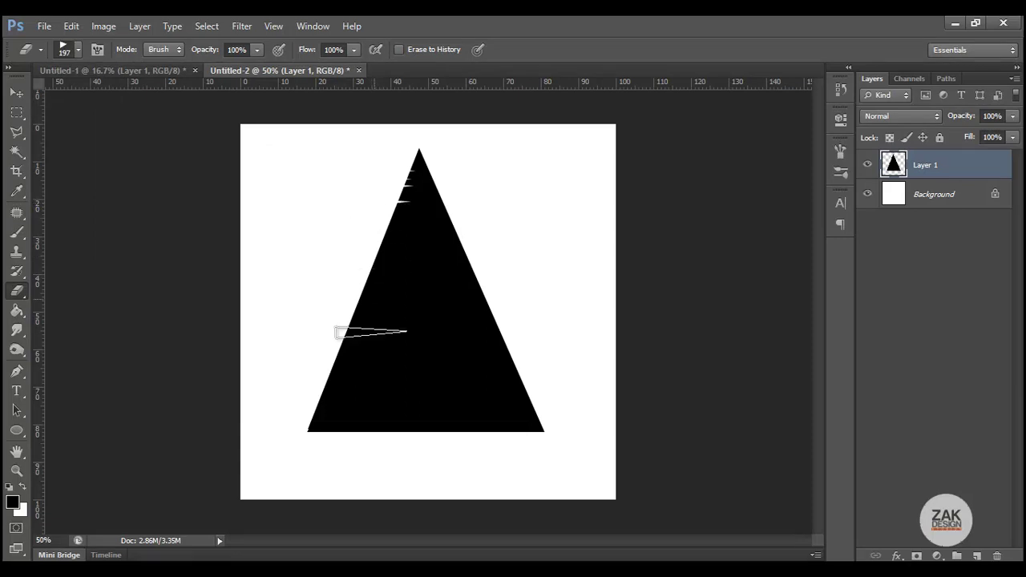
# Cut a row of wedge notches up the triangle's left edge from bottom to top
pyautogui.click(318, 417)
pyautogui.click(319, 400)
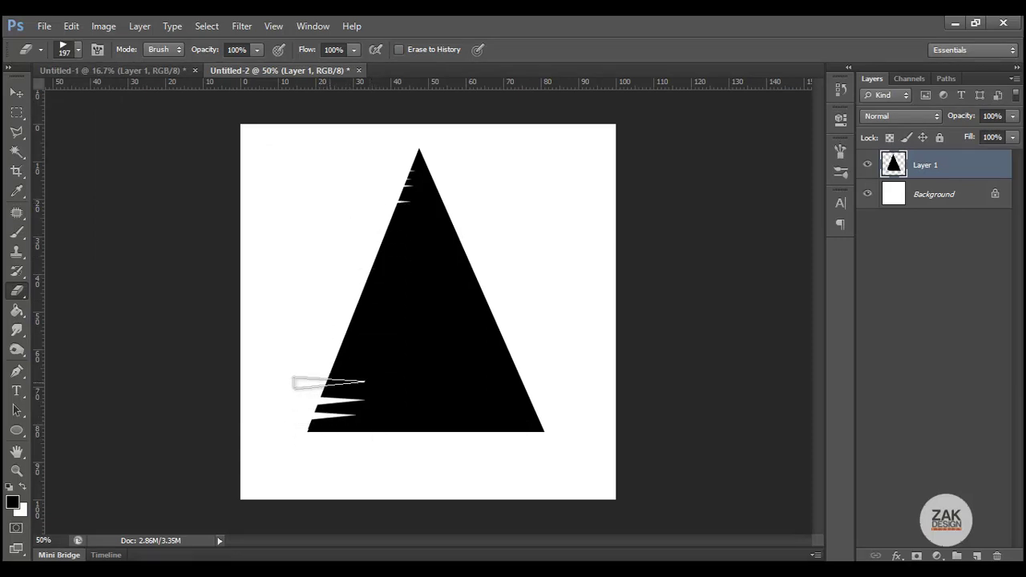
pyautogui.click(329, 380)
pyautogui.click(331, 365)
pyautogui.click(333, 350)
pyautogui.click(334, 335)
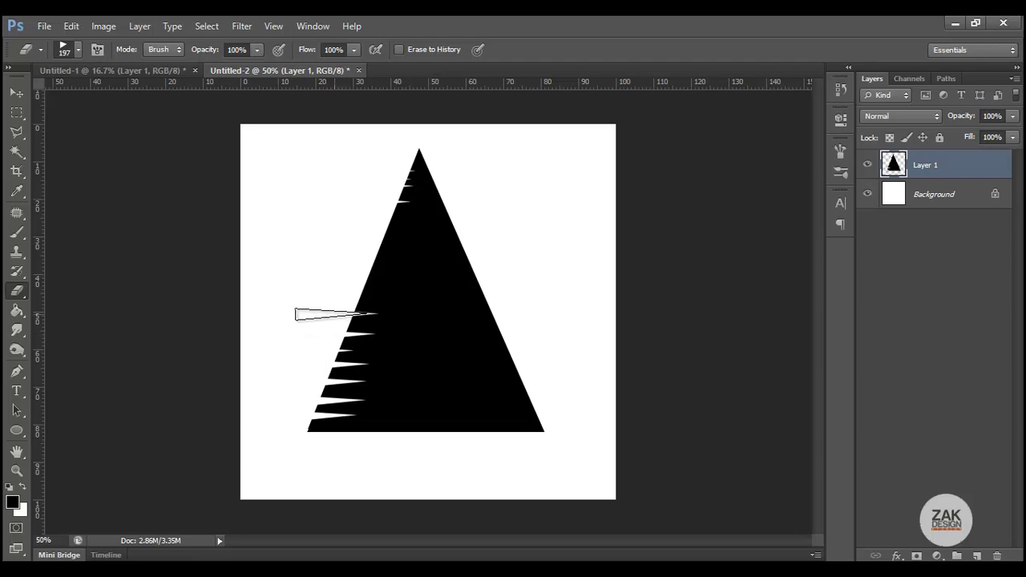
pyautogui.click(341, 302)
pyautogui.click(345, 288)
pyautogui.click(352, 275)
pyautogui.click(357, 261)
pyautogui.click(362, 247)
pyautogui.click(368, 232)
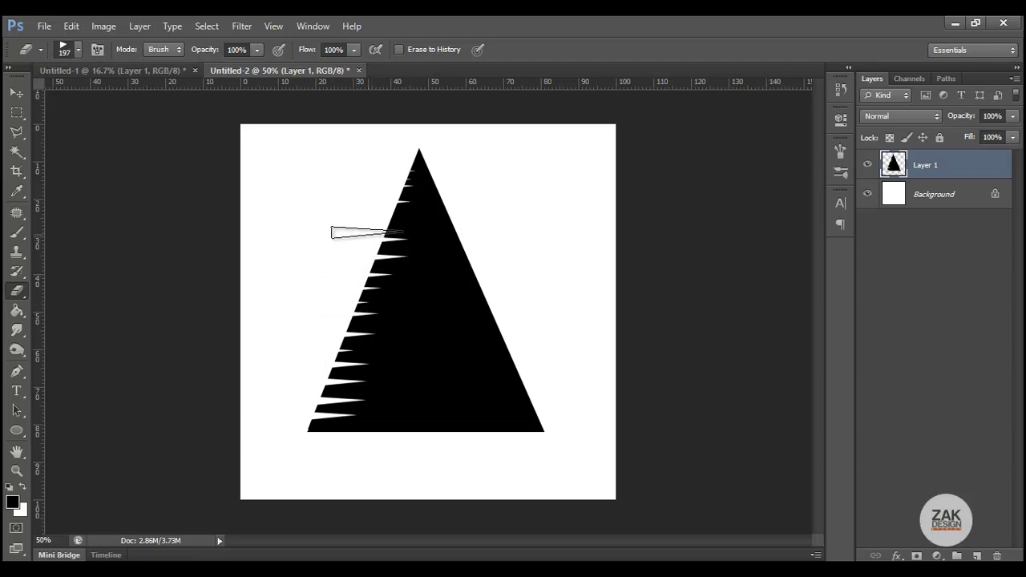
# Switch to the mirrored wedge brush and notch the triangle's lower-right edge
pyautogui.click(78, 50)
pyautogui.click(153, 212)
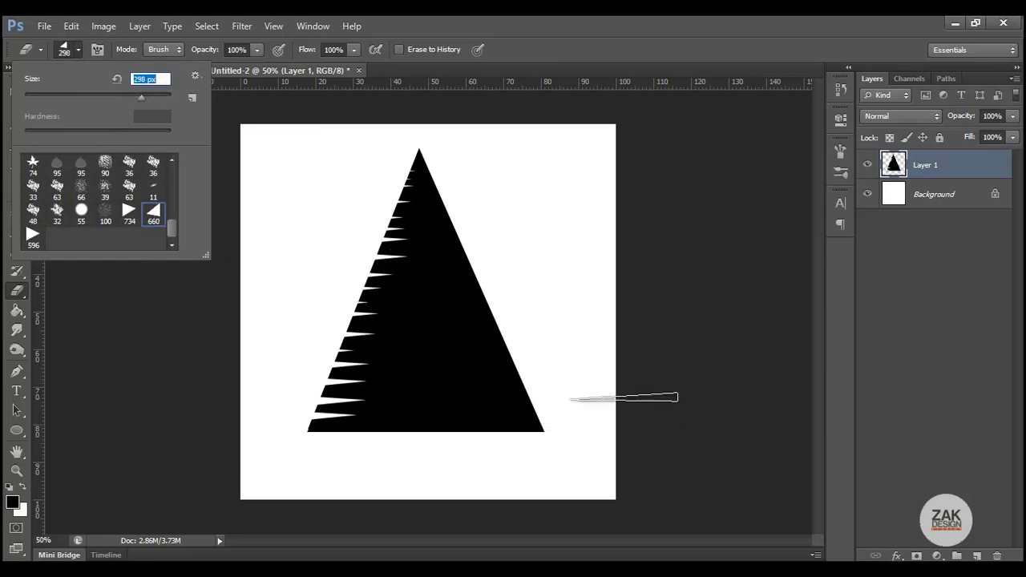
pyautogui.press('Return')
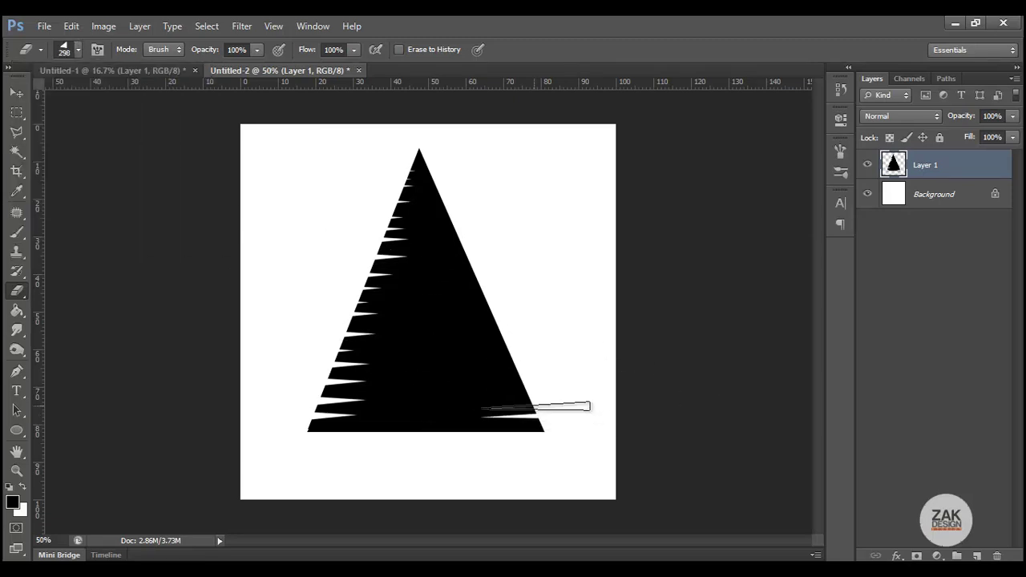
pyautogui.click(535, 410)
pyautogui.click(534, 404)
pyautogui.click(535, 395)
pyautogui.click(535, 383)
pyautogui.click(535, 374)
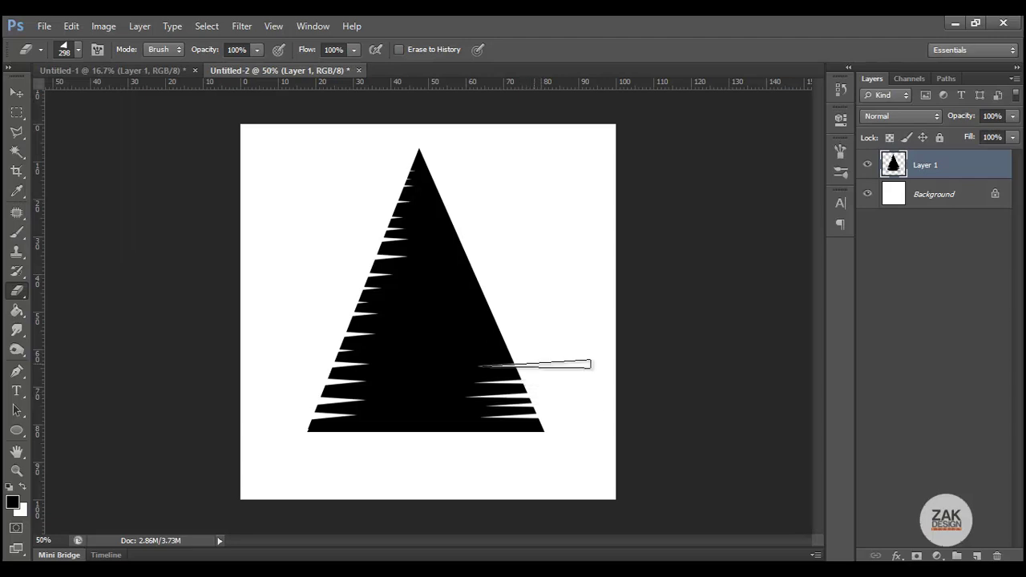
# Carve more wedge notches higher up the triangle's right edge to its top
pyautogui.click(535, 358)
pyautogui.click(523, 331)
pyautogui.click(525, 323)
pyautogui.click(545, 350)
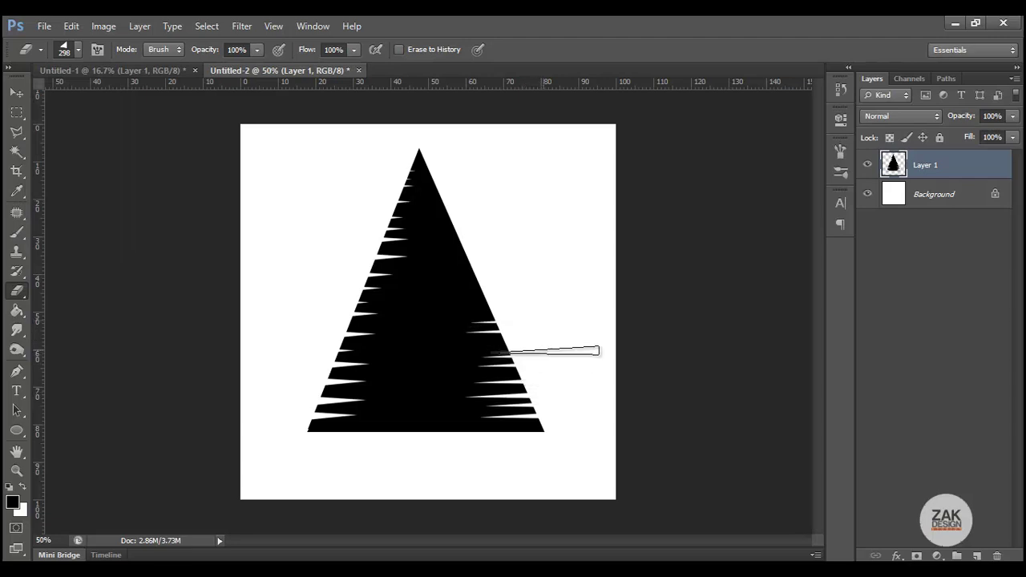
pyautogui.click(545, 338)
pyautogui.click(533, 317)
pyautogui.click(531, 307)
pyautogui.click(529, 298)
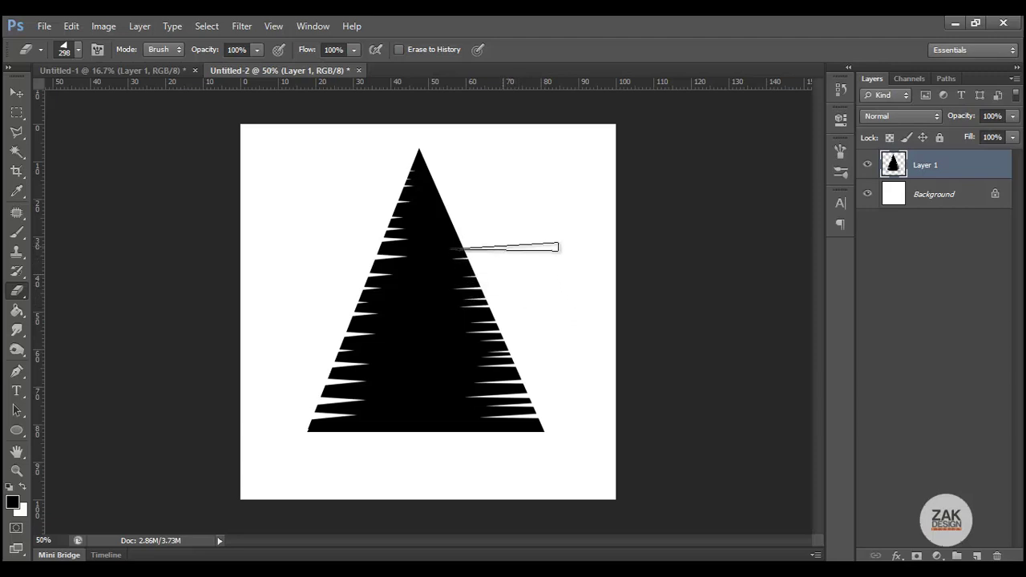
pyautogui.click(493, 215)
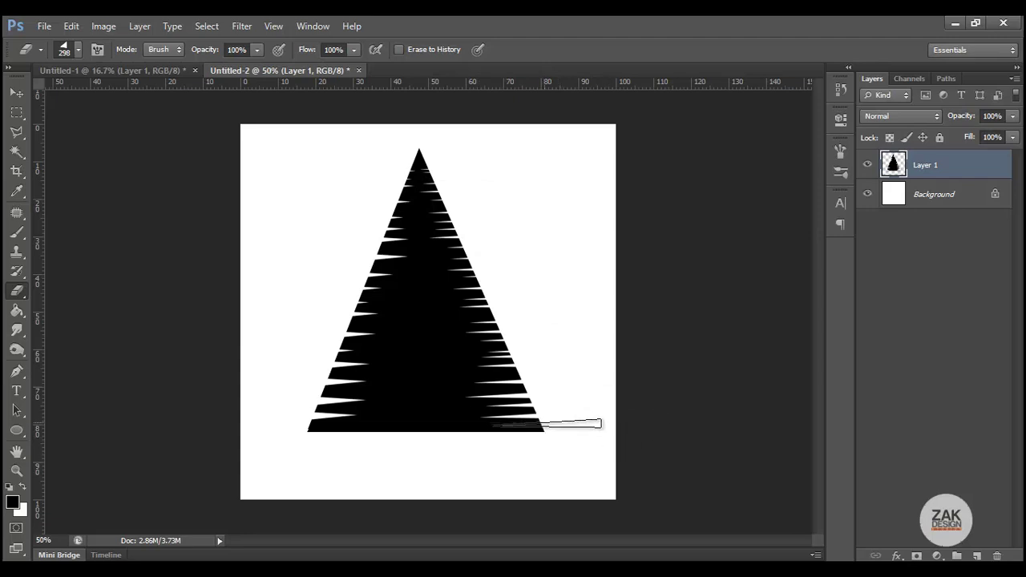
# Move the pine tree into the poster and scale it down, undoing a stray copy
pyautogui.click(16, 93)
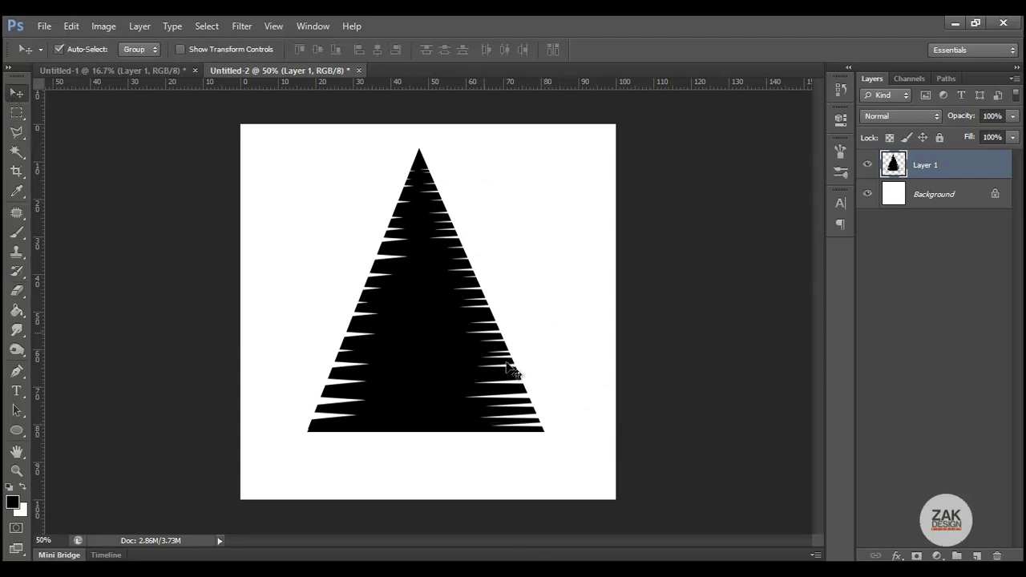
pyautogui.moveTo(404, 335)
pyautogui.mouseDown()
pyautogui.moveTo(429, 339)
pyautogui.moveTo(166, 53)
pyautogui.moveTo(318, 390)
pyautogui.moveTo(327, 390)
pyautogui.mouseUp()
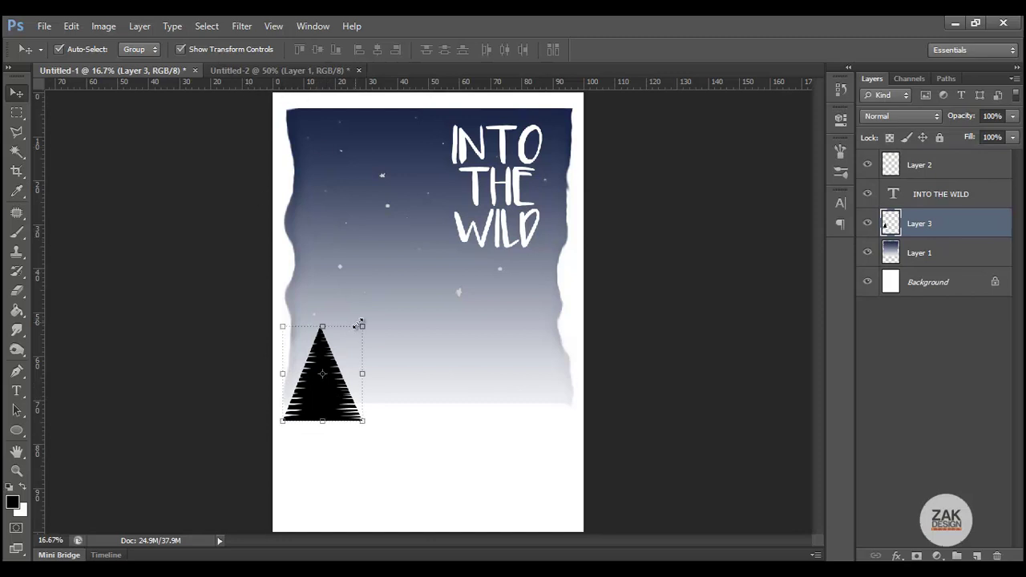
pyautogui.moveTo(359, 324); pyautogui.dragTo(353, 336)
pyautogui.press('Return')
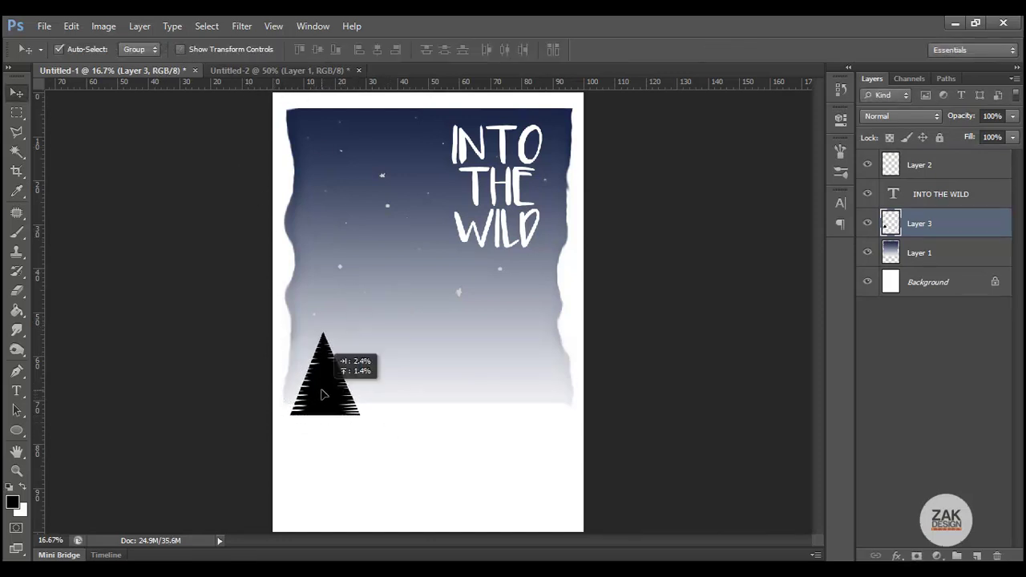
pyautogui.moveTo(320, 405); pyautogui.dragTo(371, 394)
pyautogui.hotkey('ctrl', 'z')
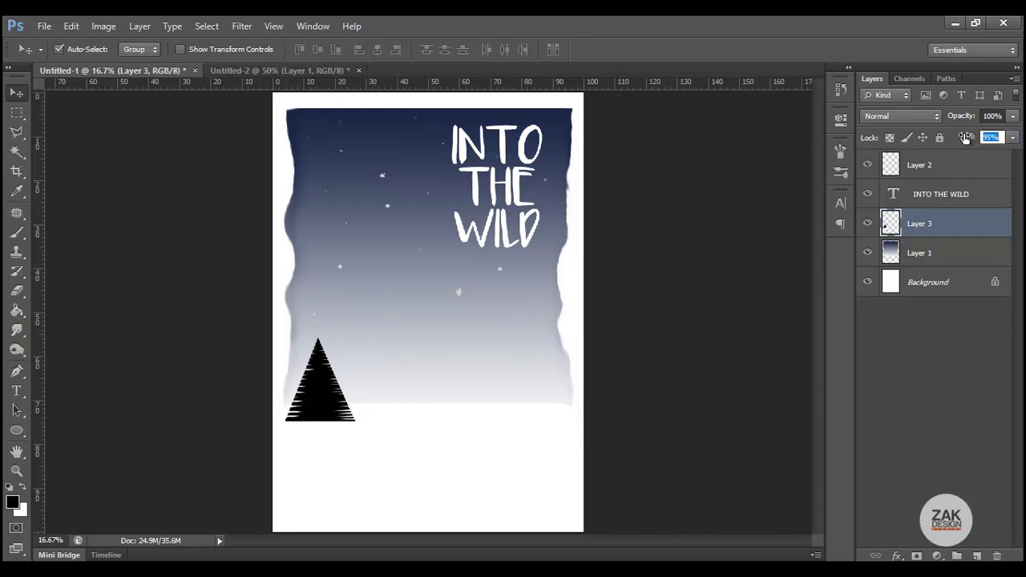
# Set the tree's fill to 60% and place a grey copy along the horizon
pyautogui.moveTo(966, 138); pyautogui.dragTo(943, 138)
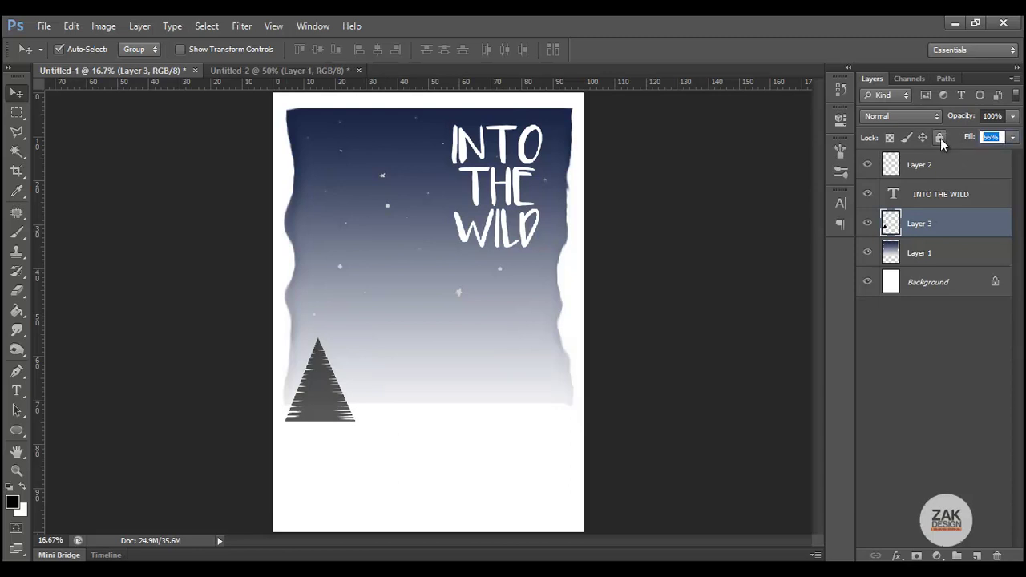
pyautogui.write('60')
pyautogui.press('Return')
pyautogui.moveTo(318, 399)
pyautogui.mouseDown()
pyautogui.moveTo(373, 362)
pyautogui.moveTo(428, 397)
pyautogui.moveTo(428, 387)
pyautogui.moveTo(487, 406)
pyautogui.moveTo(533, 370)
pyautogui.moveTo(454, 360)
pyautogui.mouseUp()
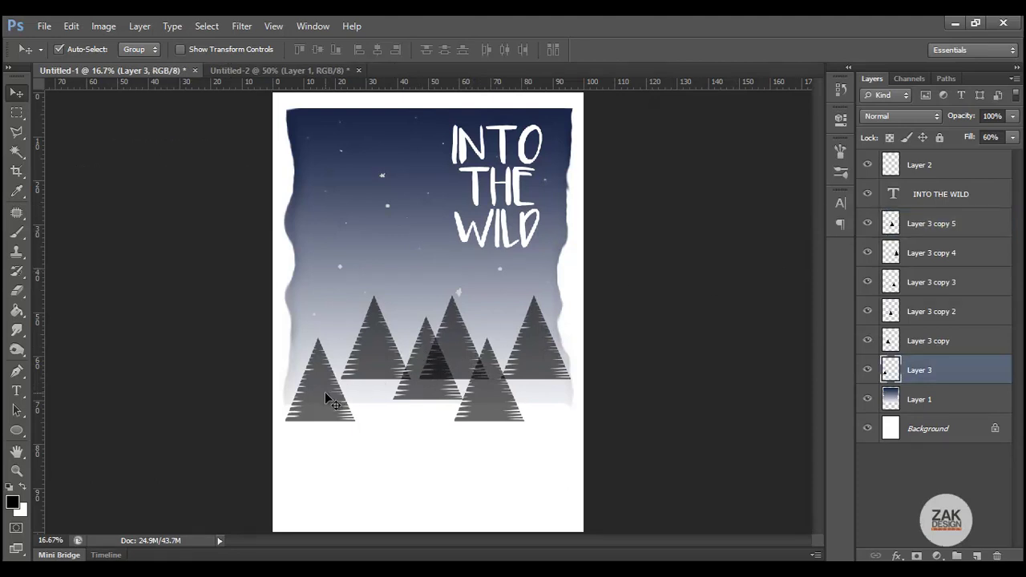
# Duplicate a tree as a darker copy and position it toward the lower left
pyautogui.moveTo(325, 392); pyautogui.dragTo(374, 413)
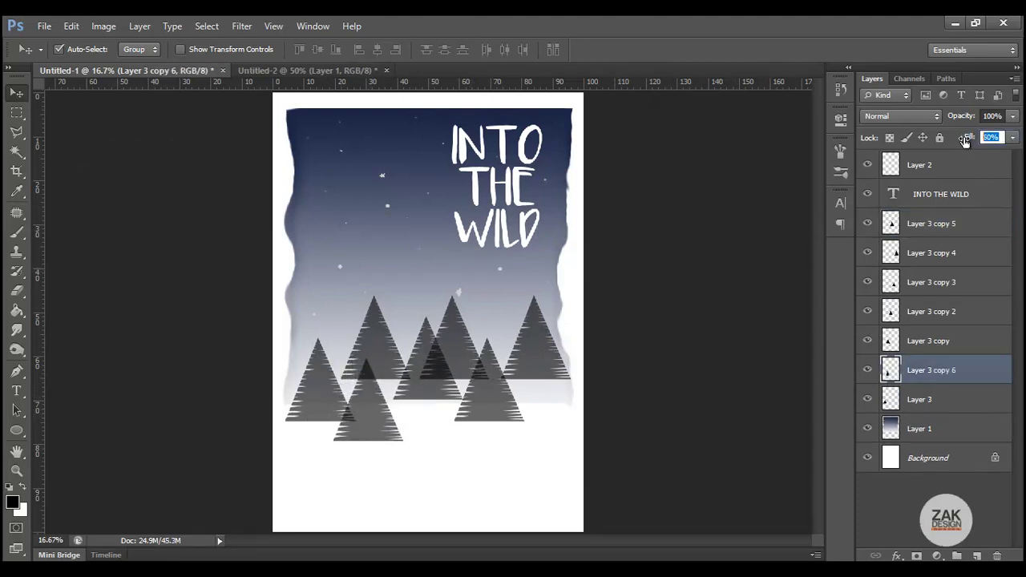
pyautogui.write('80')
pyautogui.moveTo(368, 373)
pyautogui.mouseDown()
pyautogui.moveTo(347, 363)
pyautogui.moveTo(308, 368)
pyautogui.mouseUp()
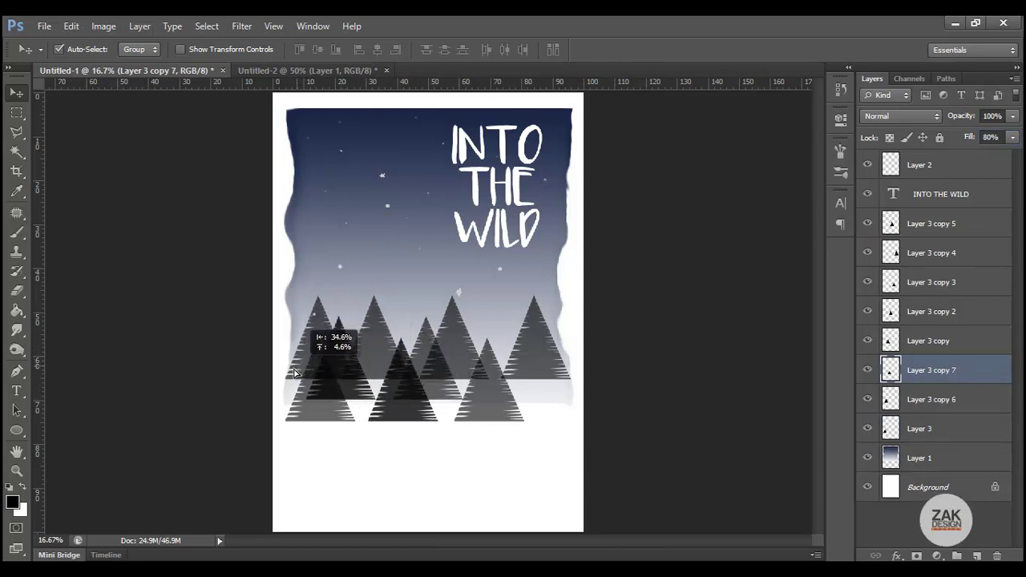
pyautogui.moveTo(307, 369)
pyautogui.mouseDown()
pyautogui.moveTo(298, 390)
pyautogui.moveTo(530, 366)
pyautogui.moveTo(446, 374)
pyautogui.moveTo(401, 337)
pyautogui.moveTo(429, 410)
pyautogui.moveTo(405, 457)
pyautogui.moveTo(410, 473)
pyautogui.mouseUp()
# Enlarge the copy to about 125%, make it solid black, and move it into the forest
pyautogui.hotkey('ctrl', 't')
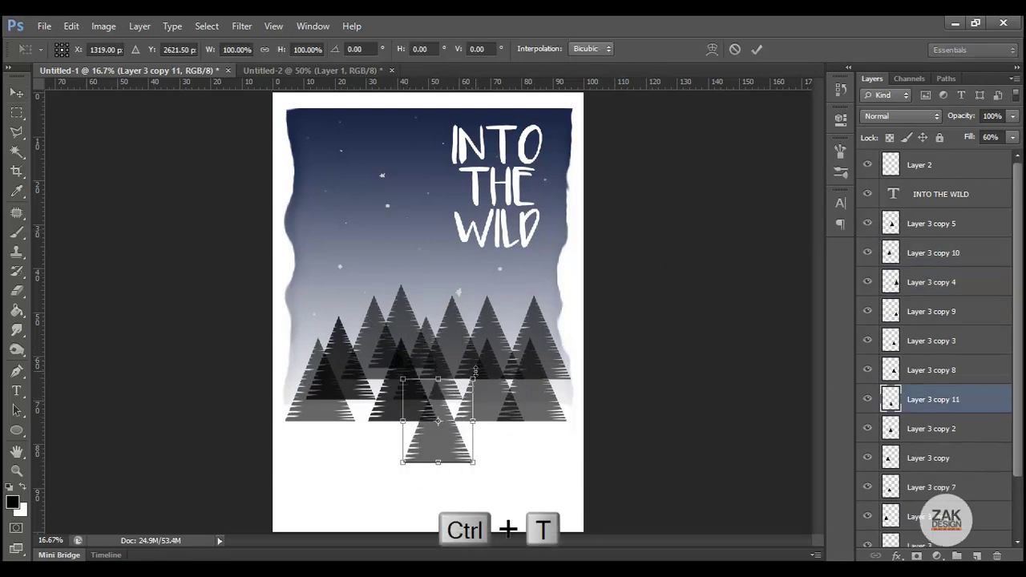
pyautogui.moveTo(476, 371)
pyautogui.mouseDown()
pyautogui.moveTo(509, 363)
pyautogui.moveTo(498, 351)
pyautogui.mouseUp()
pyautogui.press('Return')
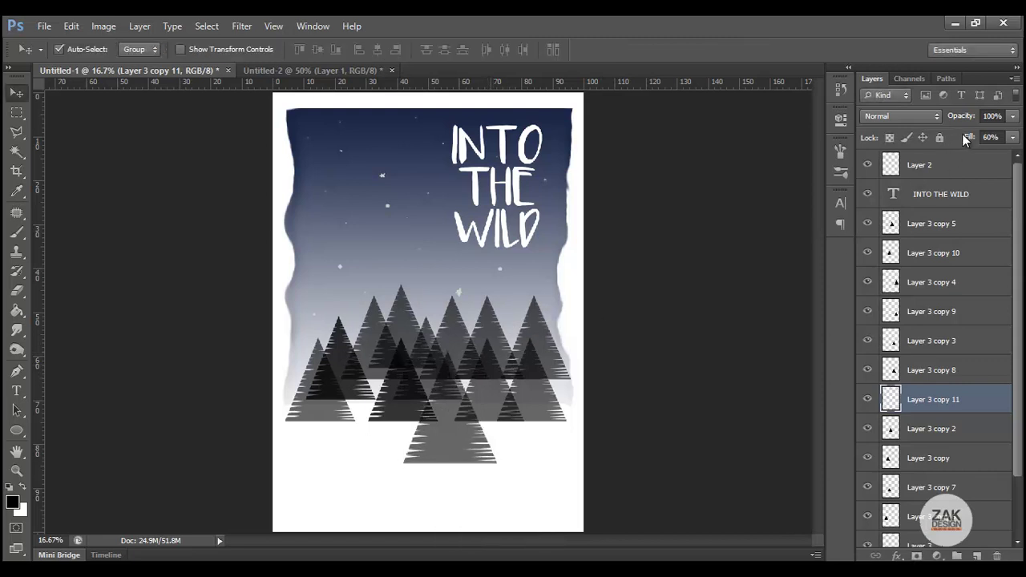
pyautogui.press('Return')
pyautogui.moveTo(457, 457)
pyautogui.mouseDown()
pyautogui.moveTo(359, 421)
pyautogui.moveTo(465, 434)
pyautogui.moveTo(465, 423)
pyautogui.moveTo(499, 415)
pyautogui.moveTo(492, 395)
pyautogui.moveTo(519, 405)
pyautogui.mouseUp()
pyautogui.click(470, 412)
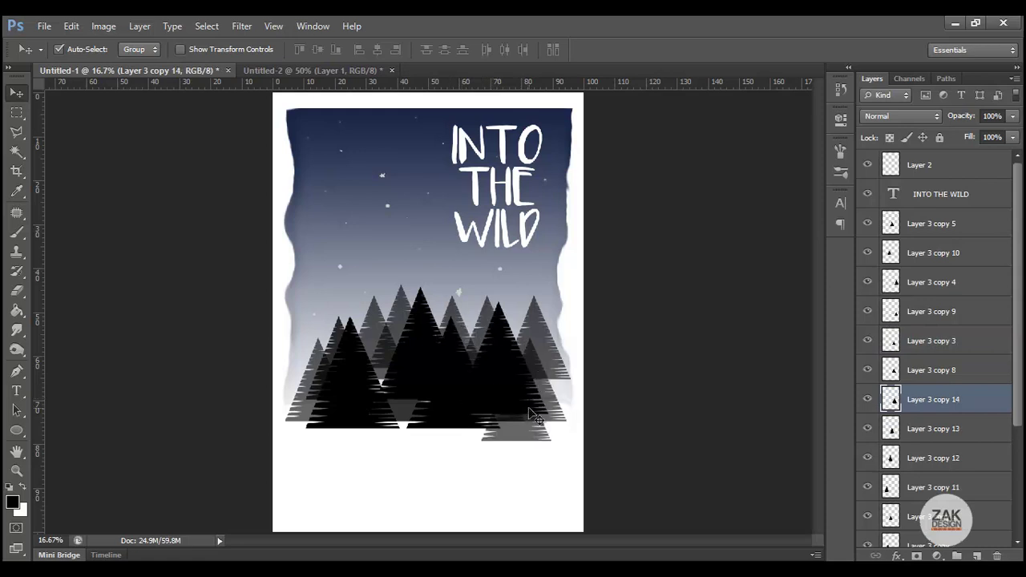
# Add a black pine copy at the lower right and rearrange the black trees into a dense foreground
pyautogui.hotkey('ctrl', 'z')
pyautogui.moveTo(453, 417)
pyautogui.mouseDown()
pyautogui.moveTo(533, 412)
pyautogui.moveTo(533, 425)
pyautogui.mouseUp()
pyautogui.moveTo(534, 433); pyautogui.dragTo(533, 434)
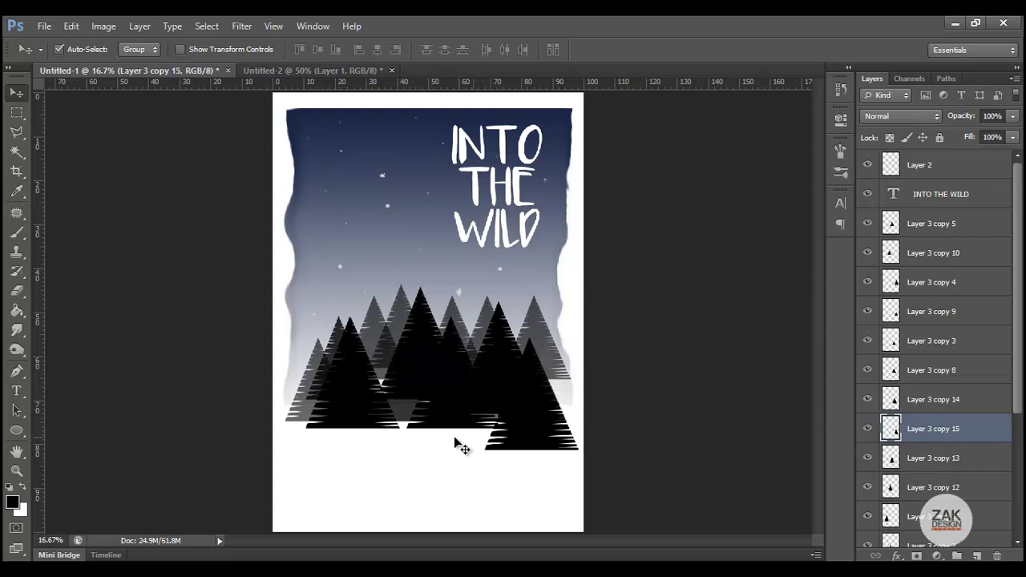
pyautogui.moveTo(415, 391); pyautogui.dragTo(395, 391)
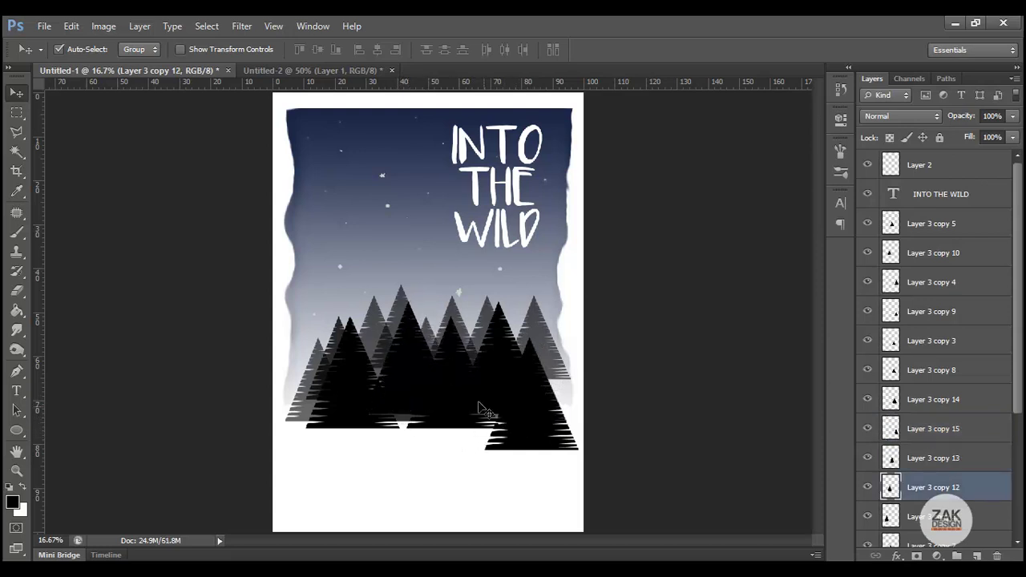
pyautogui.moveTo(449, 373)
pyautogui.mouseDown()
pyautogui.moveTo(433, 403)
pyautogui.moveTo(435, 393)
pyautogui.mouseUp()
pyautogui.moveTo(532, 433); pyautogui.dragTo(542, 426)
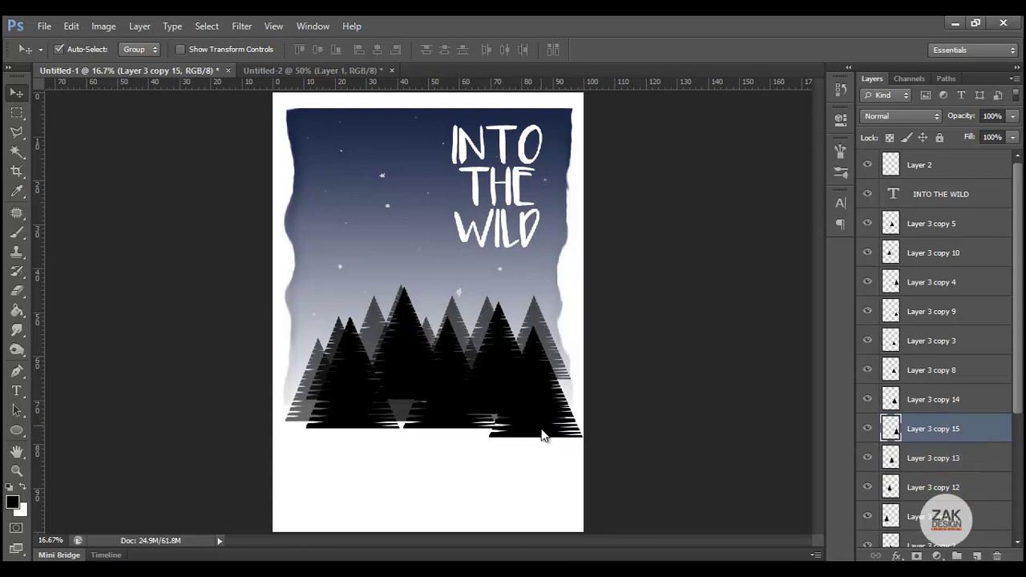
pyautogui.moveTo(542, 427); pyautogui.dragTo(539, 440)
pyautogui.hotkey('shift', 'Left')
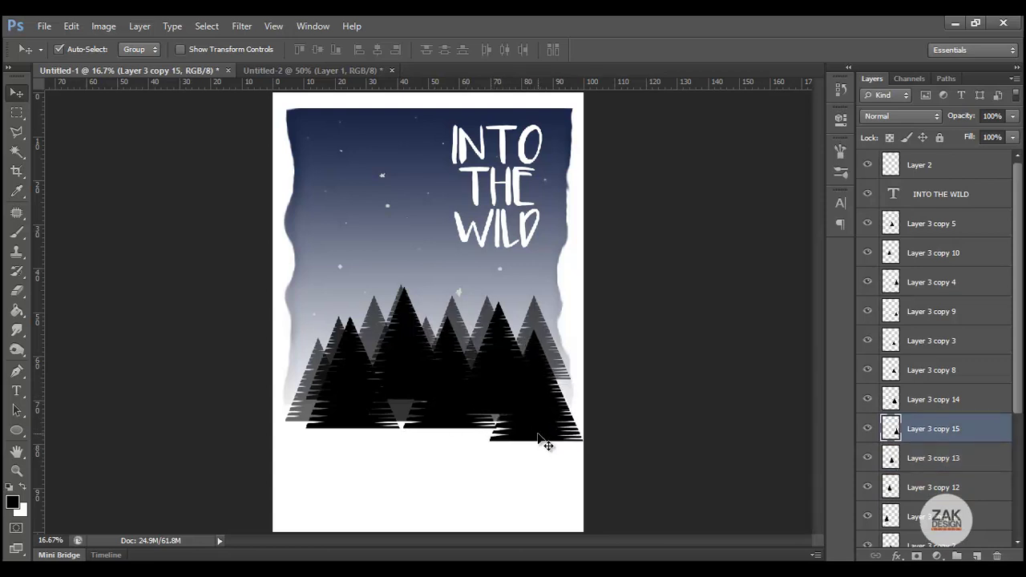
pyautogui.hotkey('shift', 'Down')
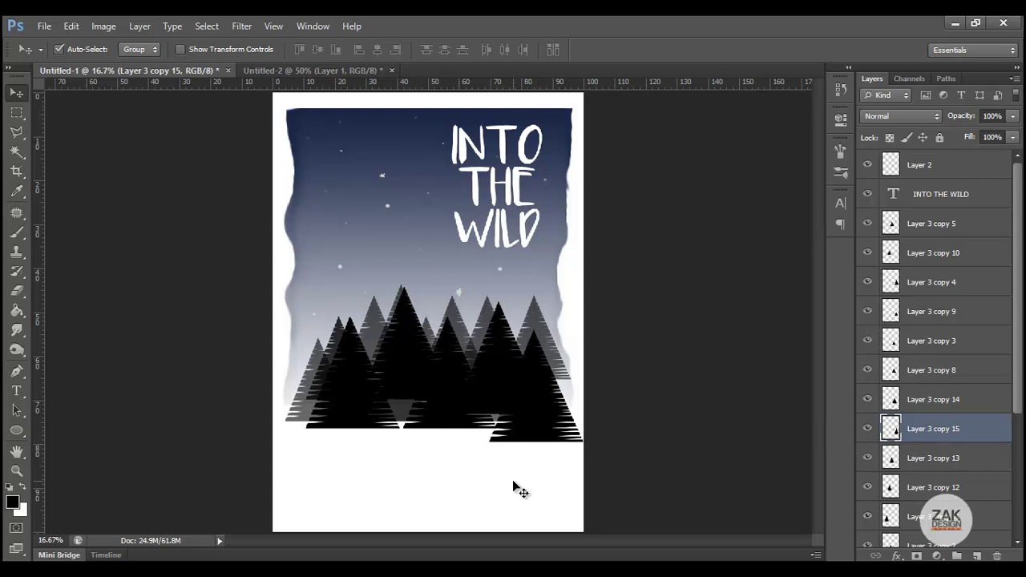
# Zoom out to 12.5%, select the Background layer, and choose File > Place
pyautogui.click(17, 471)
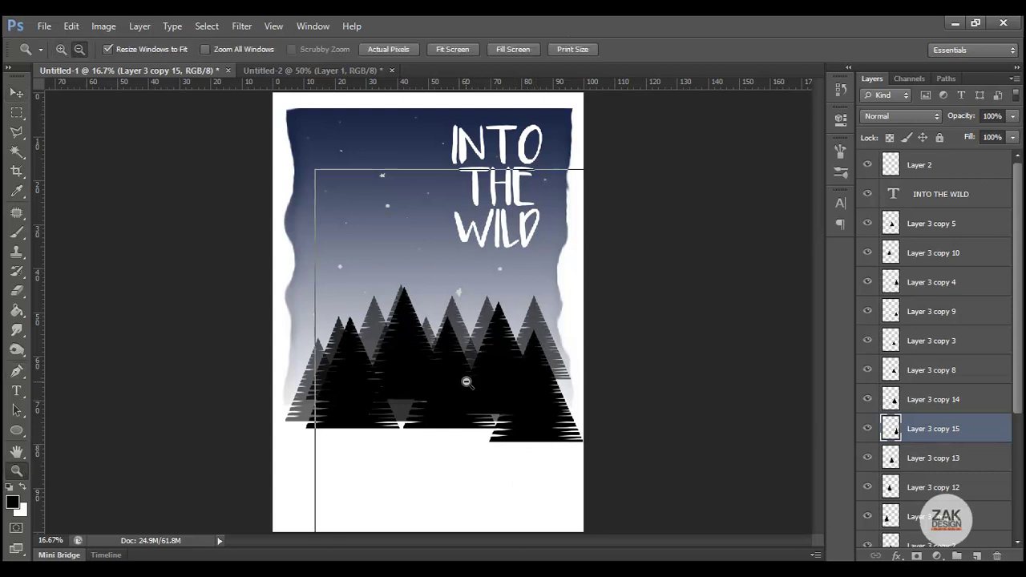
pyautogui.keyDown('alt'); pyautogui.click(466, 382); pyautogui.keyUp('alt')
pyautogui.click(466, 382)
pyautogui.keyDown('alt'); pyautogui.click(467, 382); pyautogui.keyUp('alt')
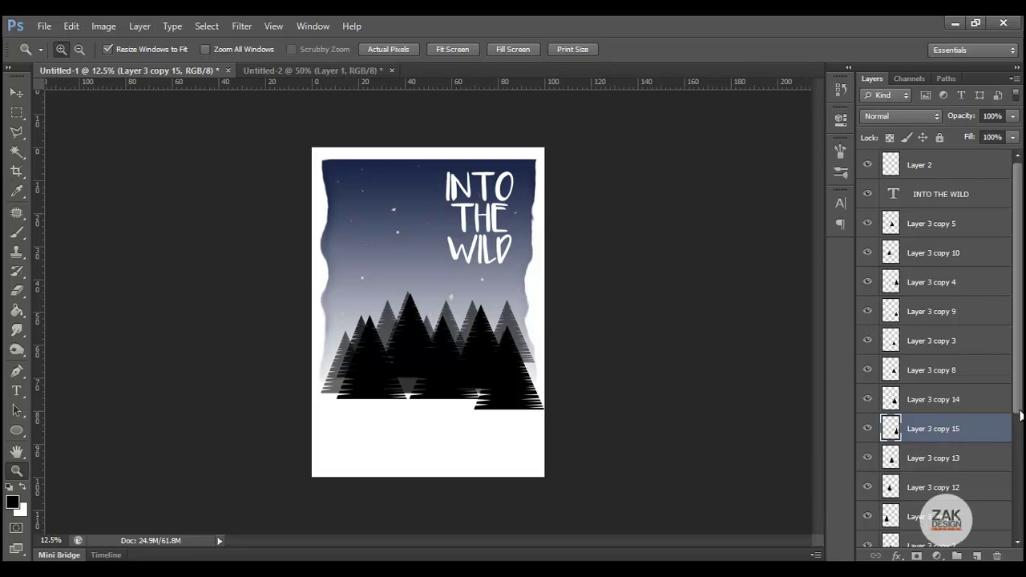
pyautogui.scroll(-3, 1021, 416)
pyautogui.scroll(-3, 1021, 416)
pyautogui.click(966, 533)
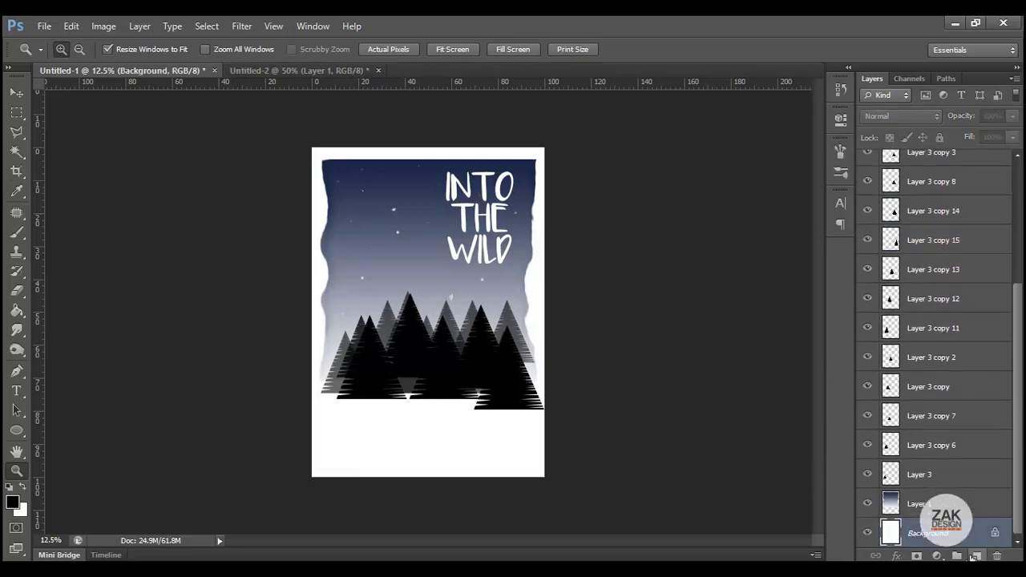
pyautogui.click(44, 26)
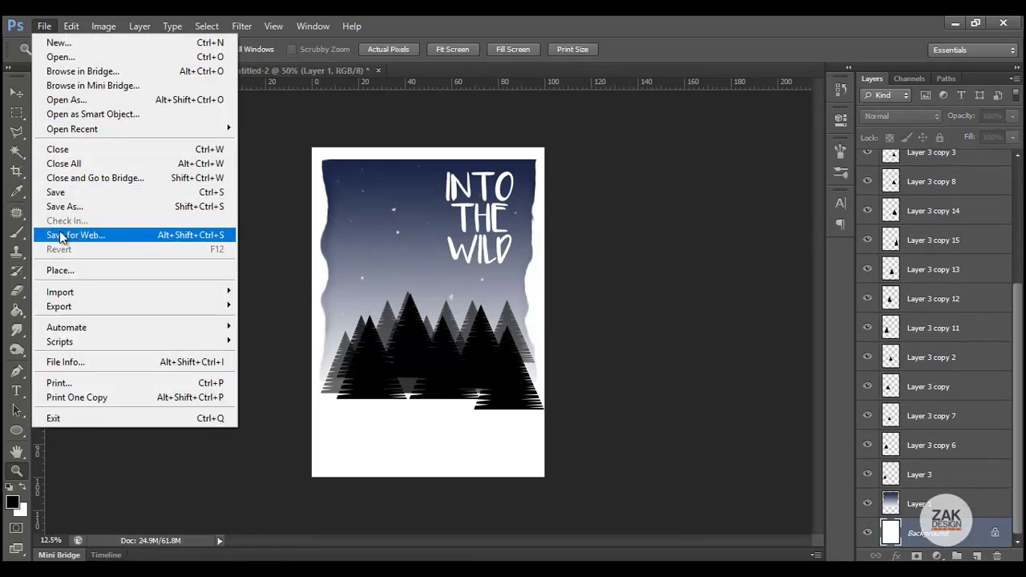
pyautogui.click(70, 270)
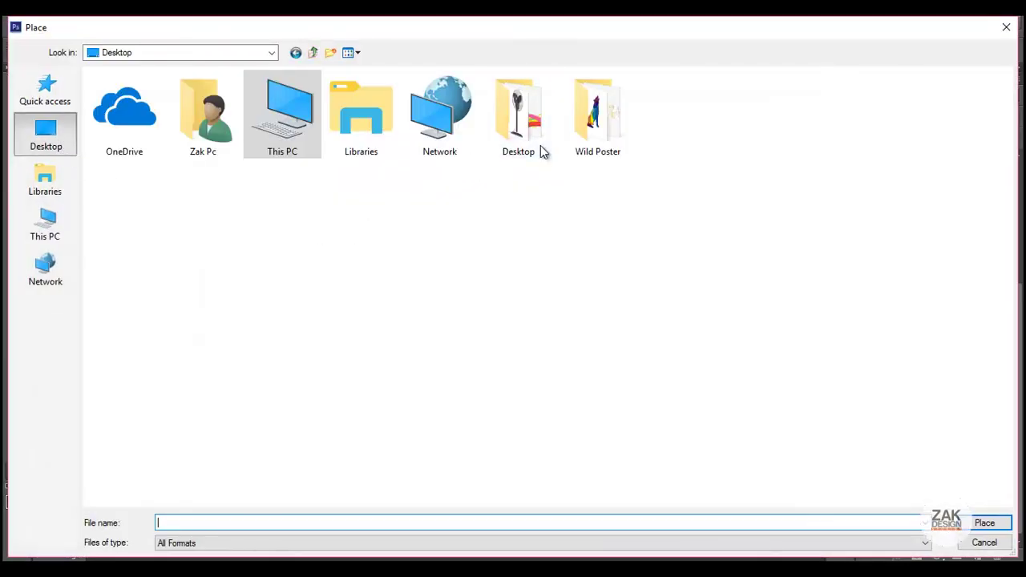
# Cancel Place and drag ep_naturalwhite from the Wild Poster folder onto the poster
pyautogui.click(978, 543)
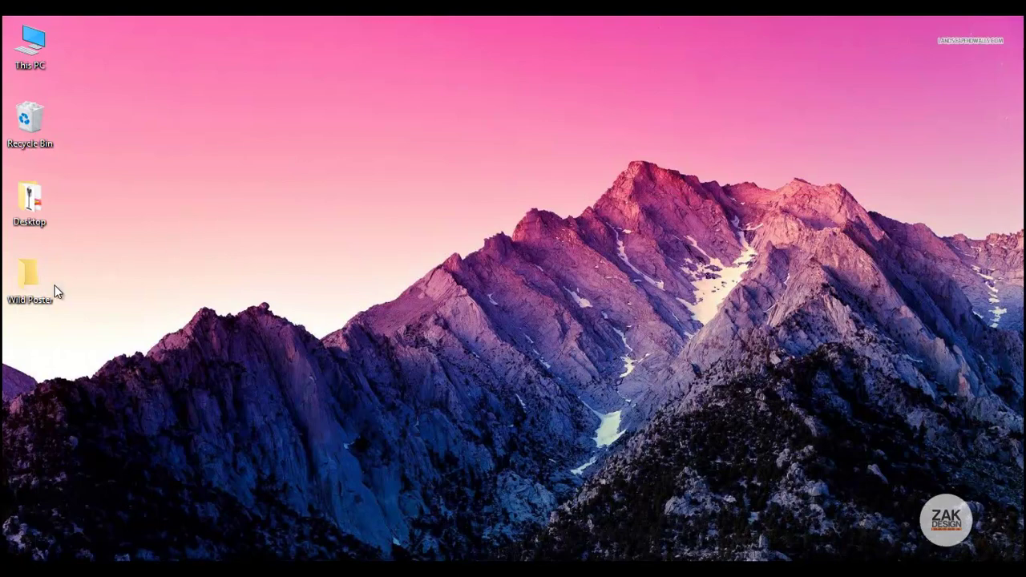
pyautogui.doubleClick(38, 284)
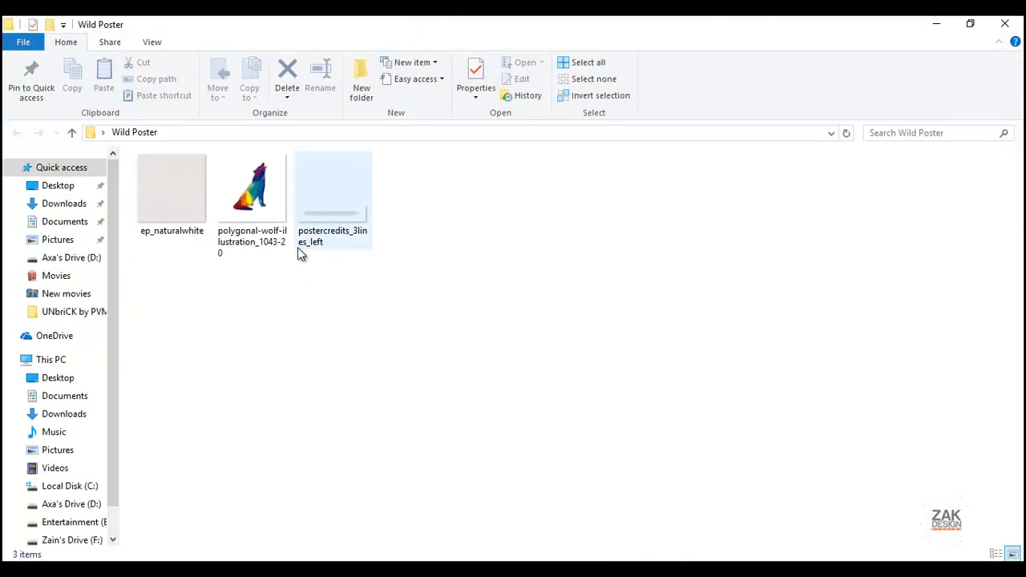
pyautogui.moveTo(164, 201)
pyautogui.mouseDown()
pyautogui.moveTo(545, 561)
pyautogui.moveTo(437, 253)
pyautogui.mouseUp()
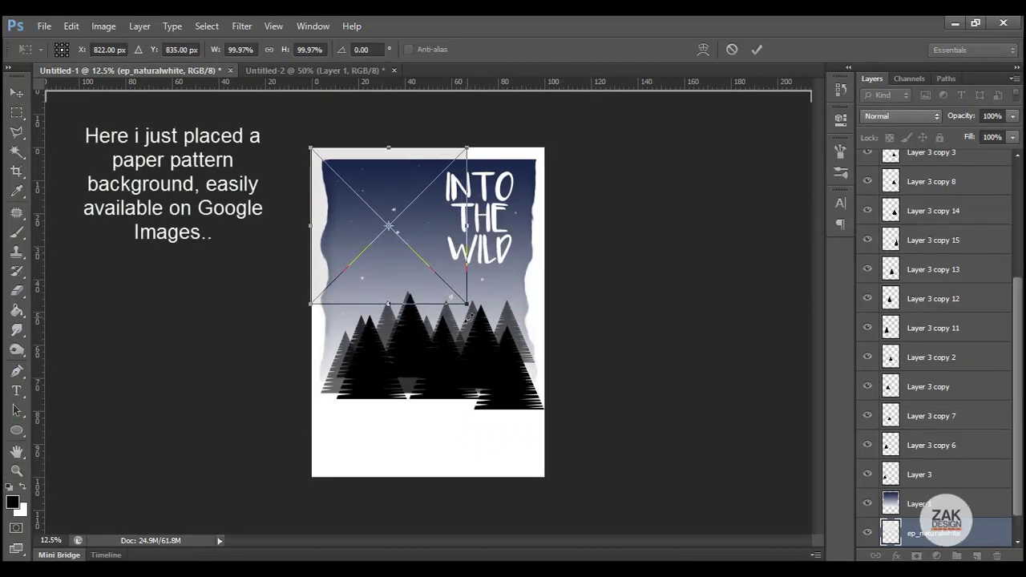
# Stretch the ep_naturalwhite paper over the whole poster, then zoom to 25% and select the sky layer
pyautogui.moveTo(469, 315); pyautogui.dragTo(545, 480)
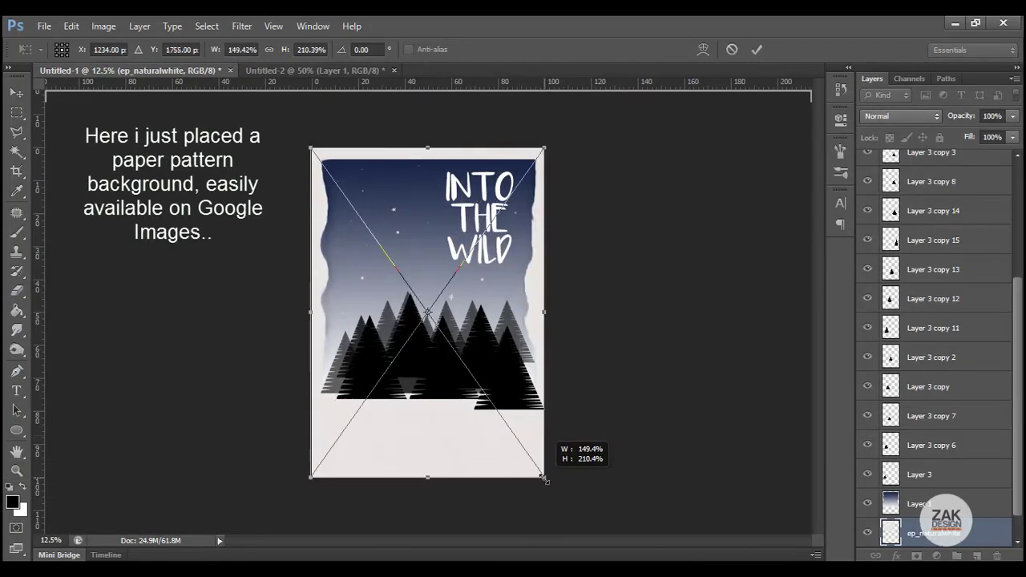
pyautogui.press('Return')
pyautogui.press('z')
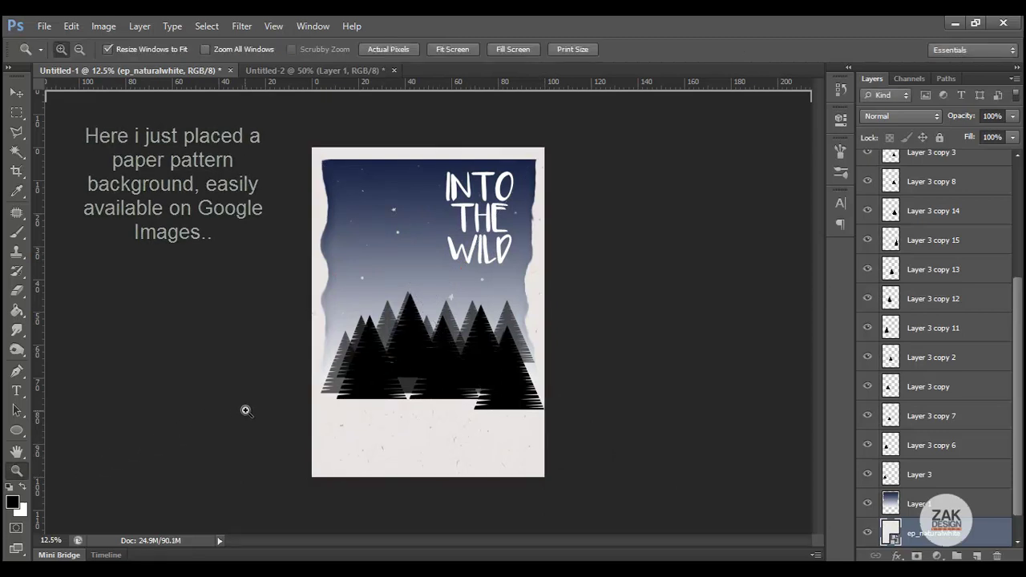
pyautogui.click(372, 424)
pyautogui.click(391, 457)
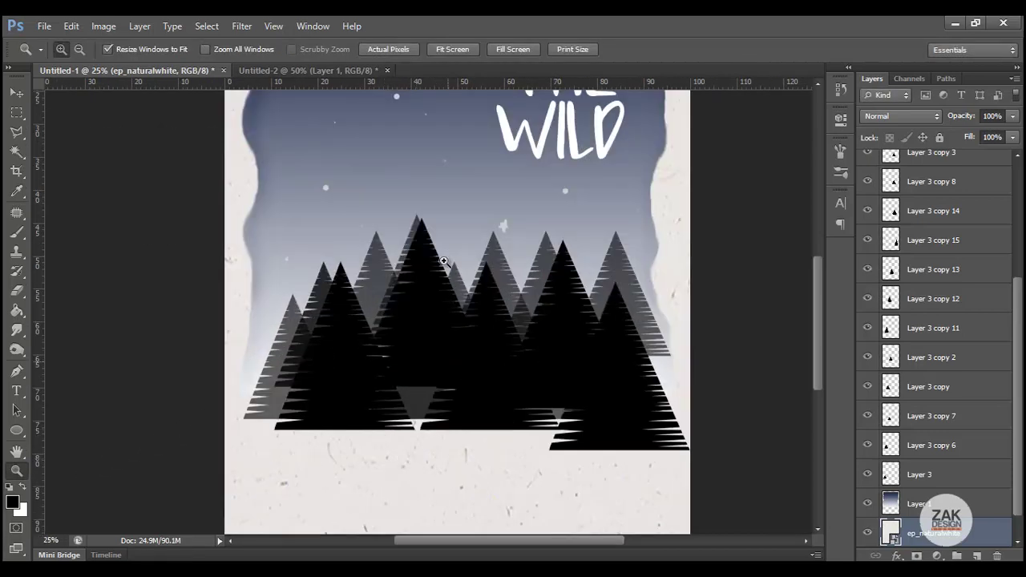
pyautogui.click(20, 98)
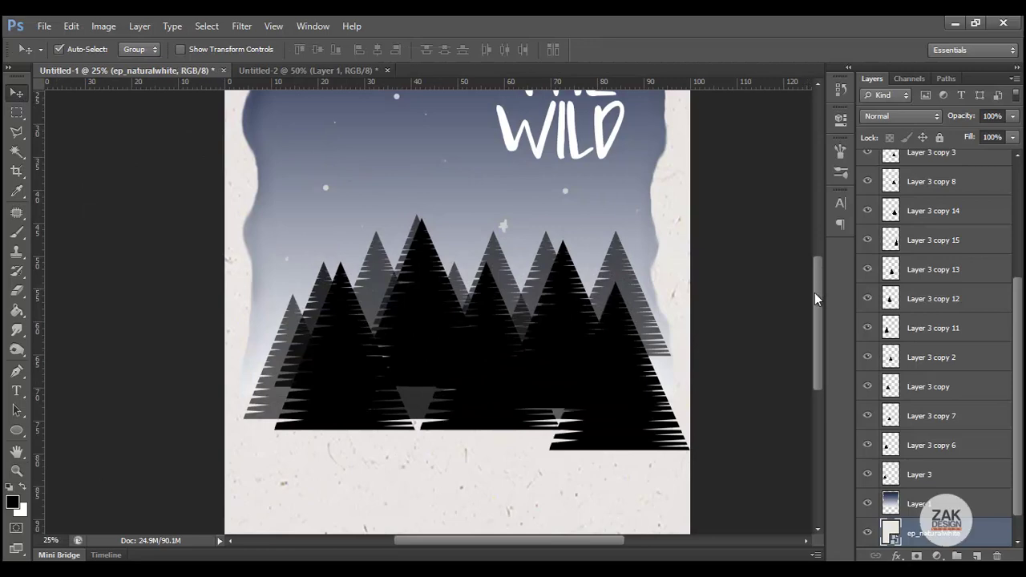
pyautogui.scroll(3, 817, 298)
pyautogui.click(410, 232)
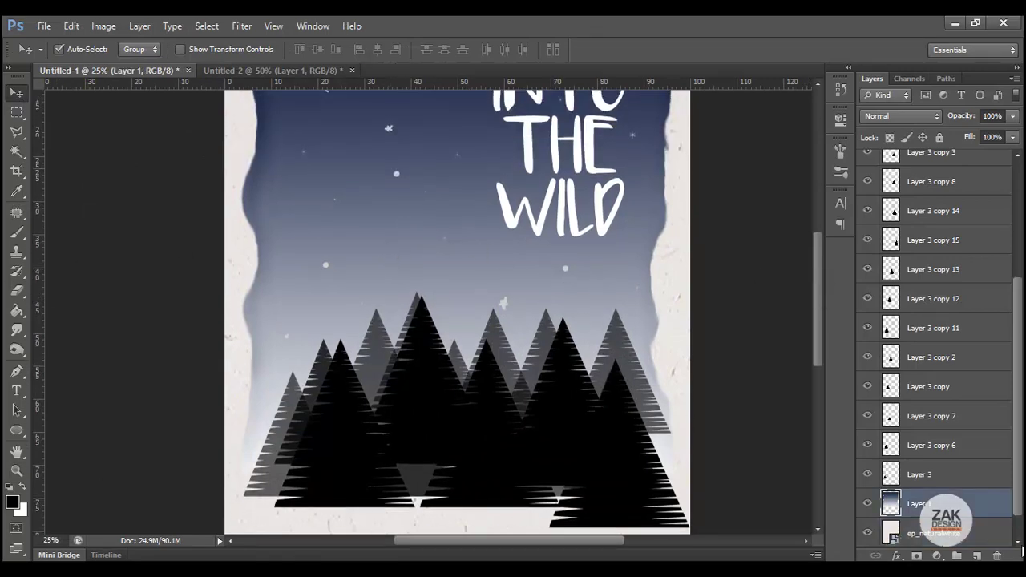
# Add a layer mask to the sky and set up a foreground-to-background Gradient Tool
pyautogui.click(916, 555)
pyautogui.click(18, 312)
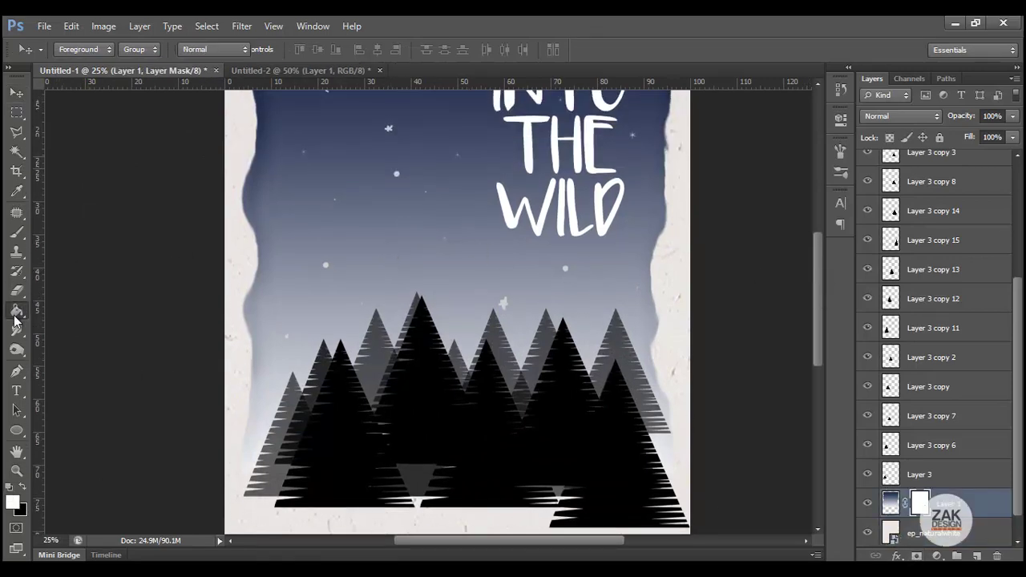
pyautogui.click(80, 308)
pyautogui.click(88, 49)
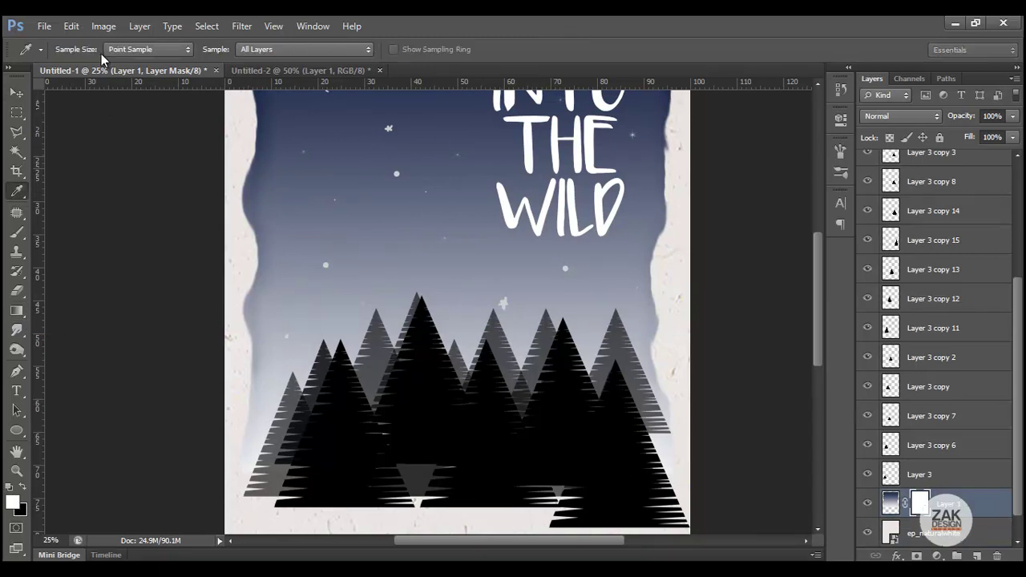
pyautogui.click(882, 143)
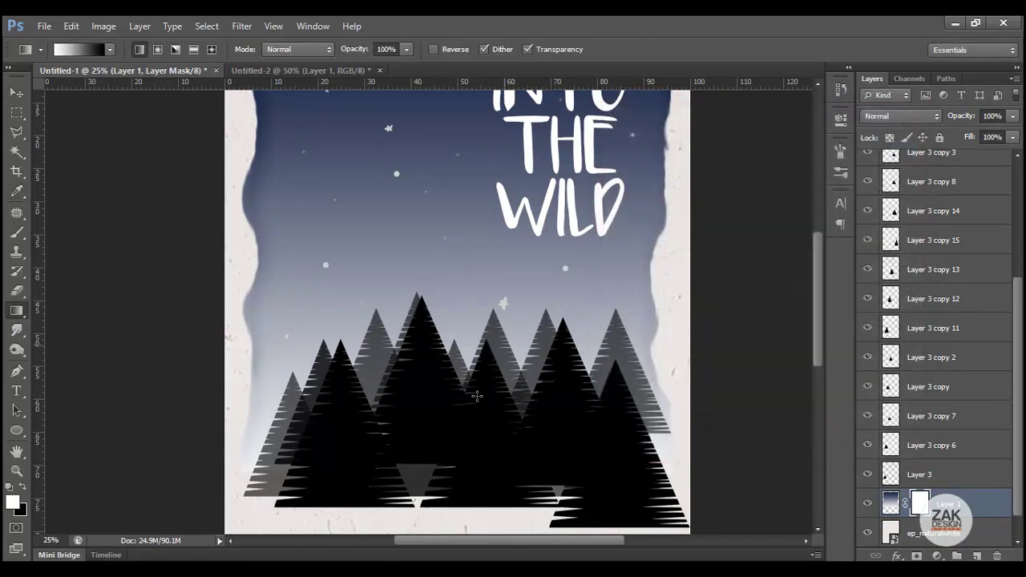
pyautogui.scroll(10, 482, 287)
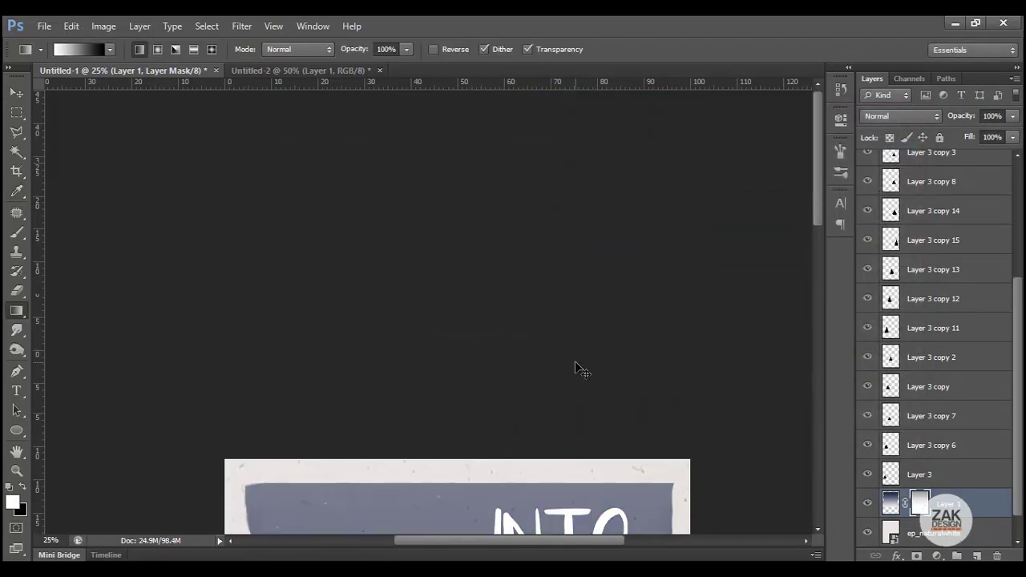
pyautogui.hotkey('ctrl', '0')
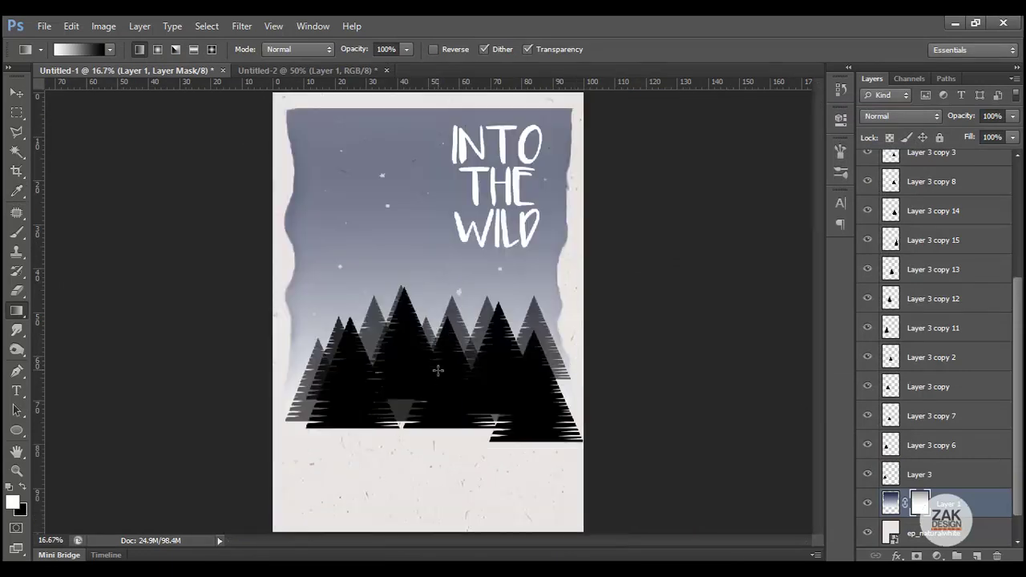
# Draw a vertical gradient on the sky mask so more dark sky stays at the top
pyautogui.moveTo(441, 115); pyautogui.dragTo(442, 116)
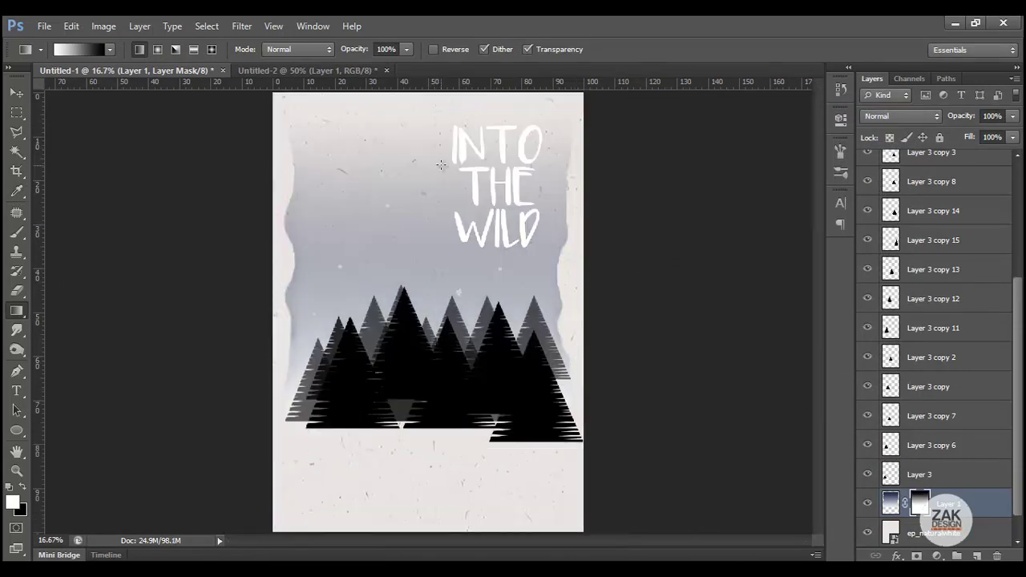
pyautogui.moveTo(446, 343); pyautogui.dragTo(445, 343)
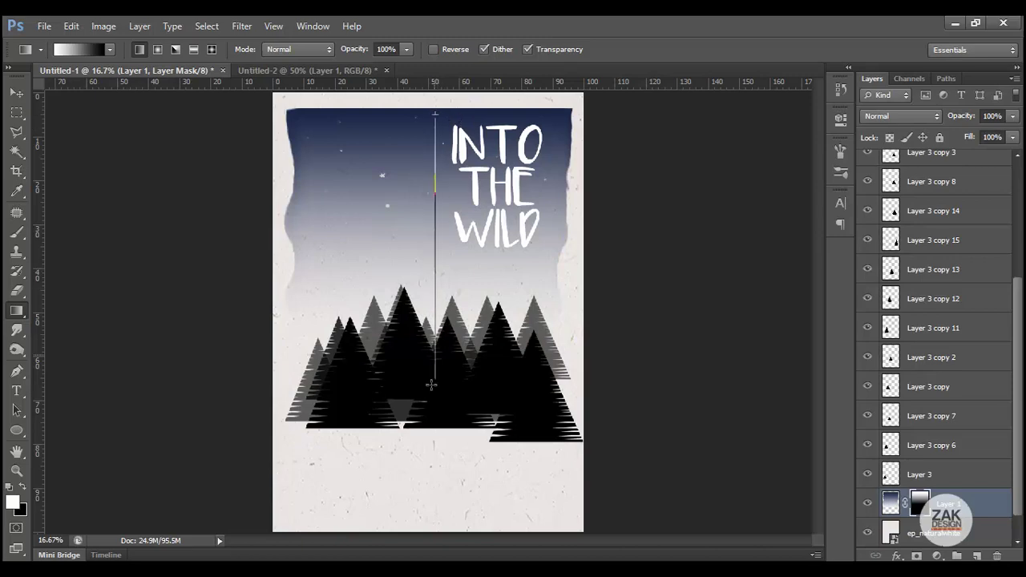
pyautogui.moveTo(432, 384); pyautogui.dragTo(431, 385)
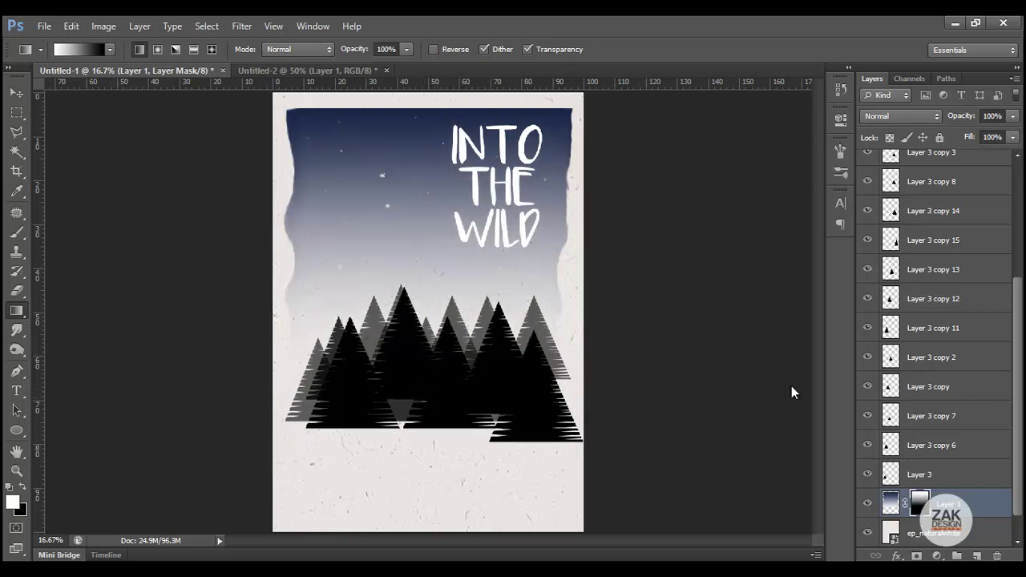
pyautogui.press('v')
pyautogui.click(522, 501)
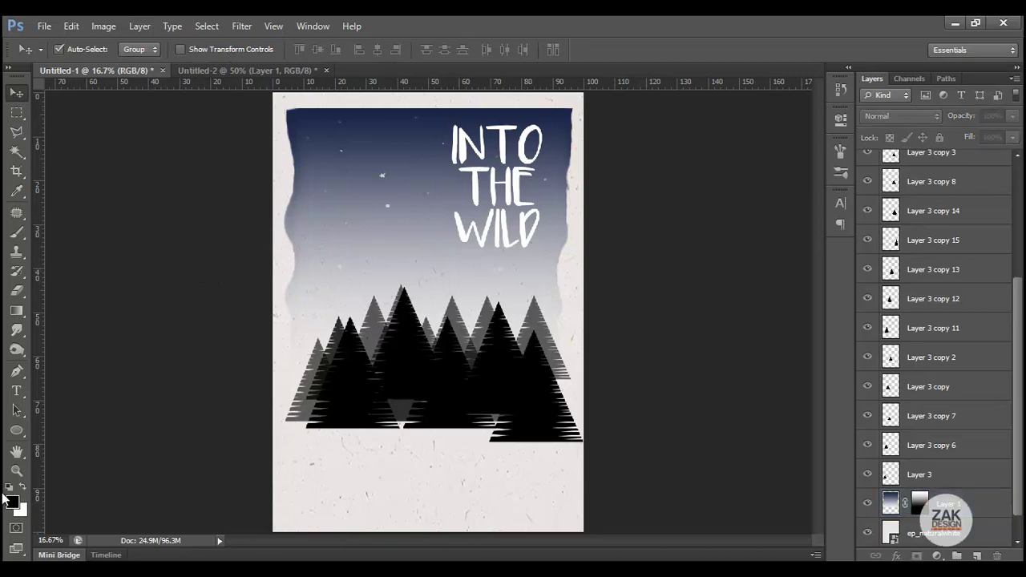
# Place the polygonal wolf image from the Desktop's Wild Poster folder
pyautogui.press('z')
pyautogui.click(482, 482)
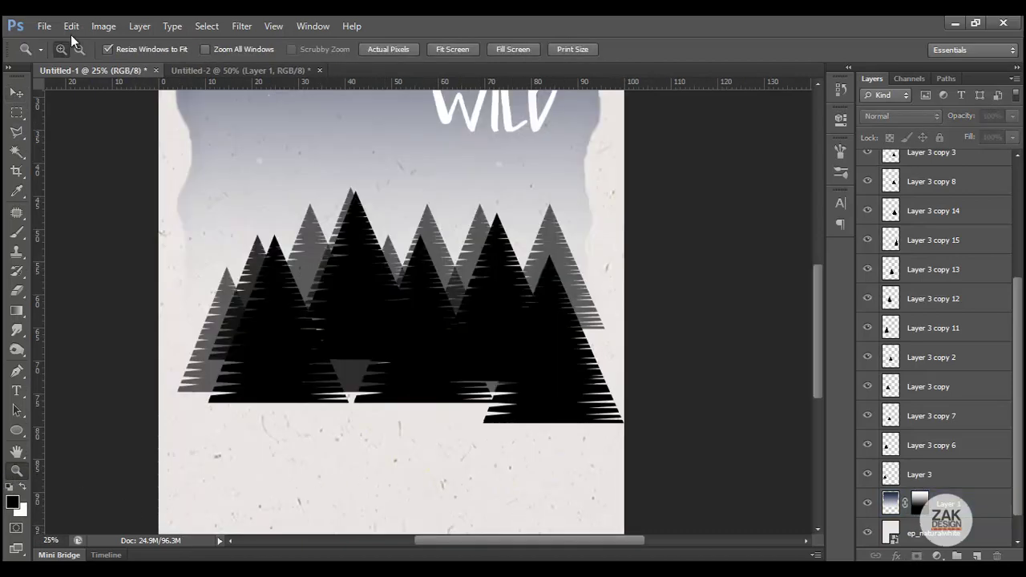
pyautogui.click(44, 25)
pyautogui.click(48, 268)
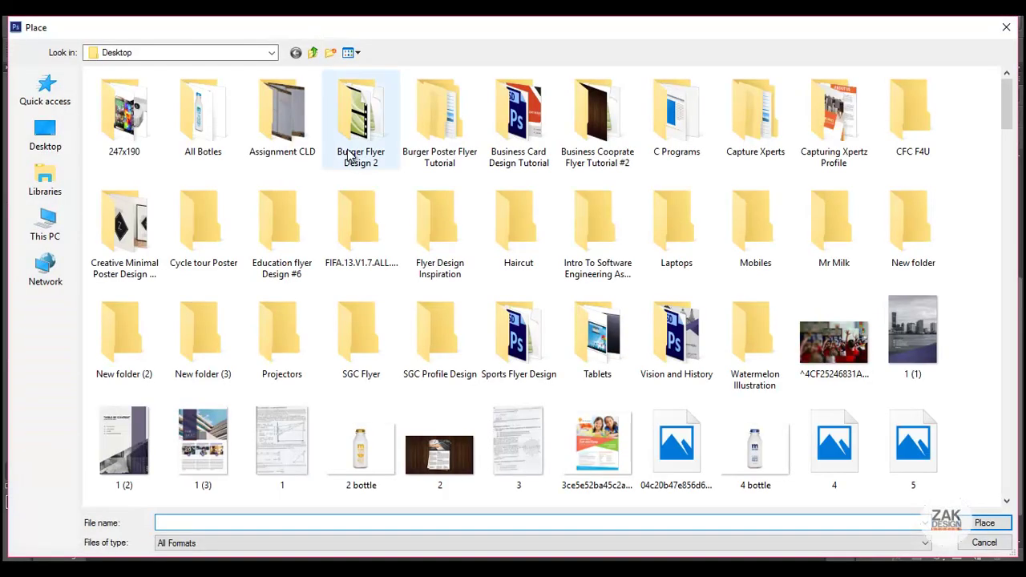
pyautogui.click(45, 135)
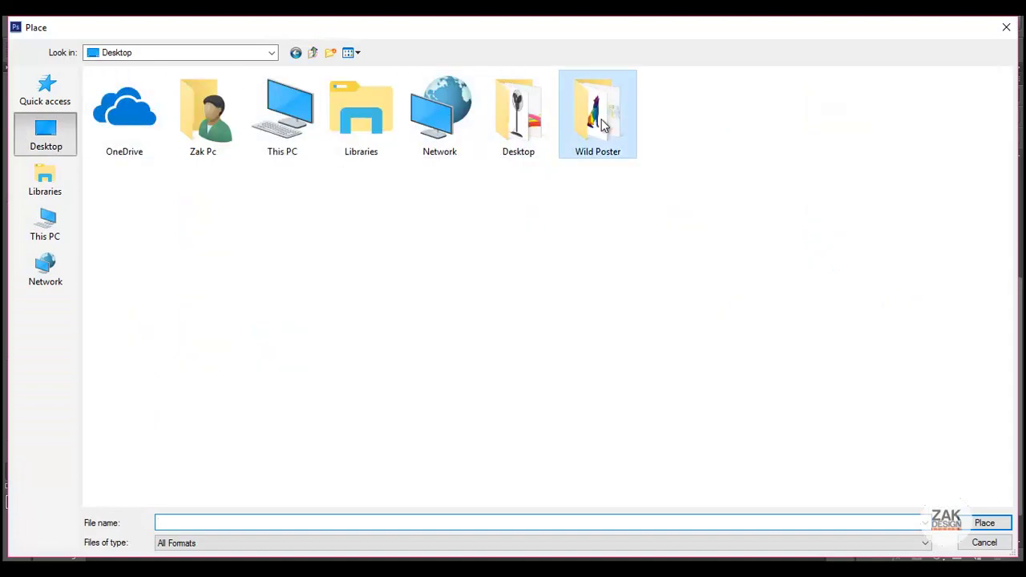
pyautogui.doubleClick(604, 120)
pyautogui.doubleClick(201, 104)
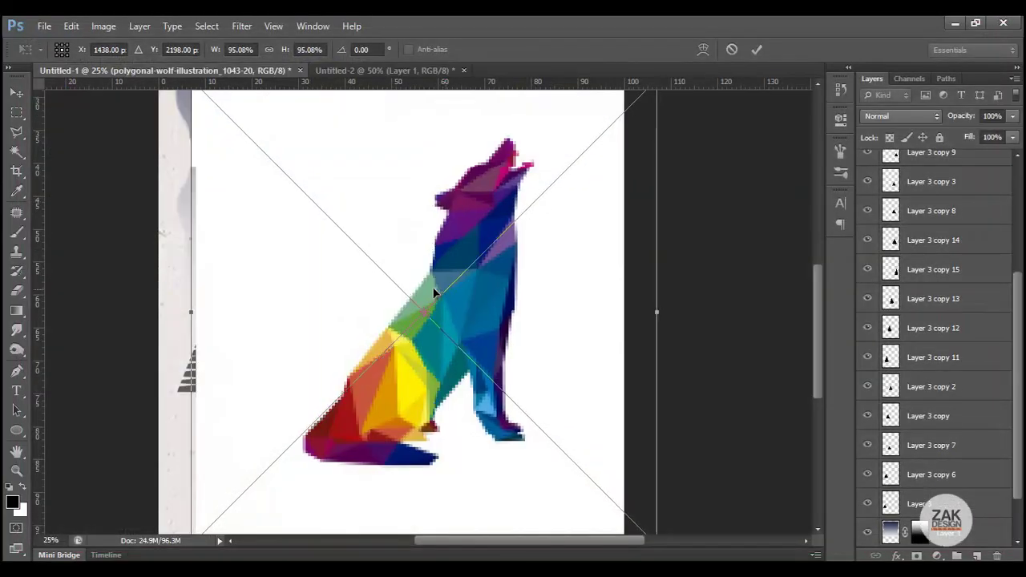
# Scale the wolf to about 67%, commit it, and Magic-Erase its white background
pyautogui.hotkey('ctrl', '-')
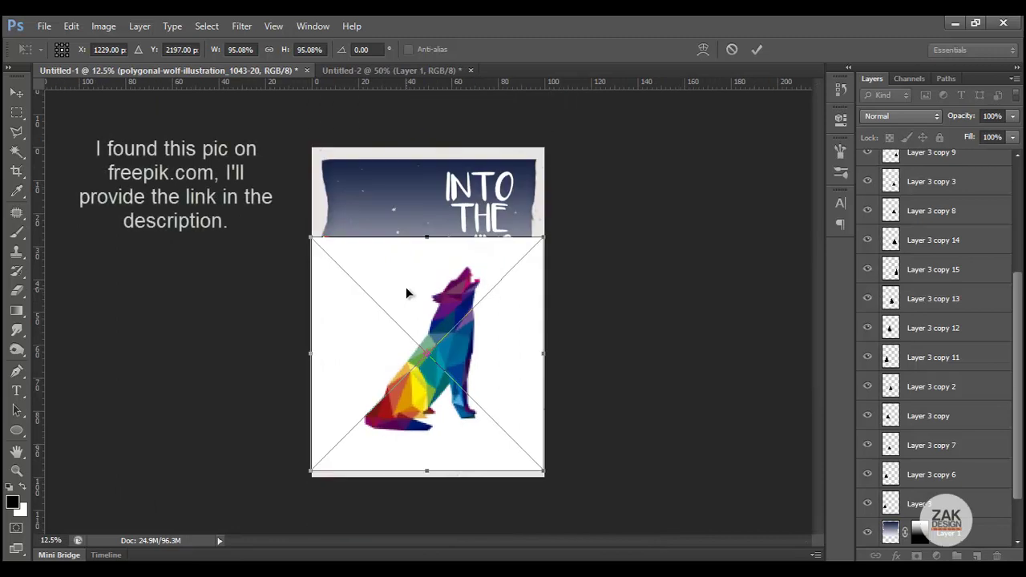
pyautogui.moveTo(312, 237); pyautogui.dragTo(378, 305)
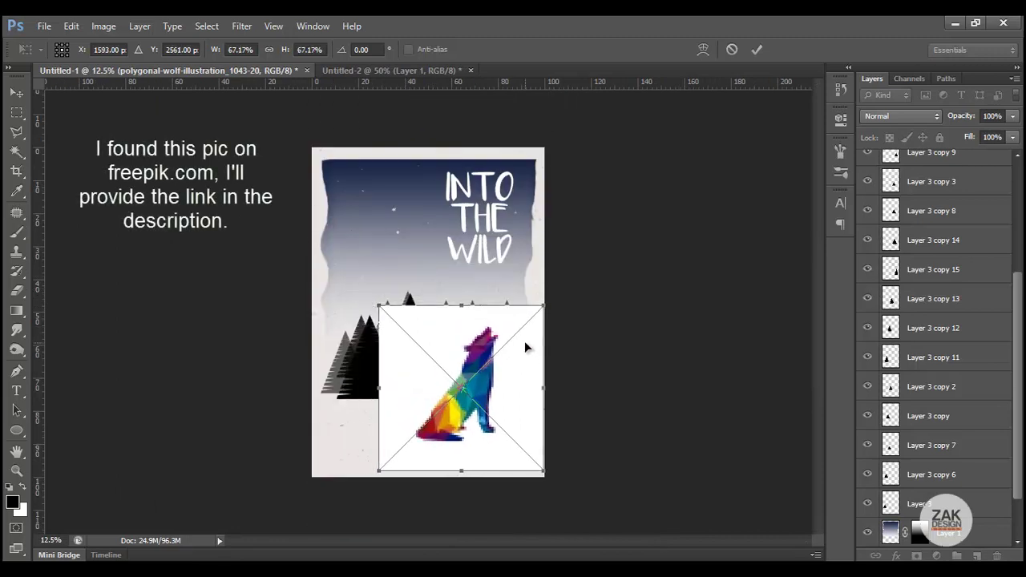
pyautogui.moveTo(468, 371); pyautogui.dragTo(421, 358)
pyautogui.press('Return')
pyautogui.click(17, 291)
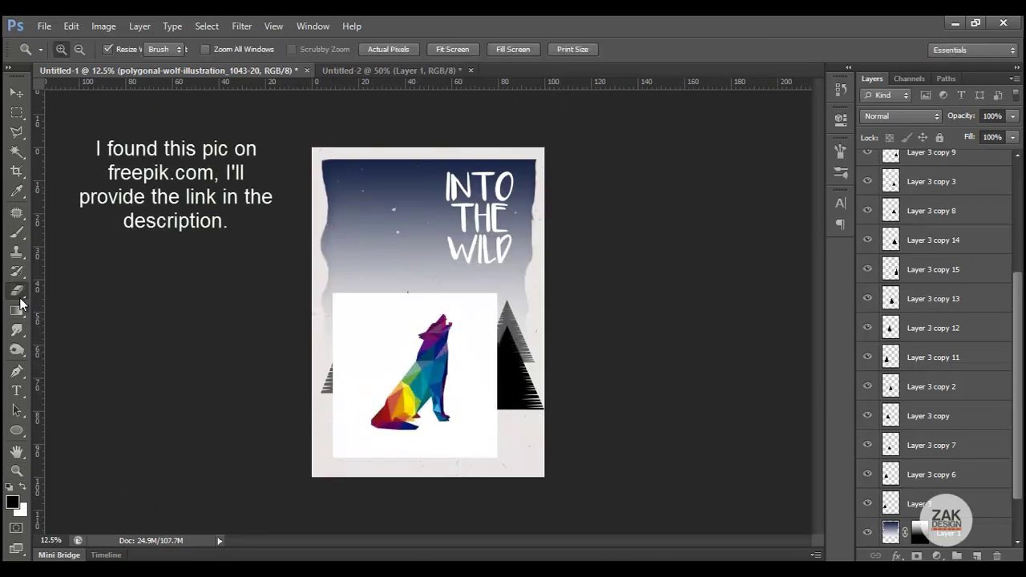
pyautogui.rightClick(17, 290)
pyautogui.click(50, 321)
pyautogui.click(380, 345)
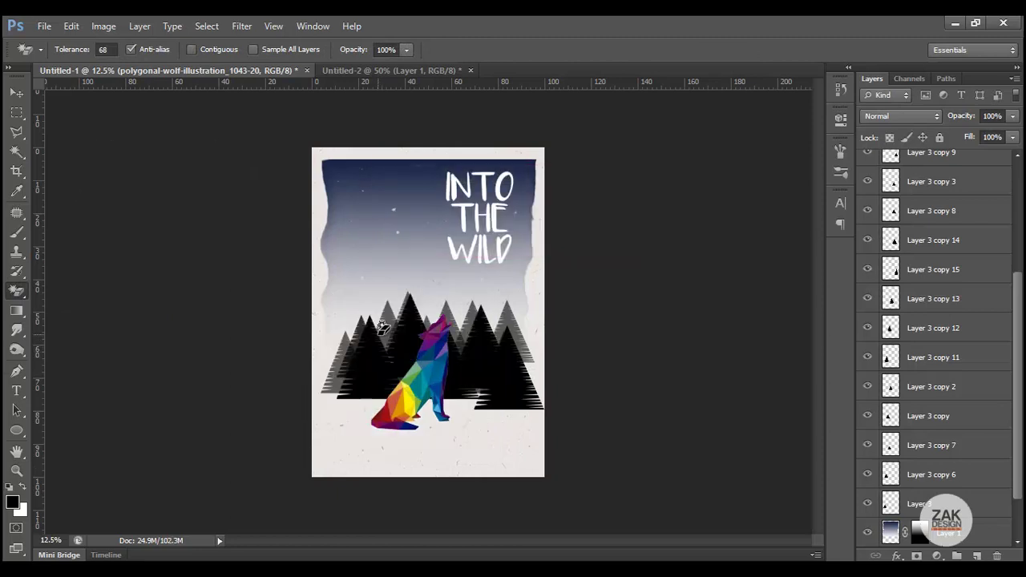
# Move the wolf in front of the trees and shrink it to about 55%
pyautogui.click(17, 92)
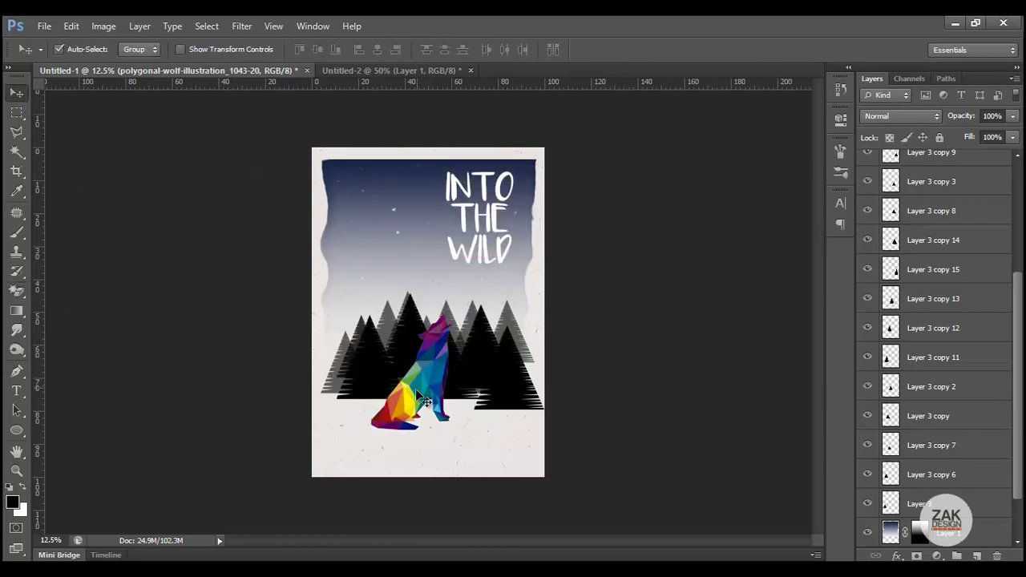
pyautogui.moveTo(422, 401); pyautogui.dragTo(400, 422)
pyautogui.hotkey('ctrl', 't')
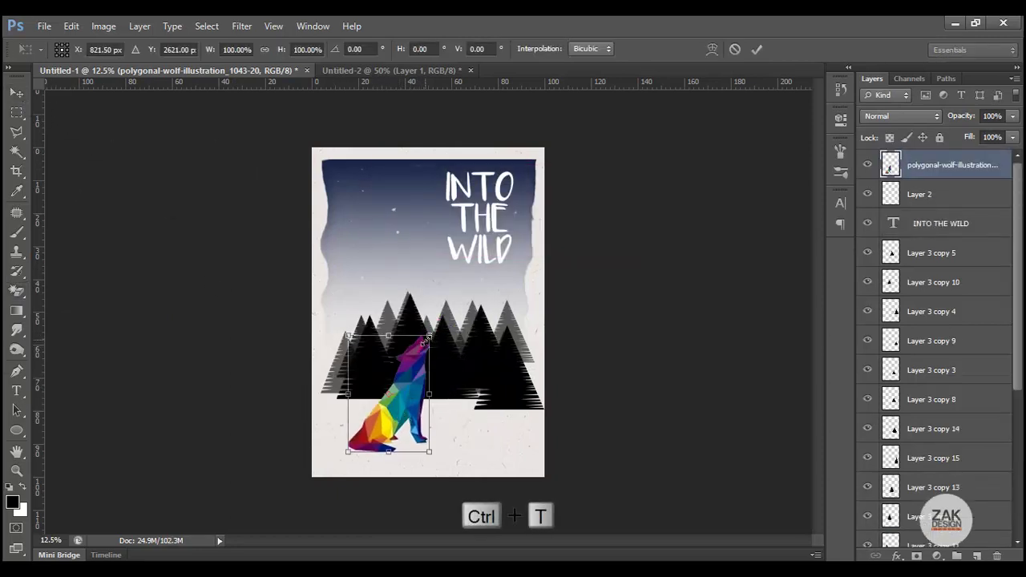
pyautogui.moveTo(425, 337)
pyautogui.mouseDown()
pyautogui.moveTo(389, 398)
pyautogui.moveTo(412, 373)
pyautogui.mouseUp()
pyautogui.press('Return')
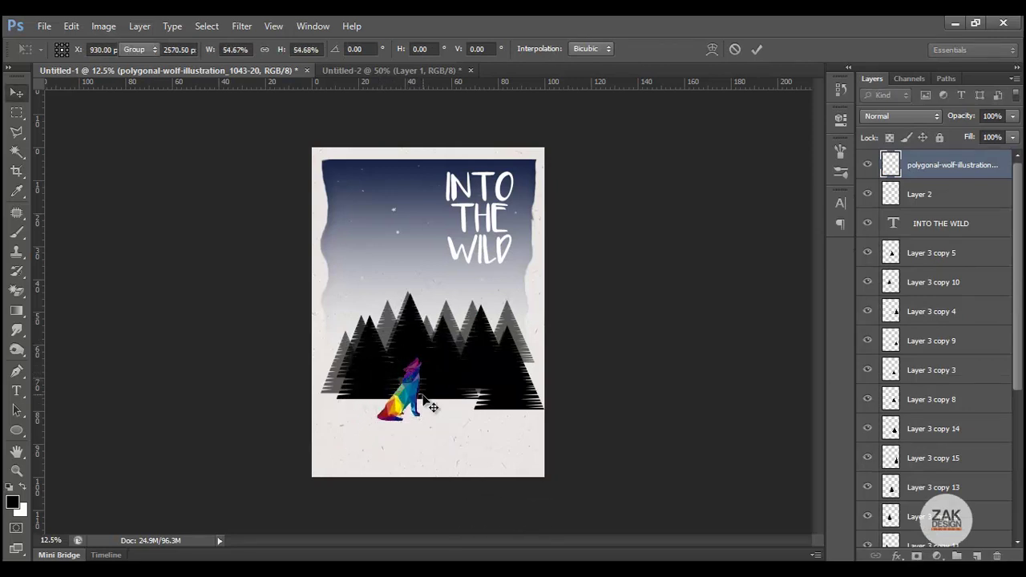
pyautogui.moveTo(406, 433); pyautogui.dragTo(404, 429)
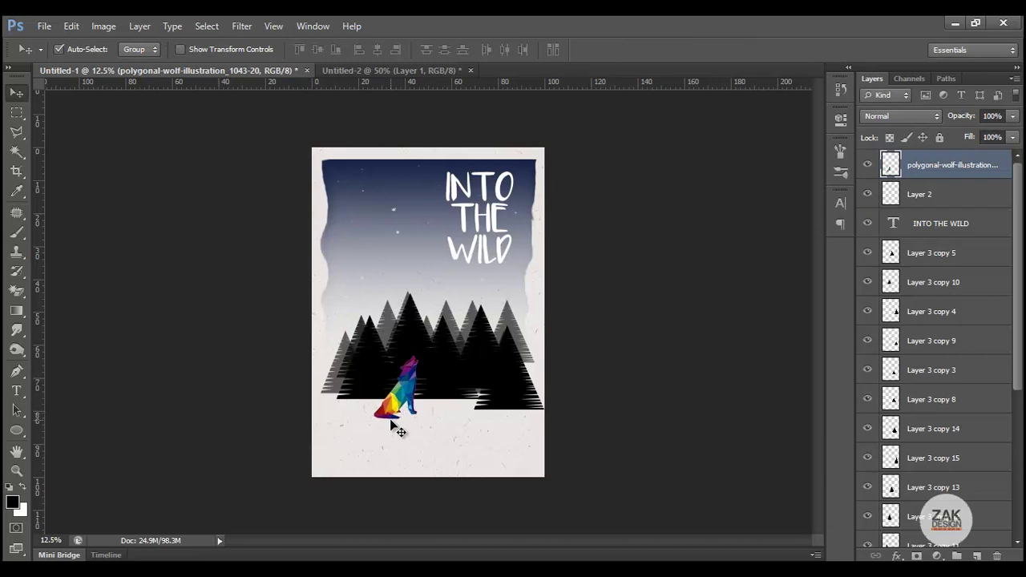
pyautogui.click(22, 473)
pyautogui.click(419, 404)
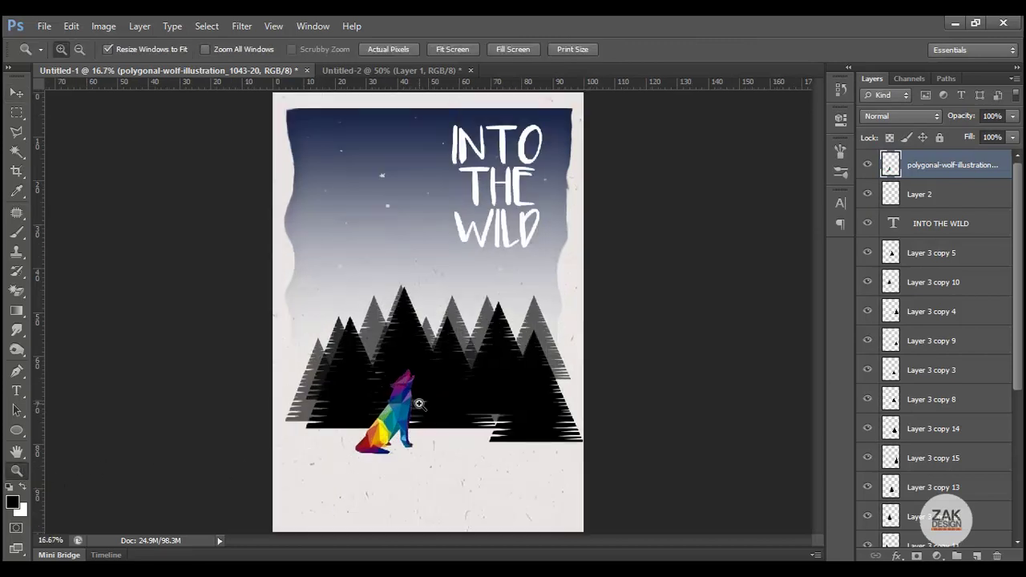
pyautogui.click(420, 403)
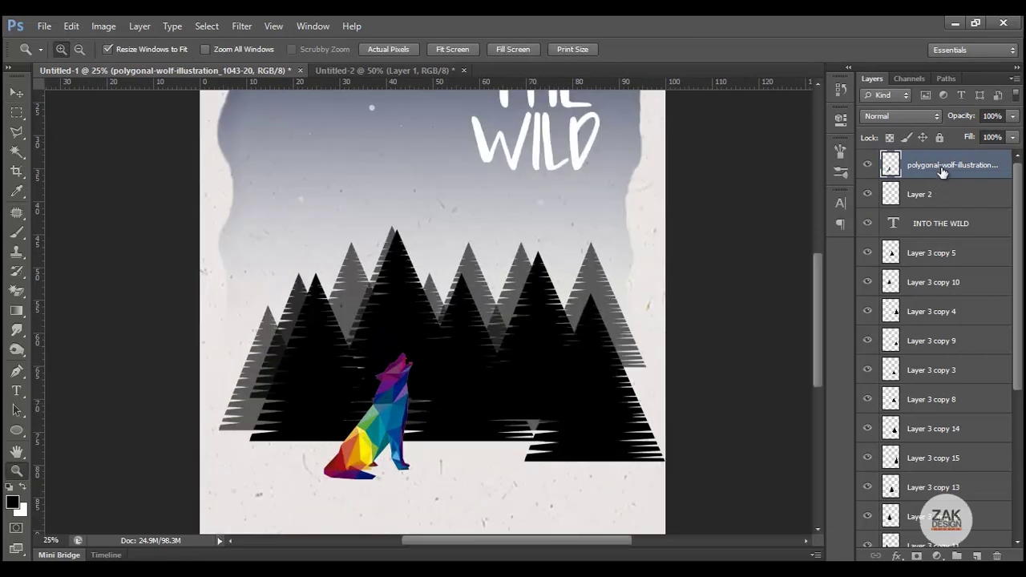
# Desaturate the wolf with Hue/Saturation at Saturation -100
pyautogui.click(103, 26)
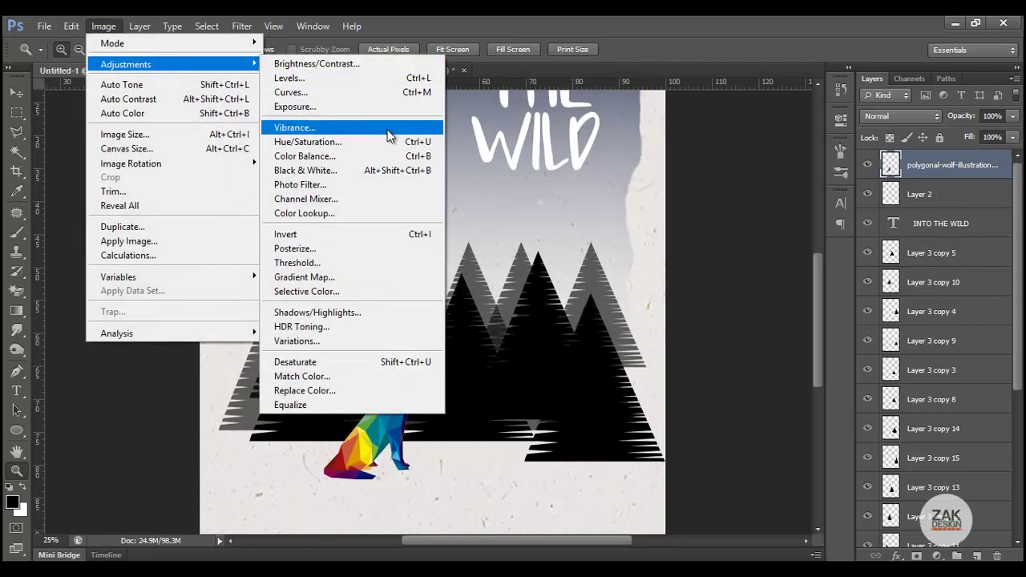
pyautogui.click(377, 141)
pyautogui.moveTo(835, 318); pyautogui.dragTo(724, 334)
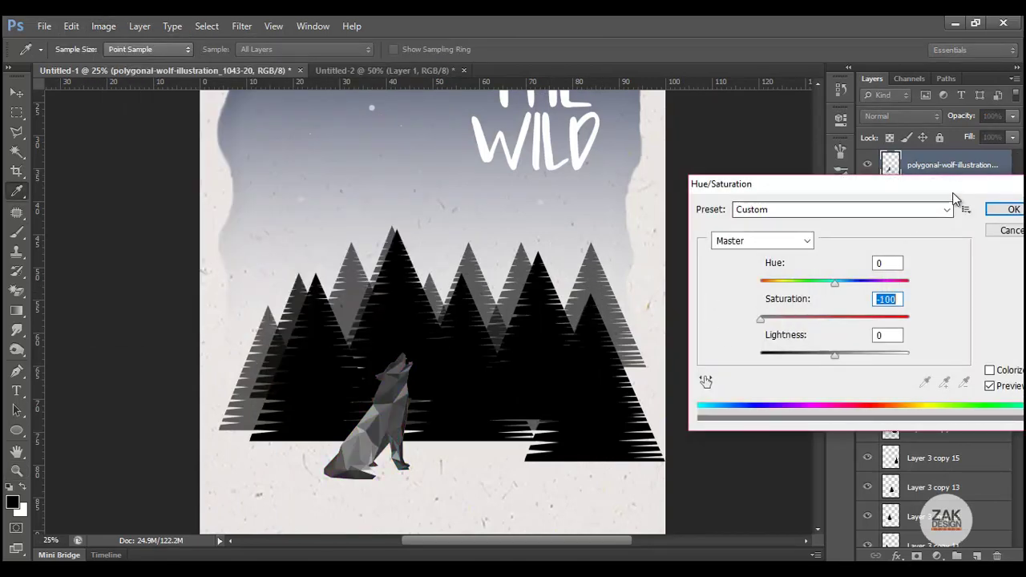
# Shift the wolf's midtones toward blue by +28 in Color Balance
pyautogui.click(103, 25)
pyautogui.moveTo(126, 64)
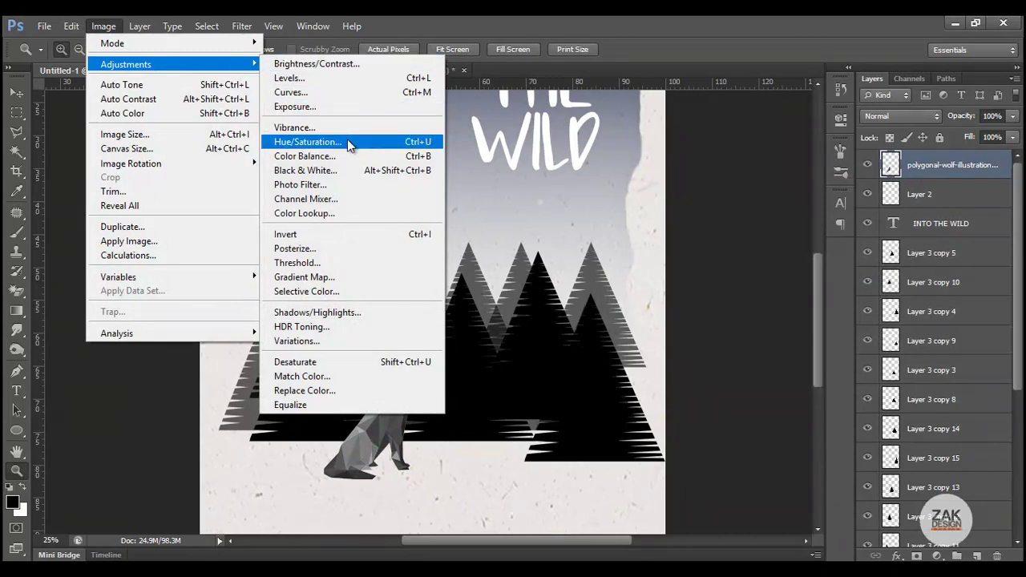
pyautogui.click(330, 156)
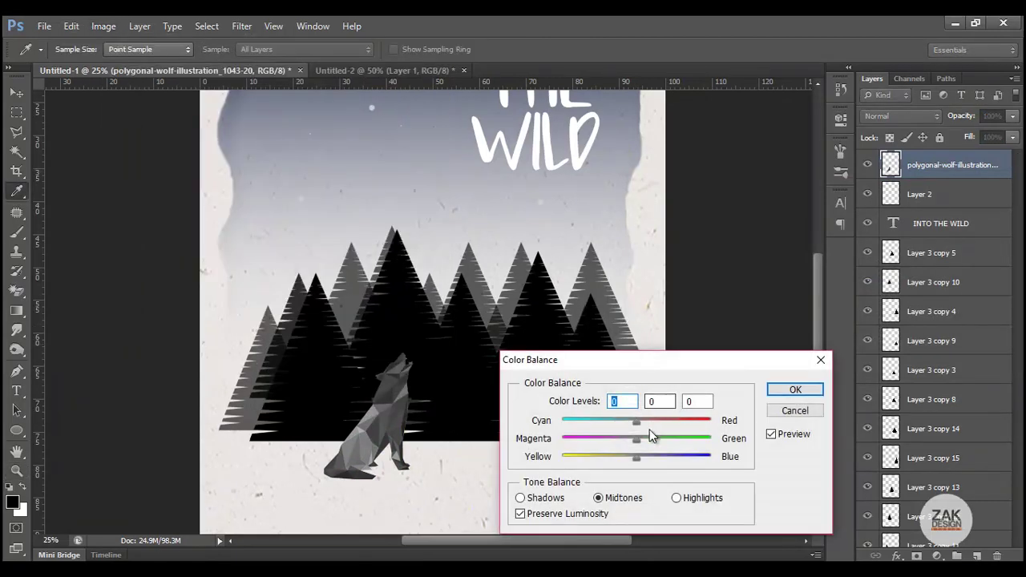
pyautogui.click(658, 459)
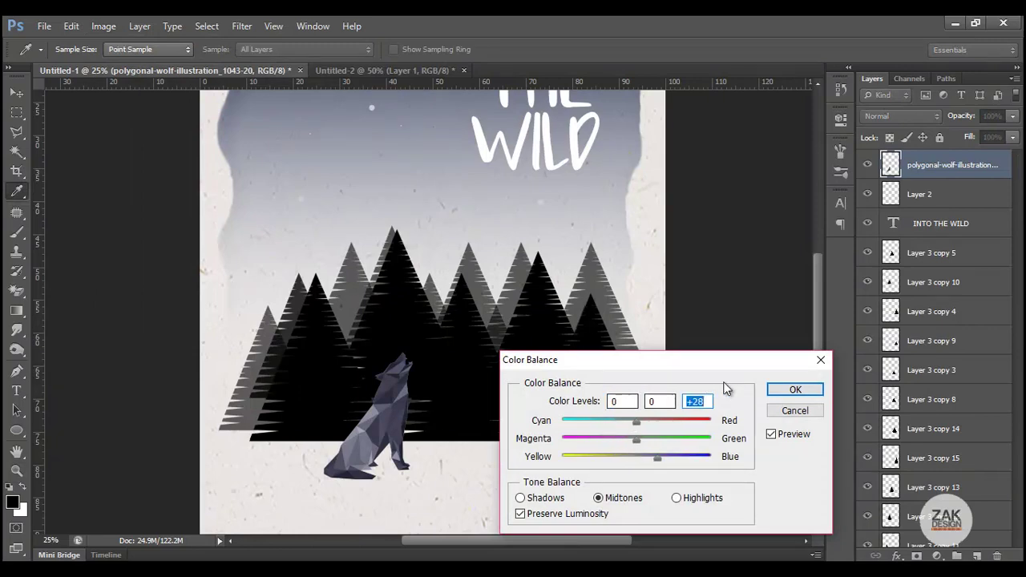
# Apply the bluish colour balance and give the wolf a 59 px stroke, adjusting fill and opacity
pyautogui.click(792, 390)
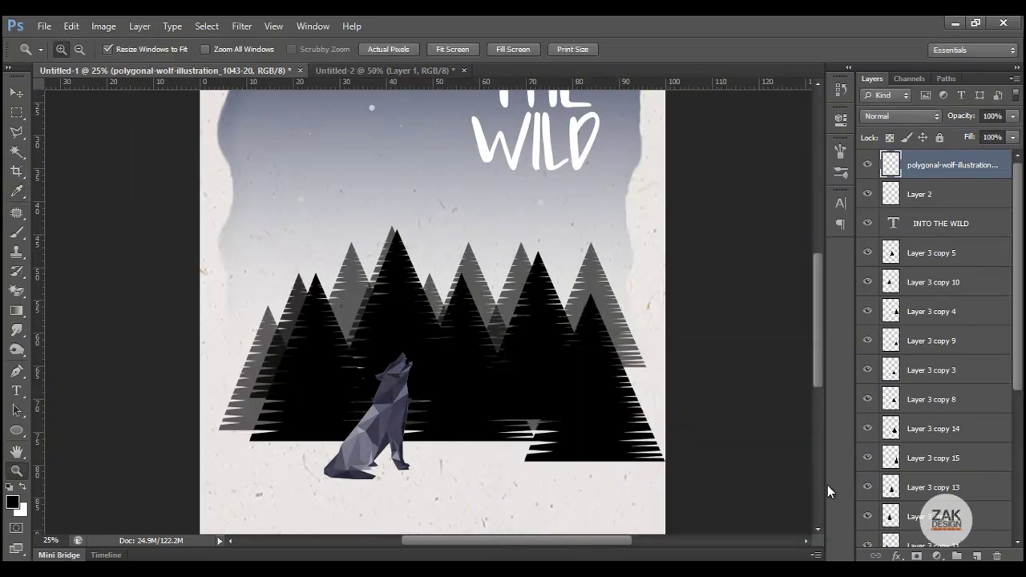
pyautogui.click(891, 555)
pyautogui.click(906, 406)
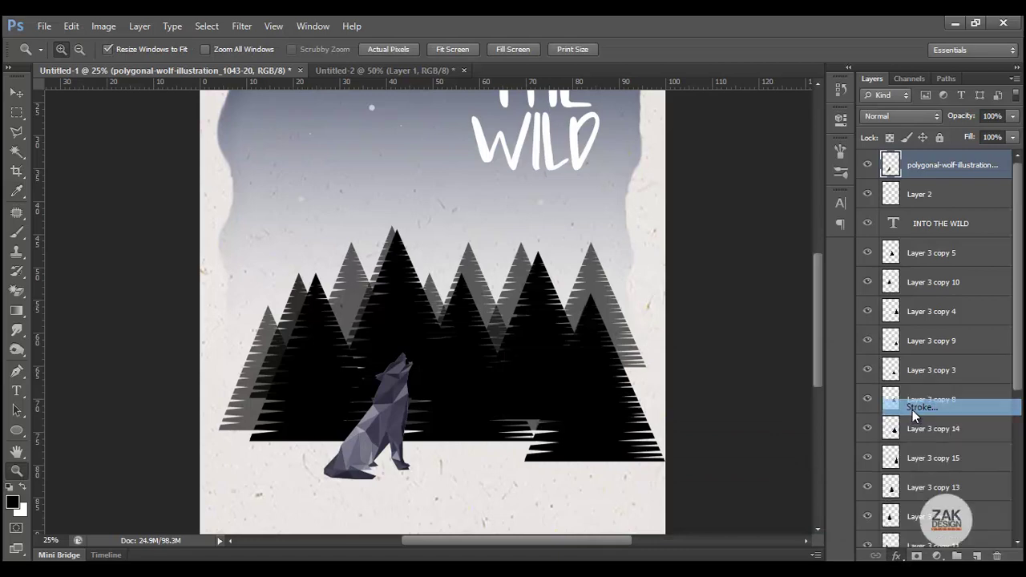
pyautogui.moveTo(797, 267)
pyautogui.mouseDown()
pyautogui.moveTo(818, 271)
pyautogui.moveTo(809, 271)
pyautogui.mouseUp()
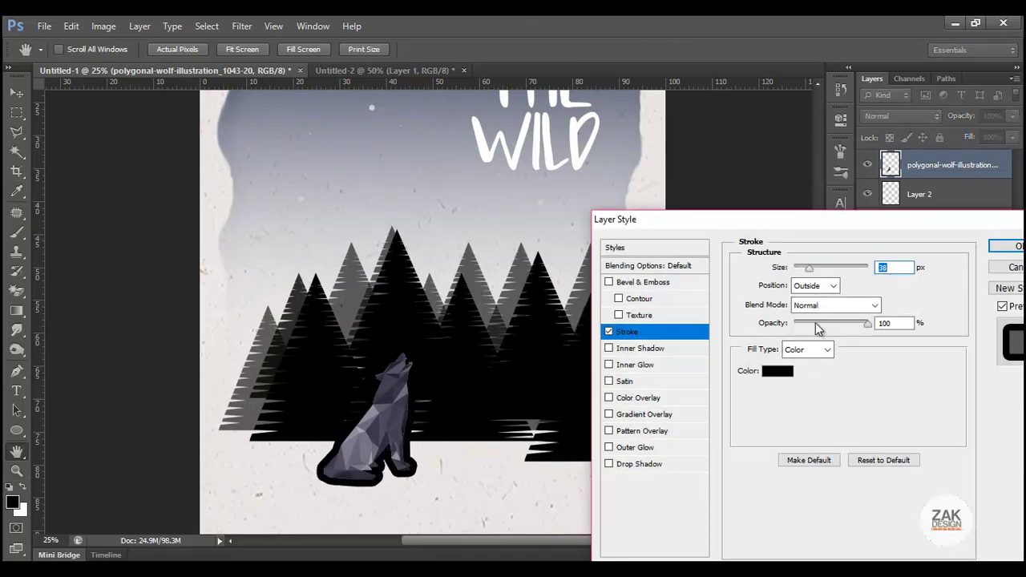
pyautogui.click(885, 325)
pyautogui.click(1004, 246)
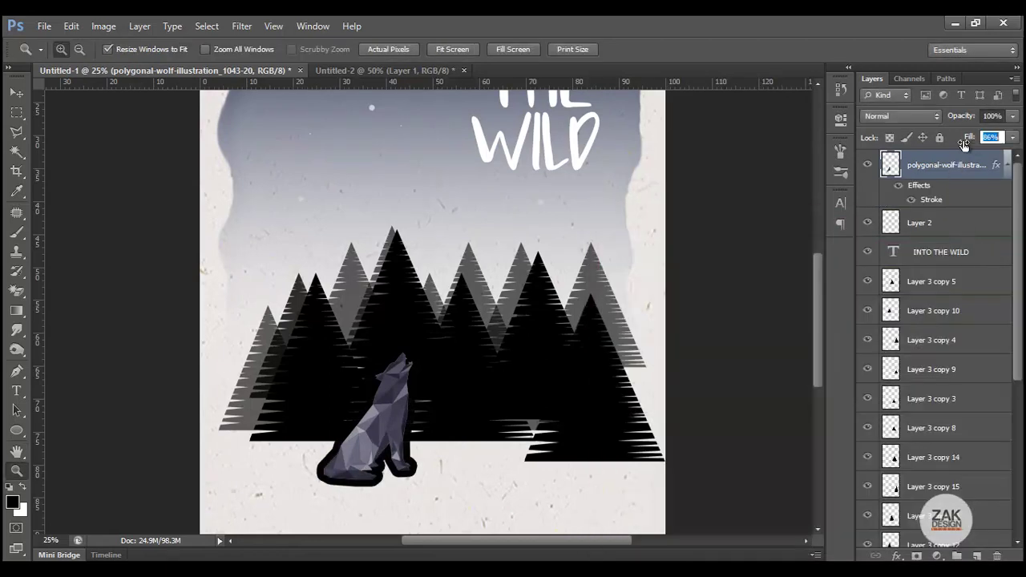
pyautogui.moveTo(963, 142)
pyautogui.mouseDown()
pyautogui.moveTo(932, 142)
pyautogui.moveTo(1020, 152)
pyautogui.mouseUp()
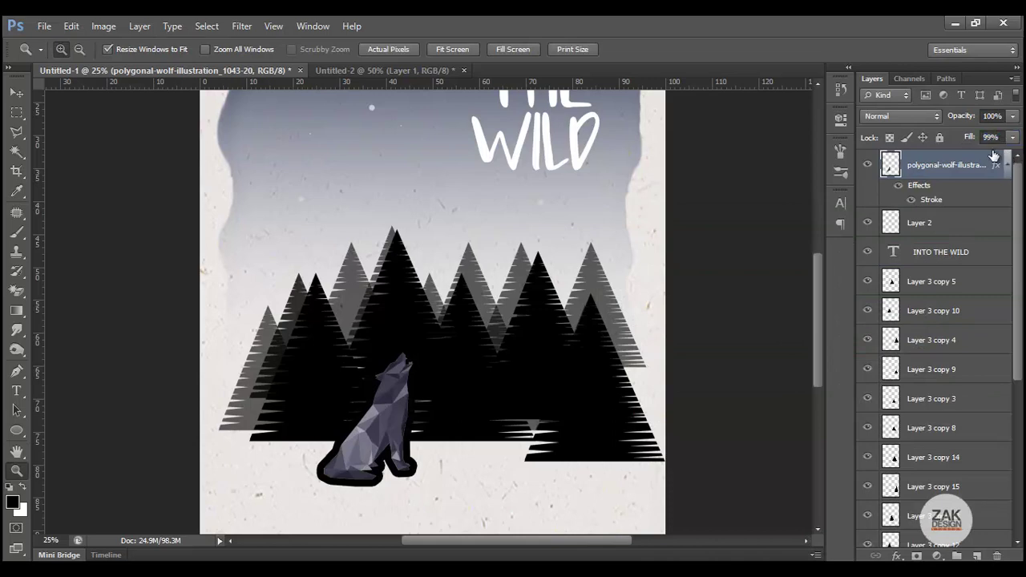
pyautogui.moveTo(962, 120); pyautogui.dragTo(936, 120)
# Recolour the wolf's stroke off-white (#ebe9e8), sampled from the poster paper
pyautogui.doubleClick(932, 199)
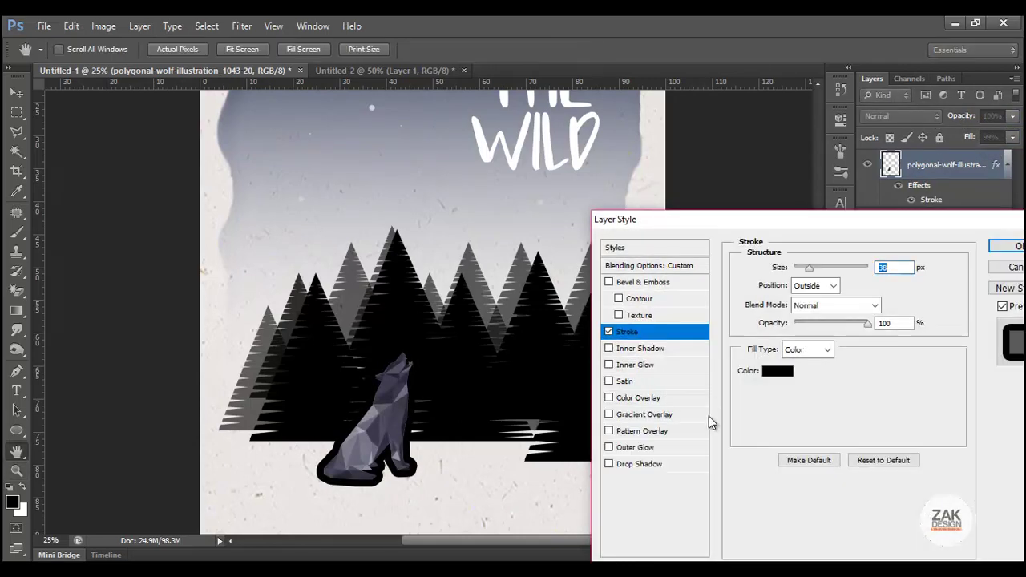
pyautogui.click(777, 371)
pyautogui.click(470, 461)
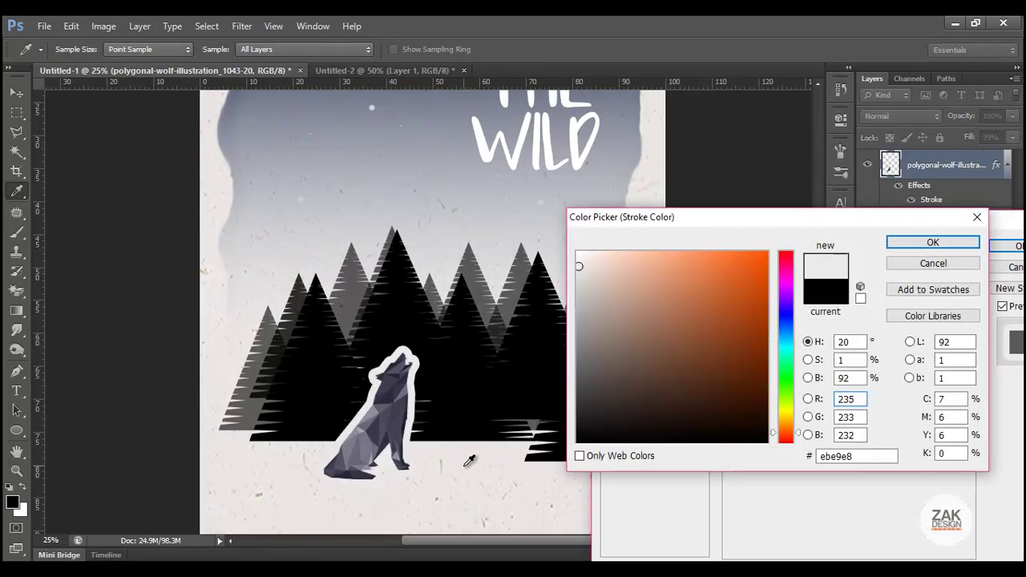
pyautogui.click(974, 245)
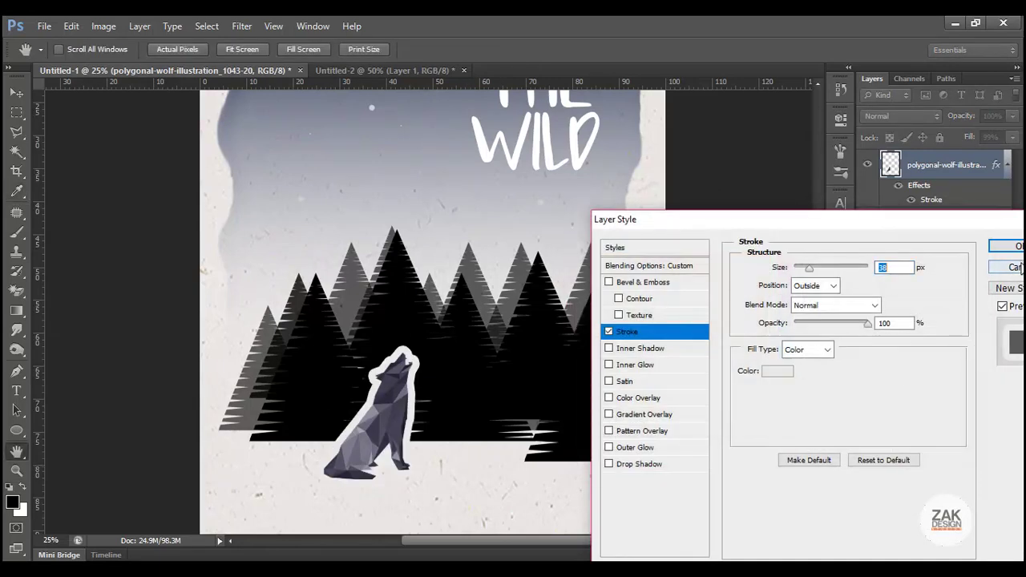
pyautogui.click(1010, 249)
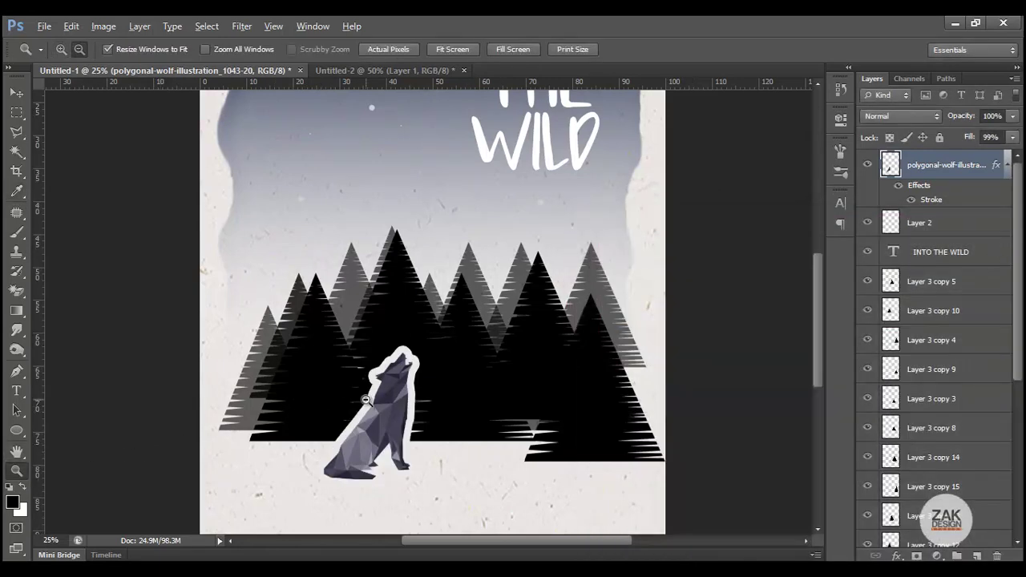
pyautogui.keyDown('alt'); pyautogui.click(417, 405); pyautogui.keyUp('alt')
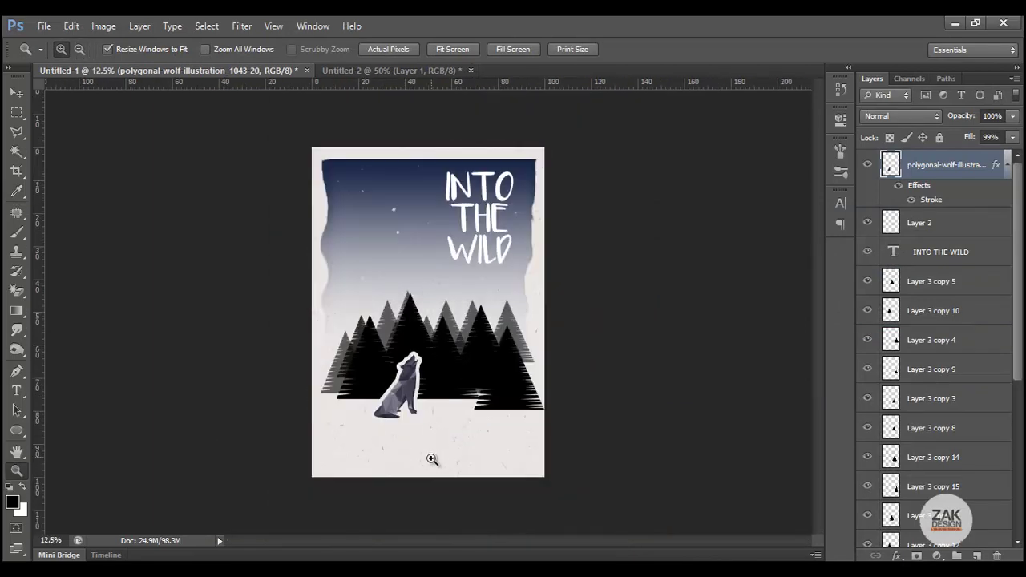
# Place postercredits_3lines_left and drag it to the poster's bottom edge
pyautogui.click(44, 25)
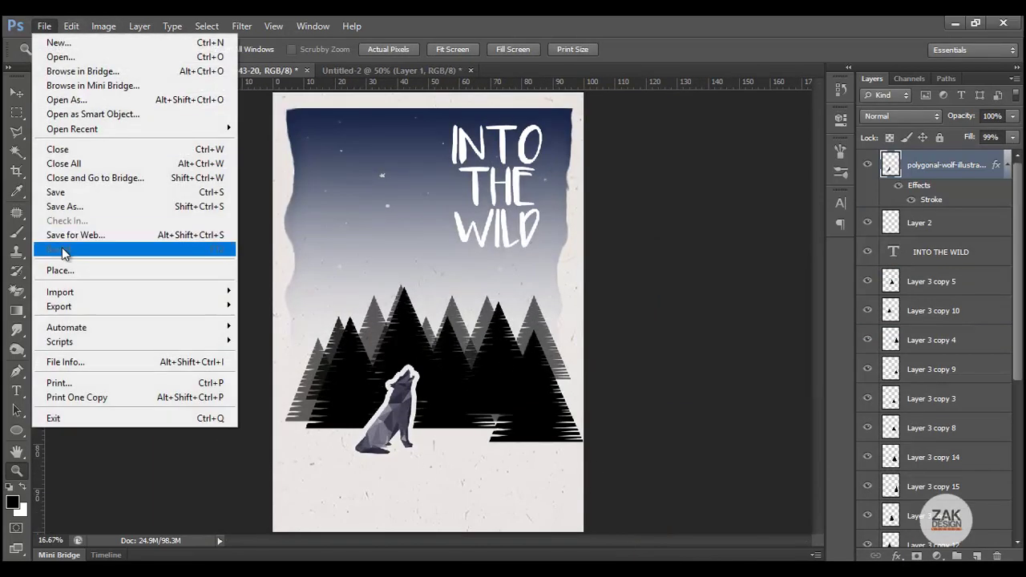
pyautogui.click(67, 269)
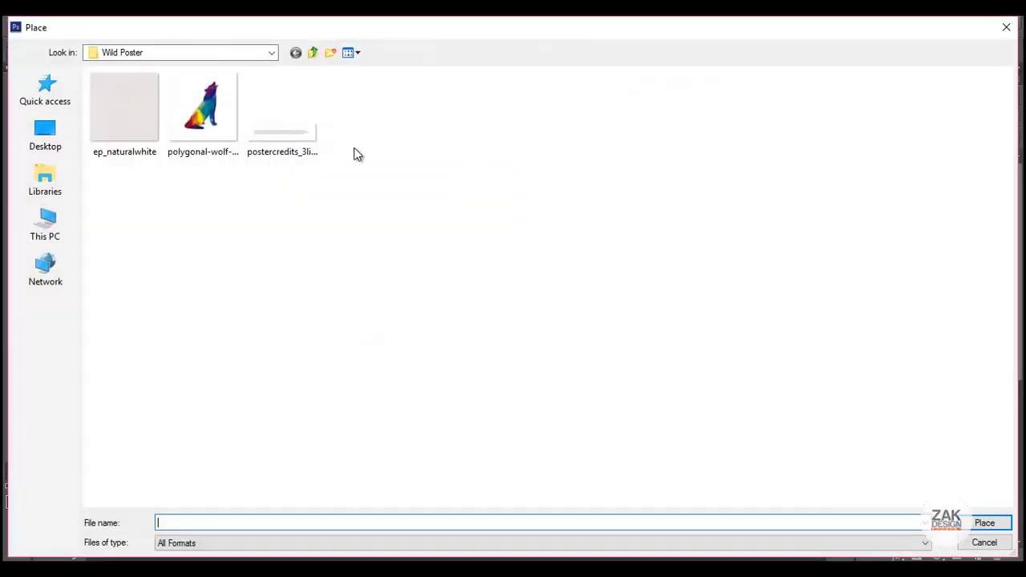
pyautogui.click(300, 152)
pyautogui.doubleClick(300, 151)
pyautogui.moveTo(494, 307); pyautogui.dragTo(495, 505)
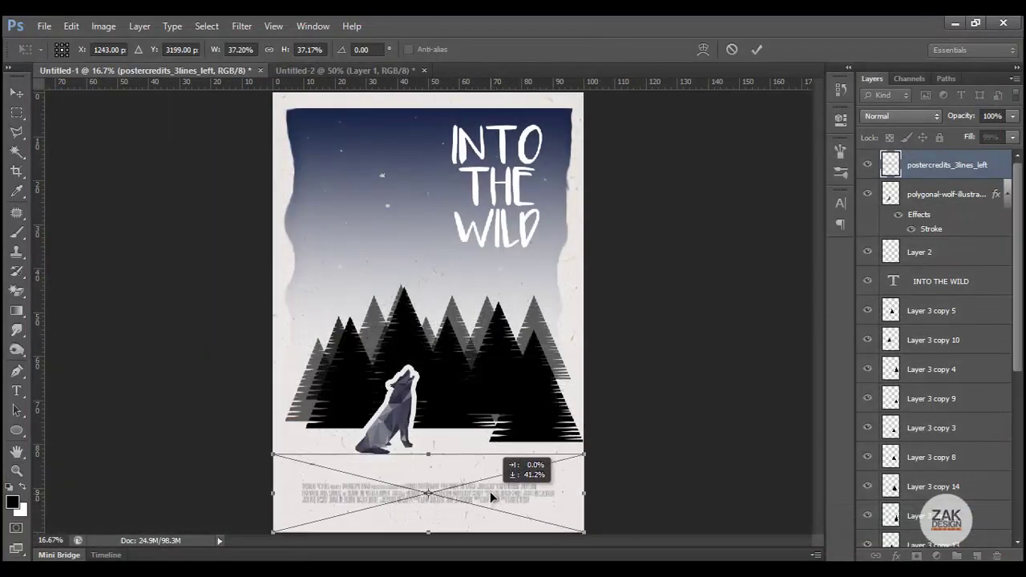
pyautogui.click(16, 471)
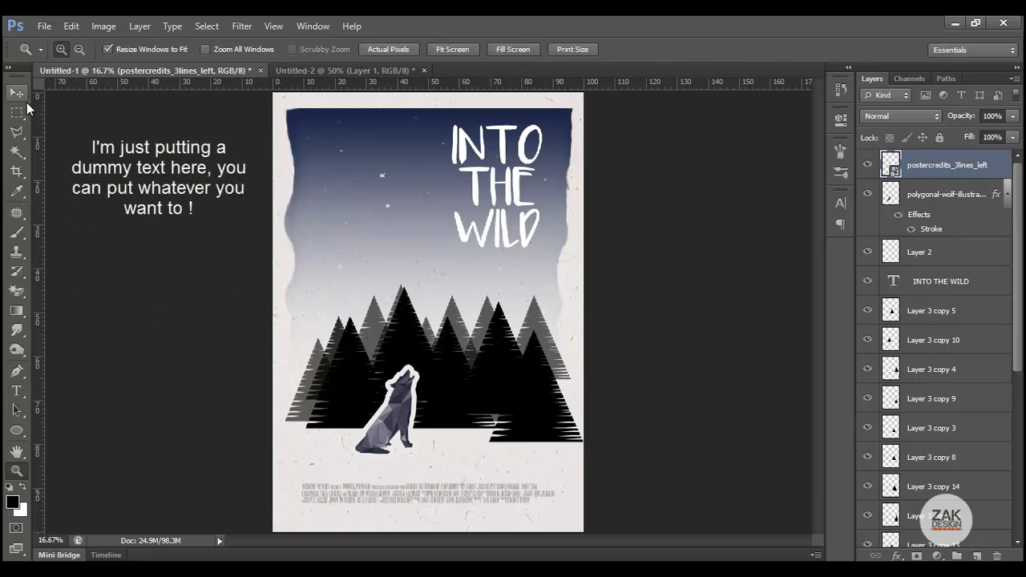
# Nudge the credits block slightly lower with the Move tool
pyautogui.click(22, 97)
pyautogui.moveTo(352, 497); pyautogui.dragTo(344, 501)
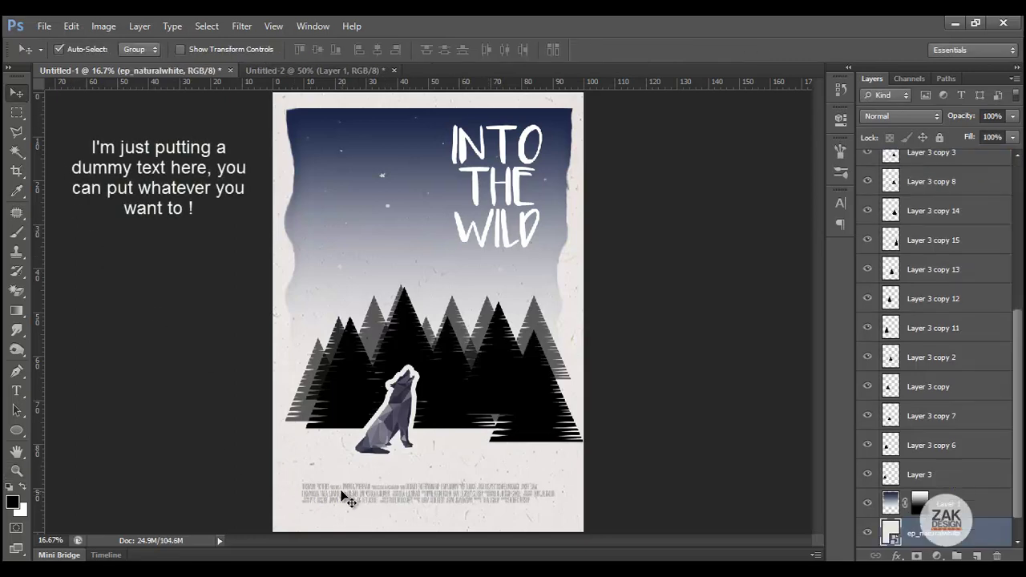
pyautogui.moveTo(486, 497); pyautogui.dragTo(478, 505)
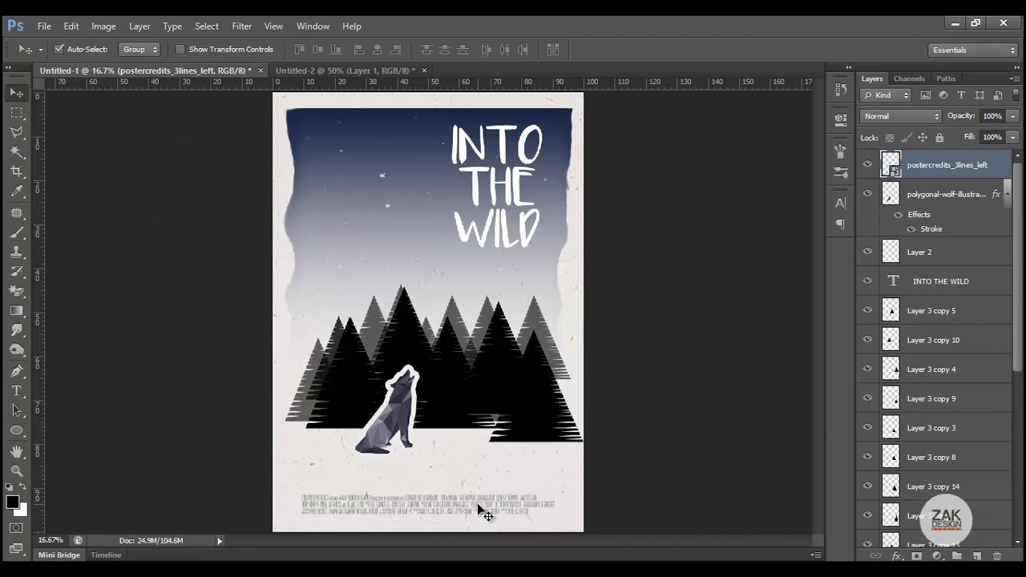
# Add the 21 pt tagline 'A Story About A Lone Wolf In The Wild', centred below the wolf
pyautogui.click(19, 395)
pyautogui.click(320, 488)
pyautogui.write('A')
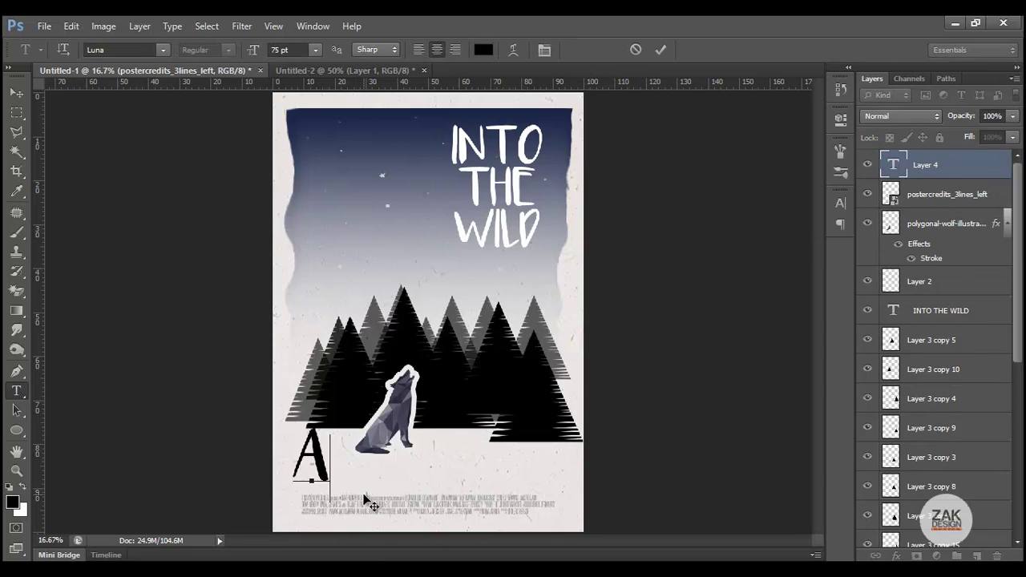
pyautogui.write(' Story Abo')
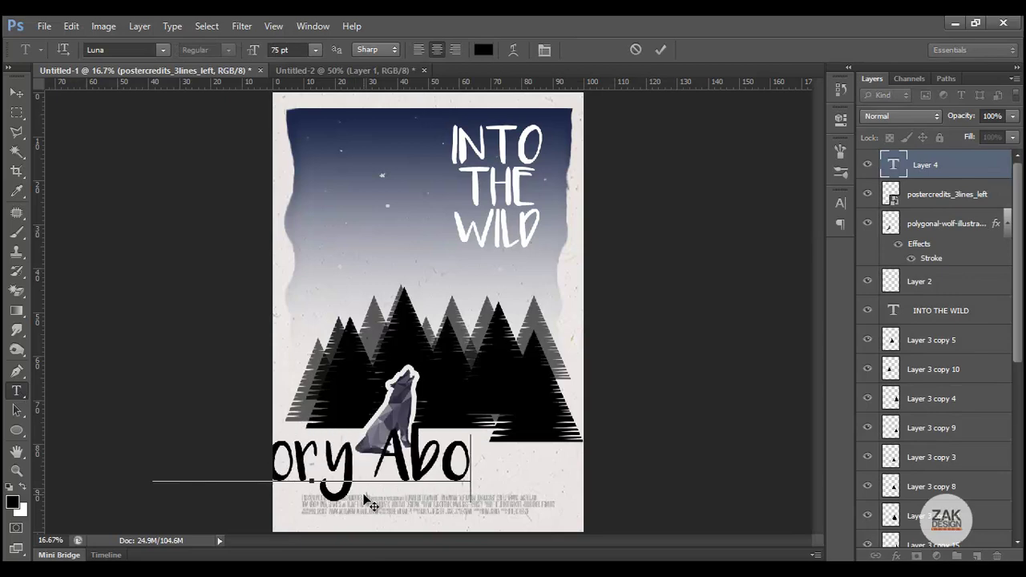
pyautogui.write('ut  A ')
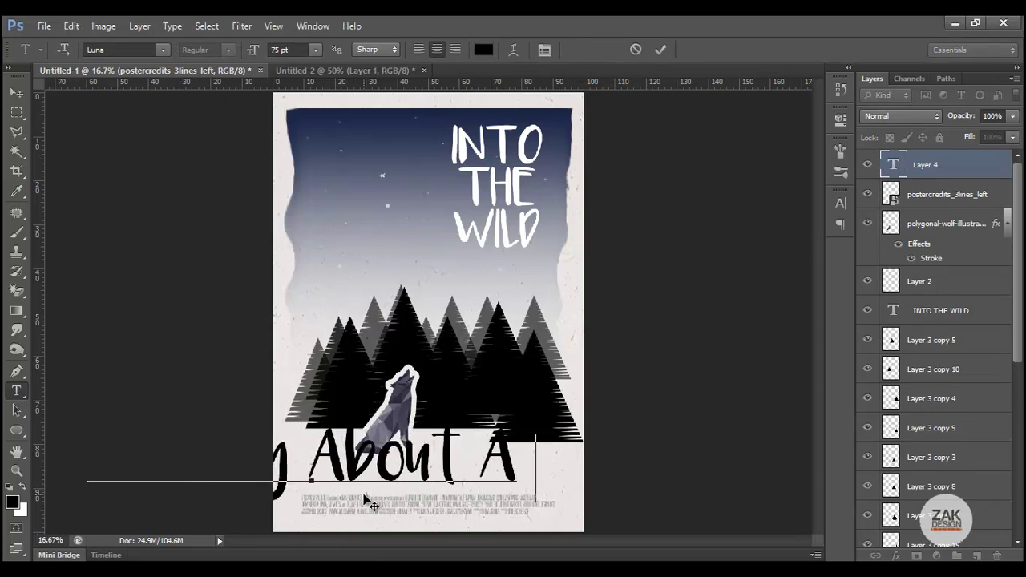
pyautogui.write('Lone W')
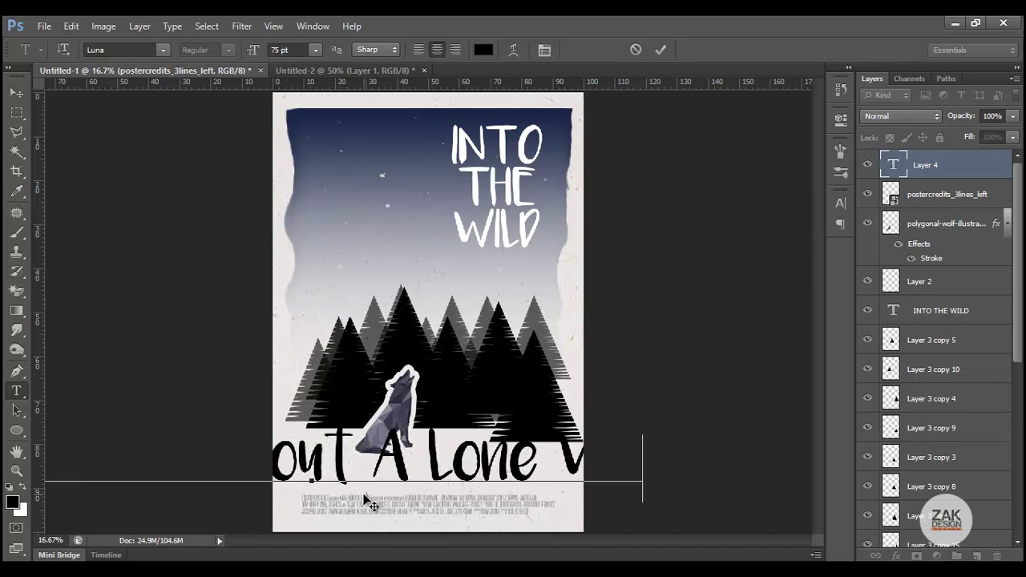
pyautogui.write('o')
pyautogui.write('l')
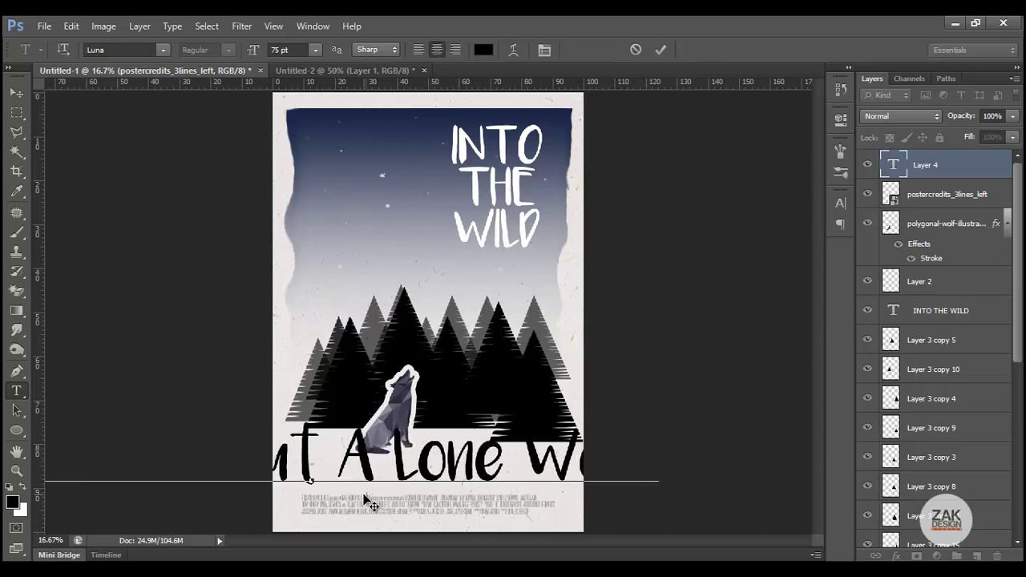
pyautogui.write('f ')
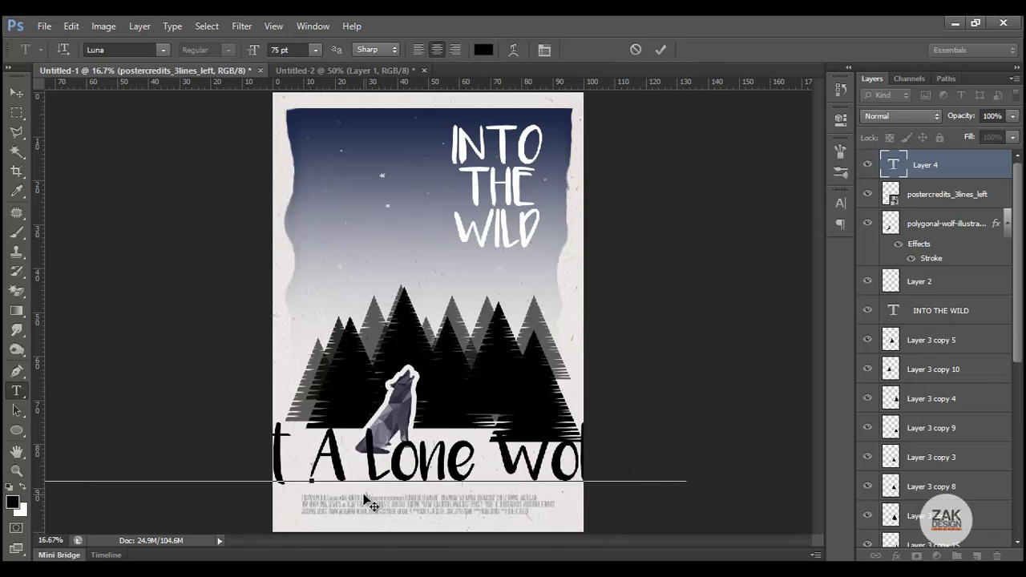
pyautogui.write('In')
pyautogui.hotkey('ctrl', 'a')
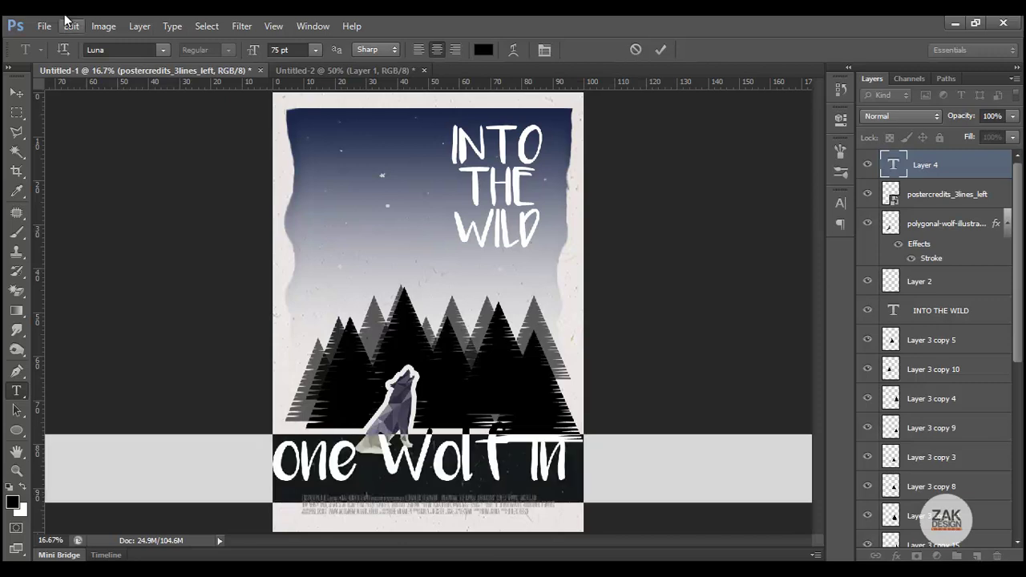
pyautogui.moveTo(253, 49); pyautogui.dragTo(216, 49)
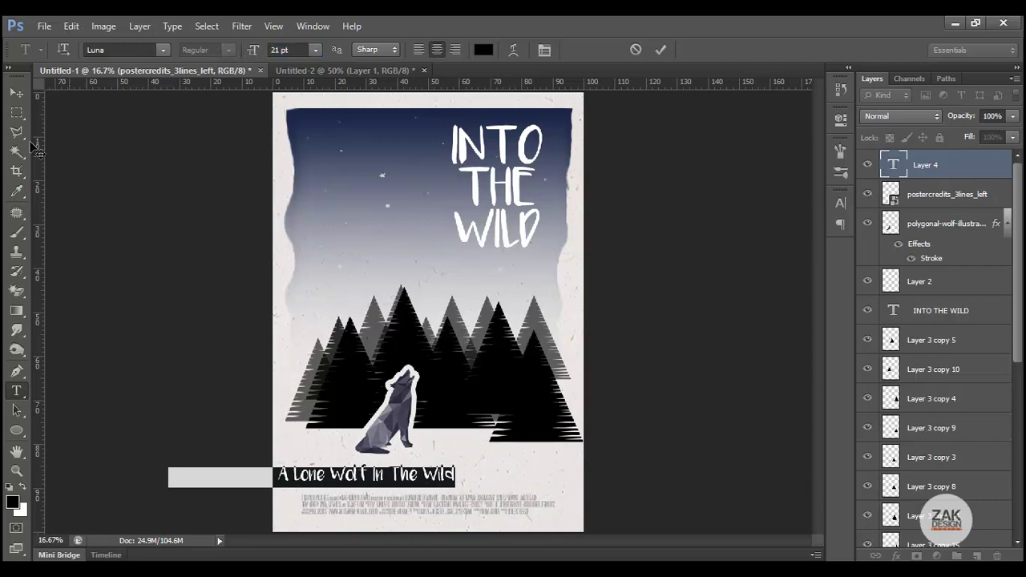
pyautogui.click(16, 91)
pyautogui.moveTo(425, 479); pyautogui.dragTo(531, 474)
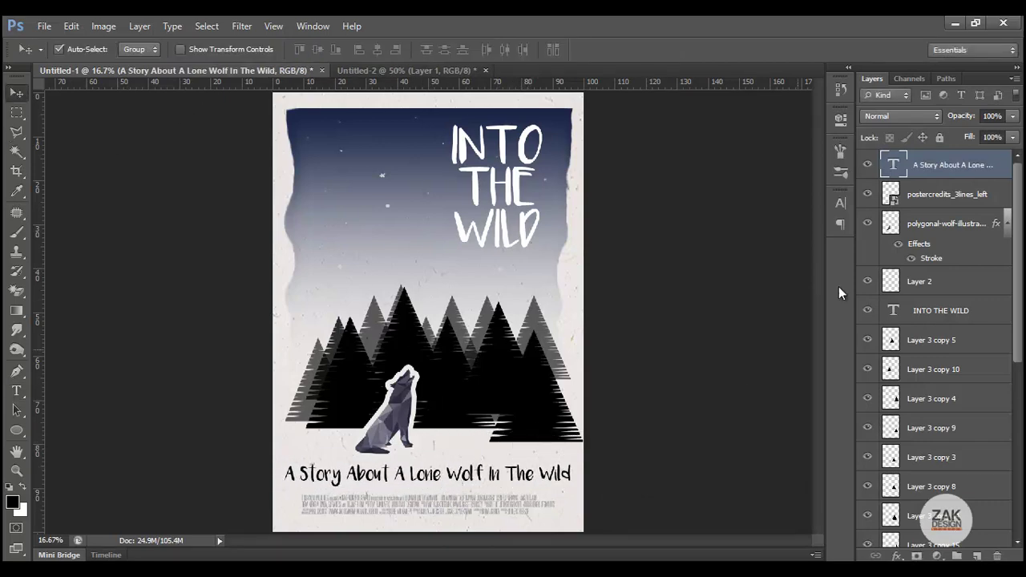
# Discard a trial size change and nudge the tagline slightly to the right
pyautogui.doubleClick(893, 164)
pyautogui.moveTo(253, 50); pyautogui.dragTo(223, 50)
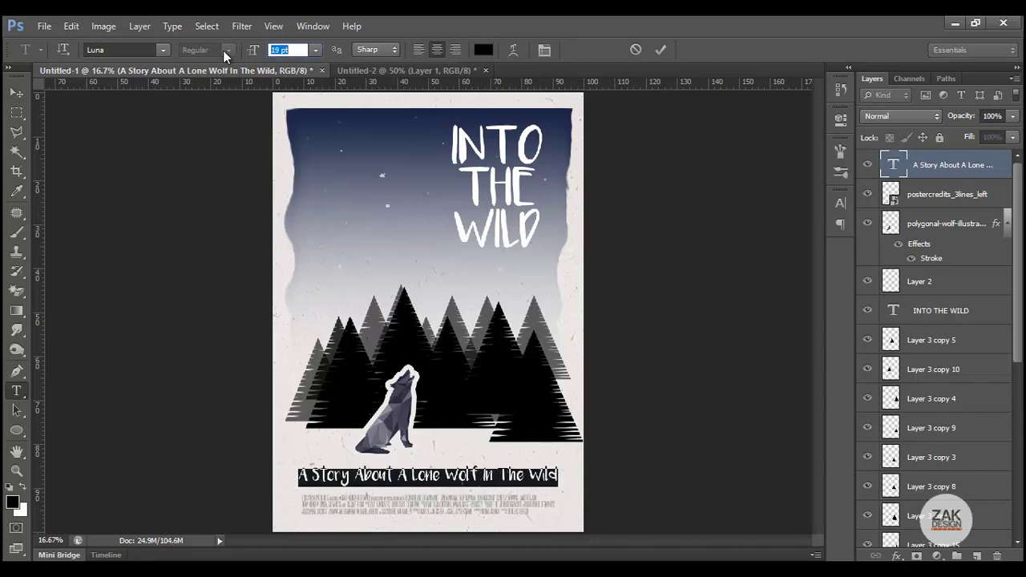
pyautogui.press('Escape')
pyautogui.press('v')
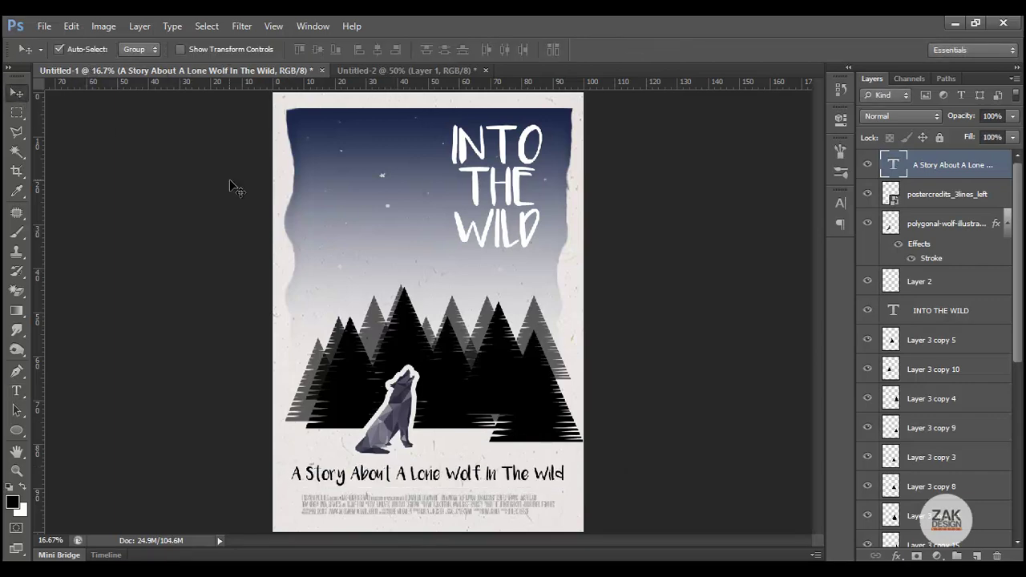
pyautogui.hotkey('shift', 'Right')
pyautogui.hotkey('shift', 'Right')
pyautogui.hotkey('shift', 'Right')
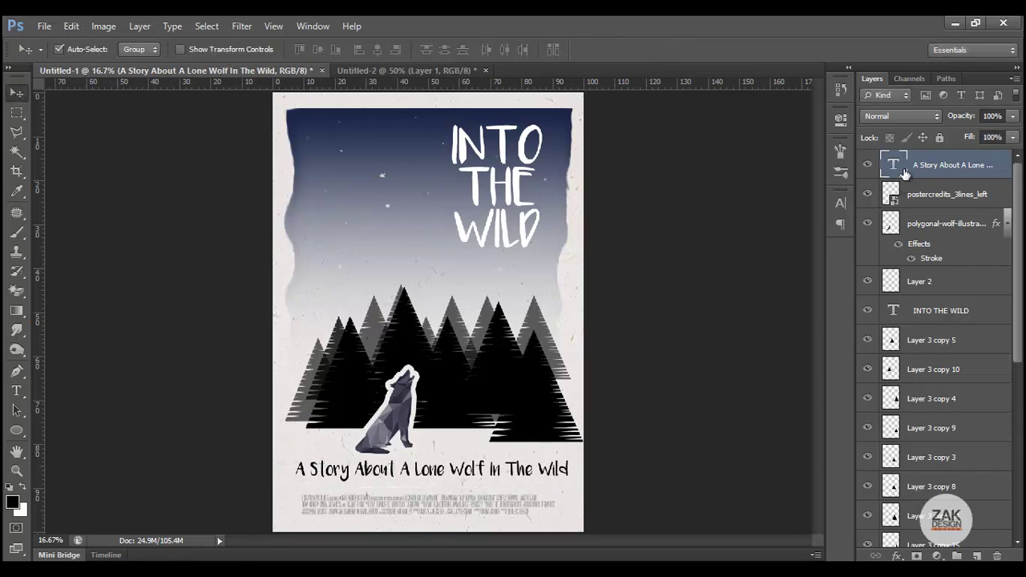
# Recolour the tagline dark navy (#253050), sampled from the night sky
pyautogui.doubleClick(902, 165)
pyautogui.click(483, 49)
pyautogui.click(392, 120)
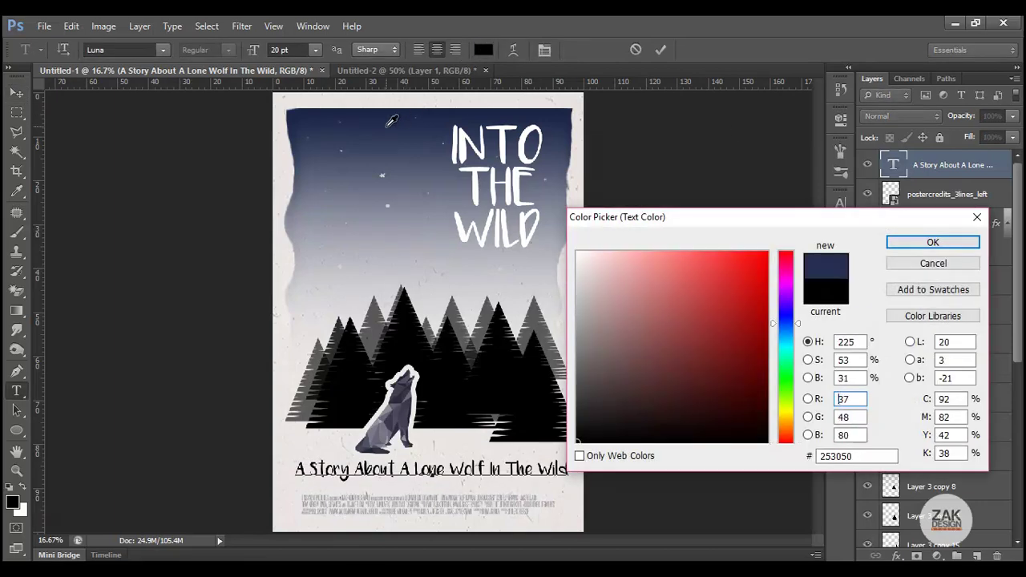
pyautogui.click(932, 242)
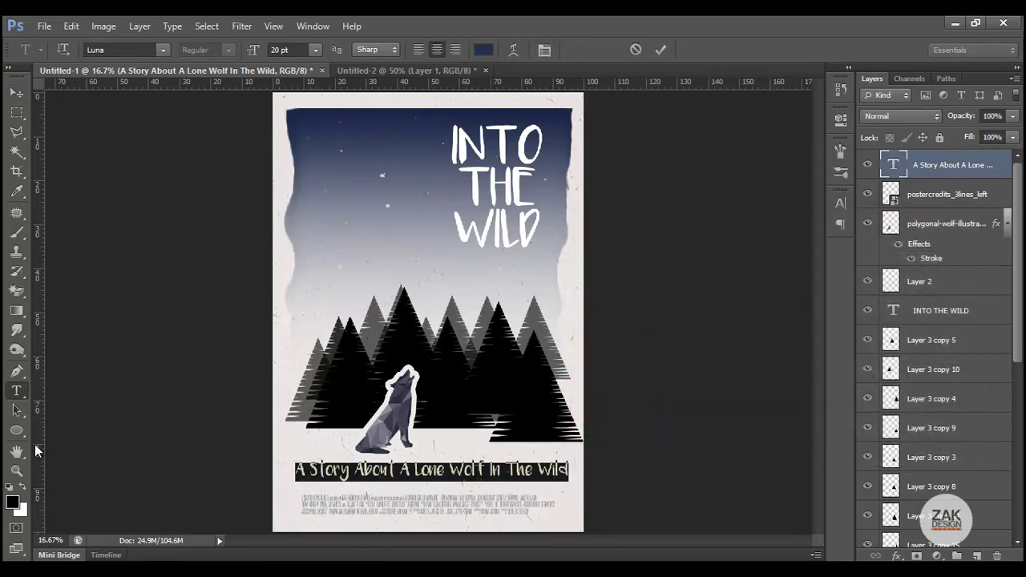
pyautogui.click(16, 470)
pyautogui.click(361, 424)
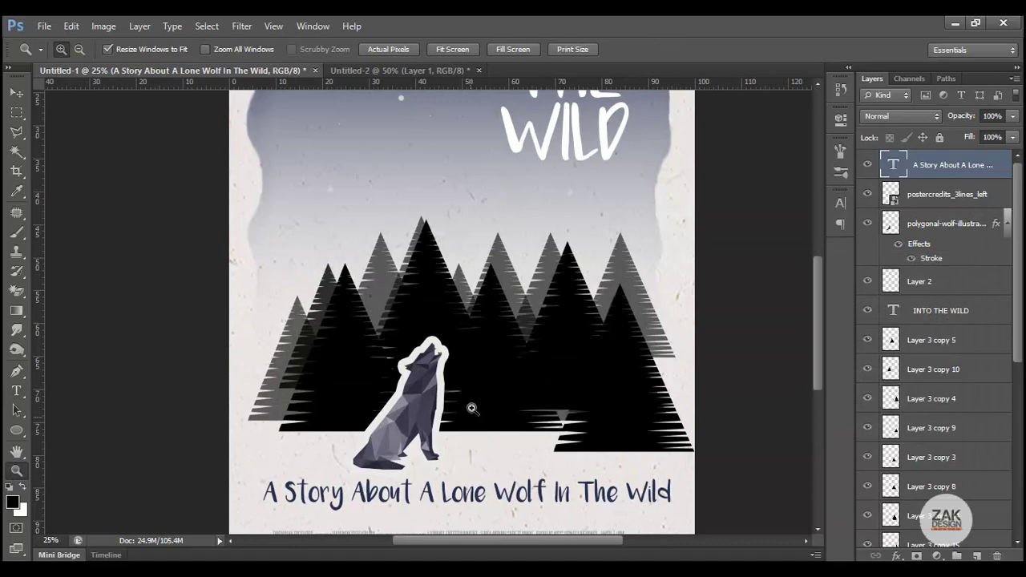
pyautogui.keyDown('alt'); pyautogui.click(483, 383); pyautogui.keyUp('alt')
pyautogui.keyDown('alt'); pyautogui.click(489, 385); pyautogui.keyUp('alt')
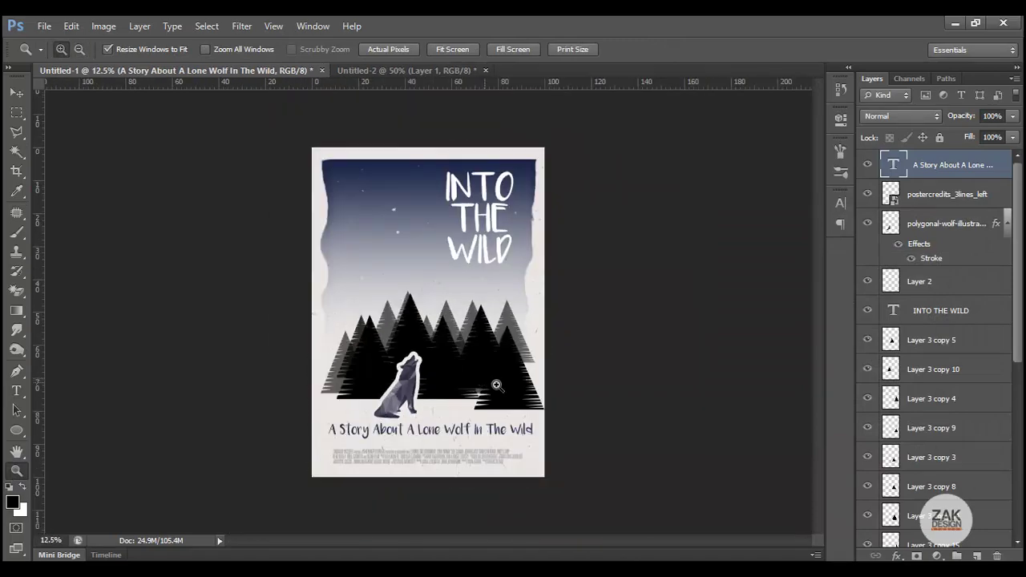
pyautogui.click(433, 399)
pyautogui.press('F10')
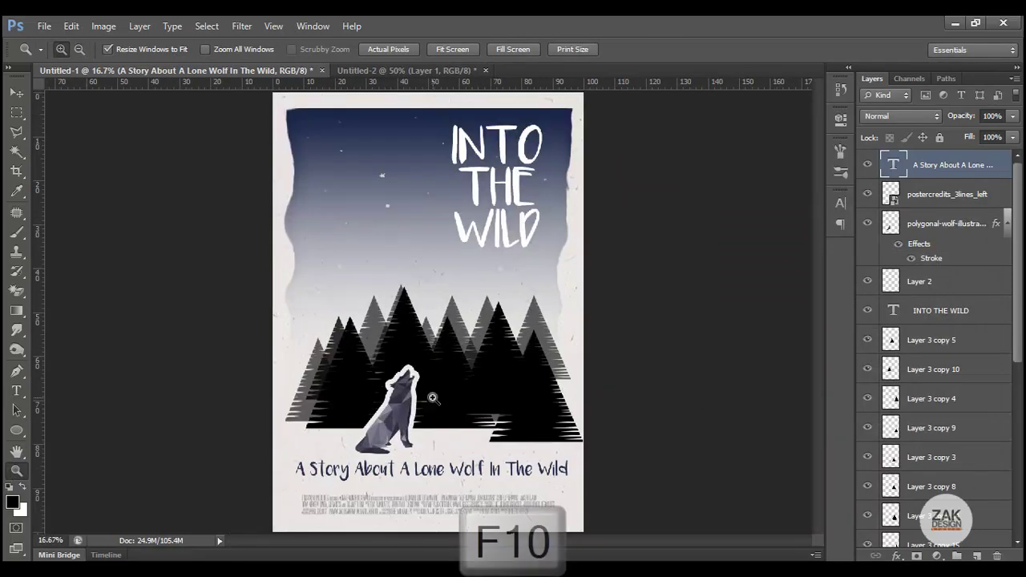